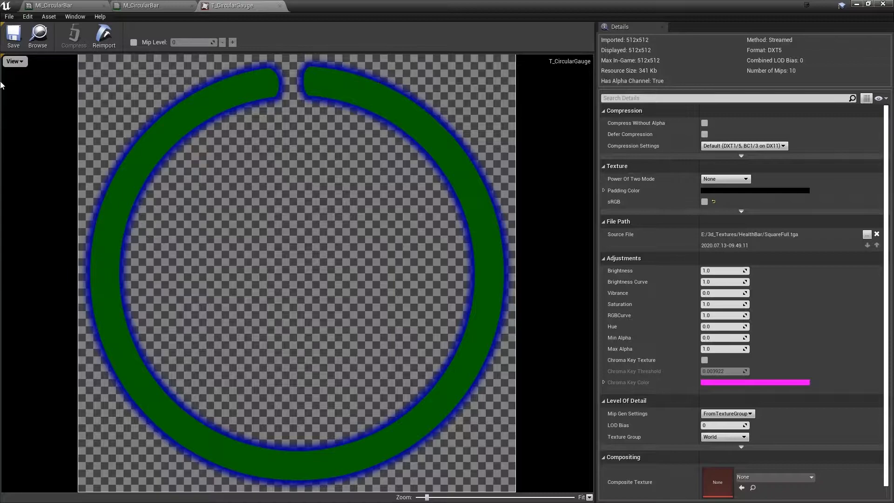
# Hide the red, green and blue channels of the T_CircularGauge texture to view only its alpha channel
pyautogui.click(15, 61)
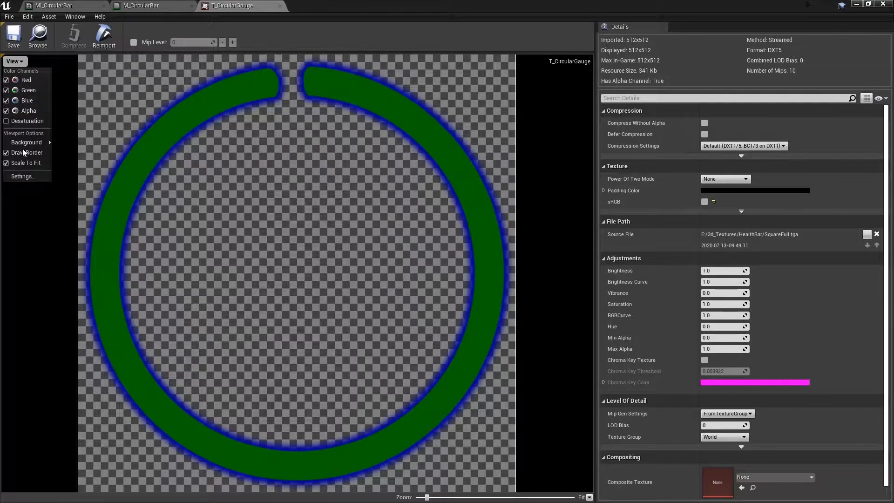
pyautogui.click(27, 82)
pyautogui.click(15, 61)
pyautogui.click(24, 91)
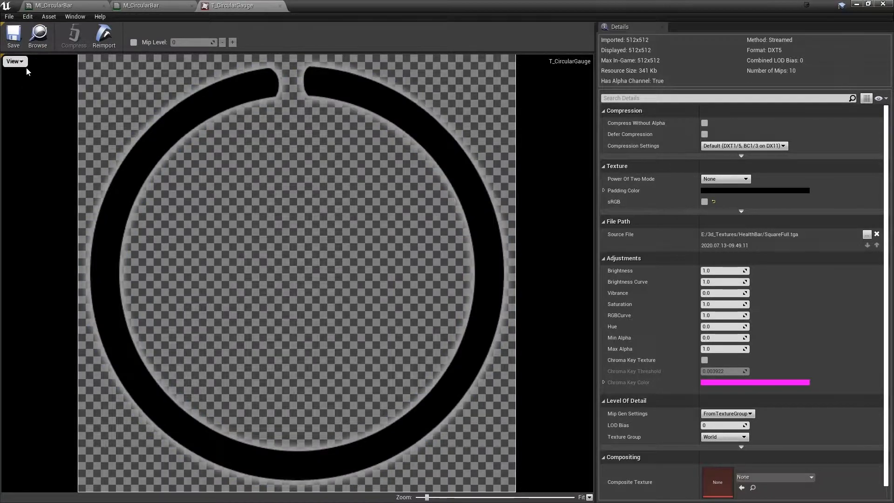
pyautogui.click(16, 61)
pyautogui.click(25, 101)
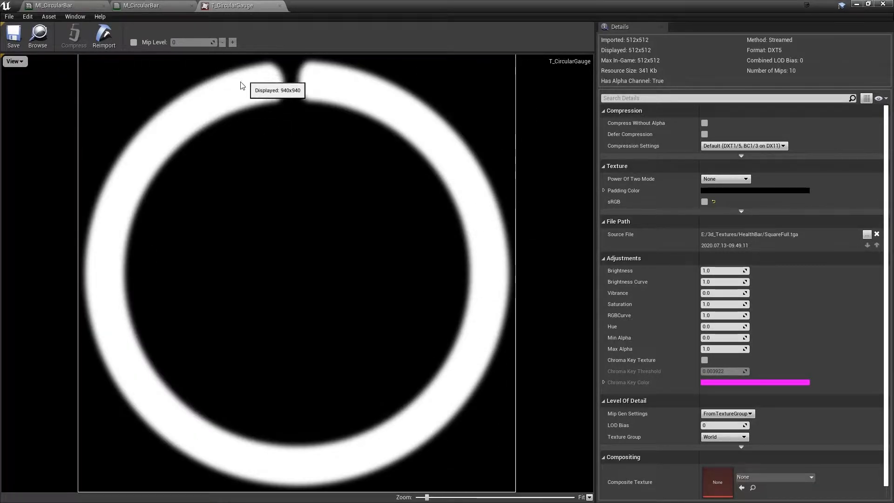
# Show the red, green and blue channels of the gauge texture again
pyautogui.click(26, 62)
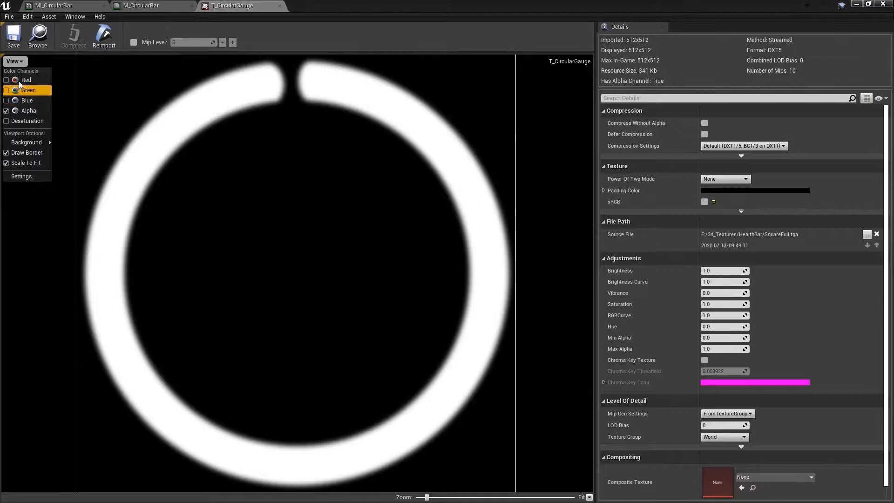
pyautogui.click(19, 80)
pyautogui.click(19, 61)
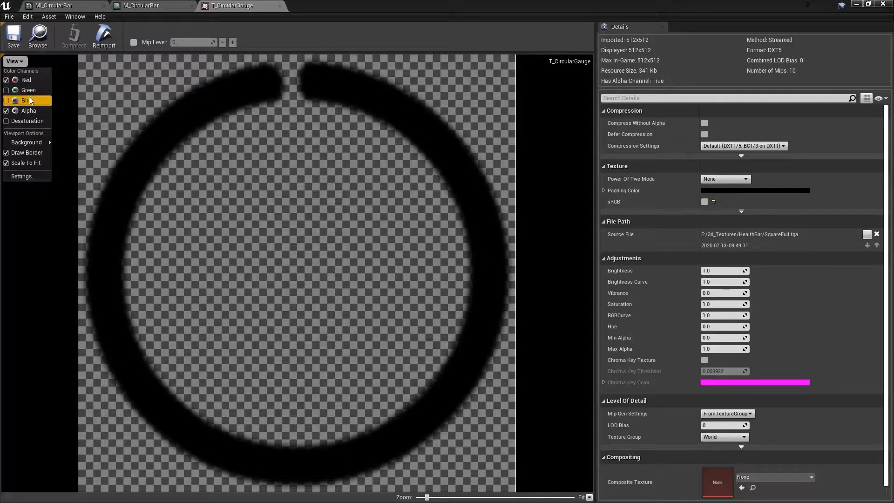
pyautogui.click(21, 90)
pyautogui.click(13, 61)
pyautogui.click(22, 100)
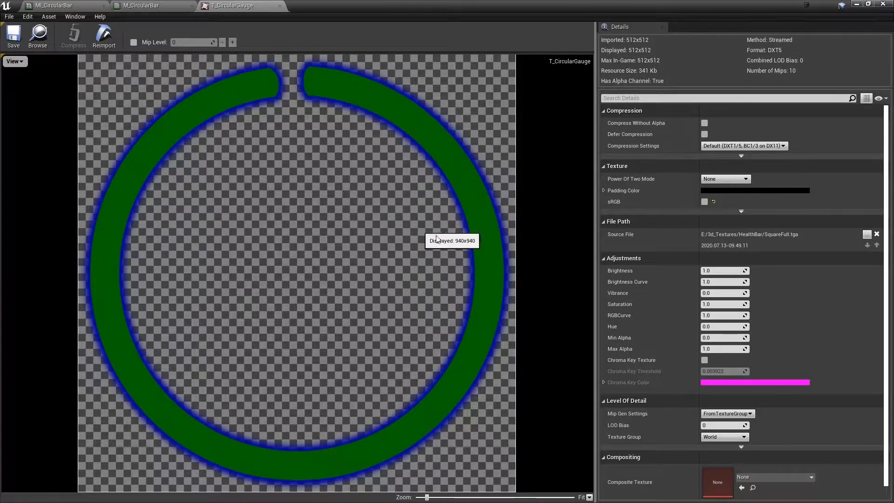
pyautogui.click(14, 61)
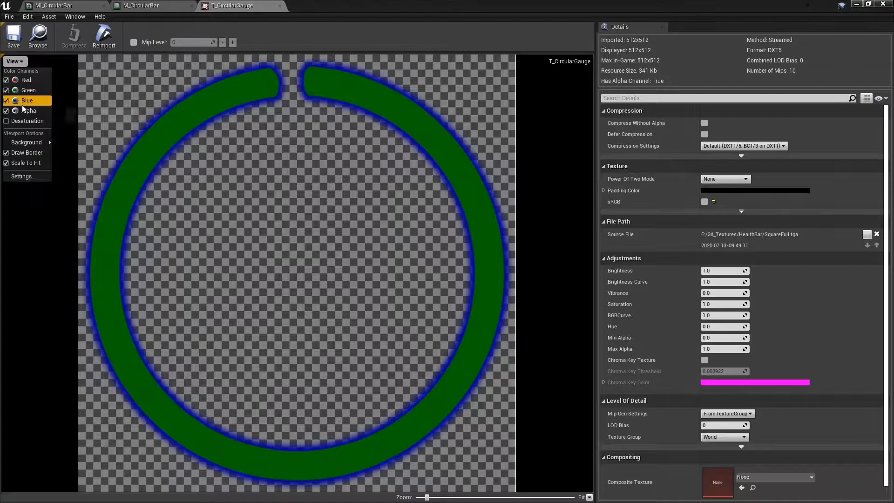
pyautogui.click(311, 192)
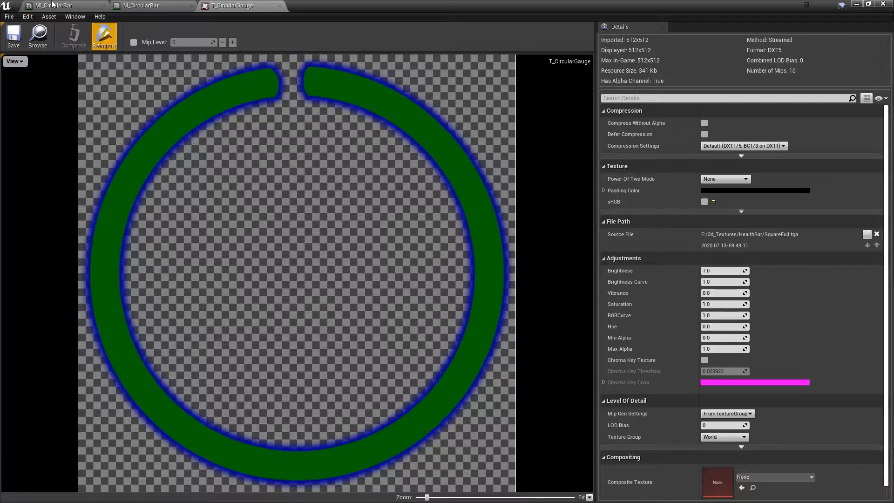
# Switch to the MI_CircularBar material instance and set its Percentage parameter to 100
pyautogui.click(139, 6)
pyautogui.click(58, 5)
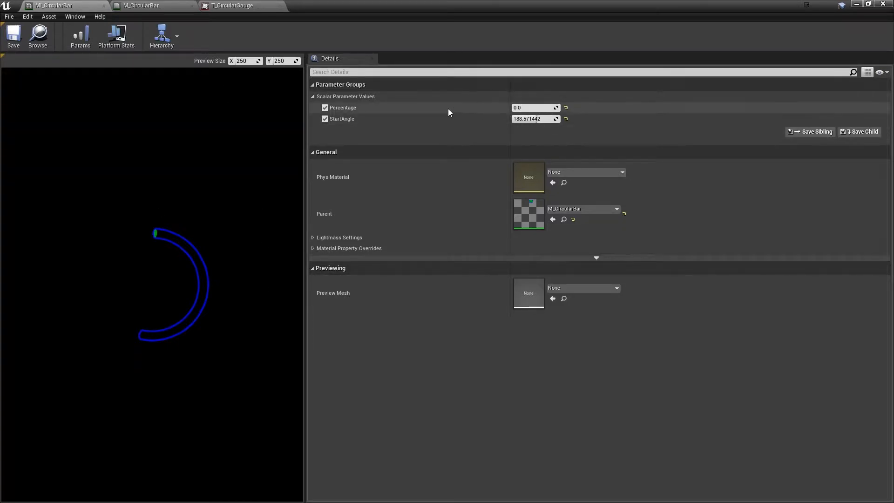
pyautogui.moveTo(531, 107); pyautogui.dragTo(558, 108)
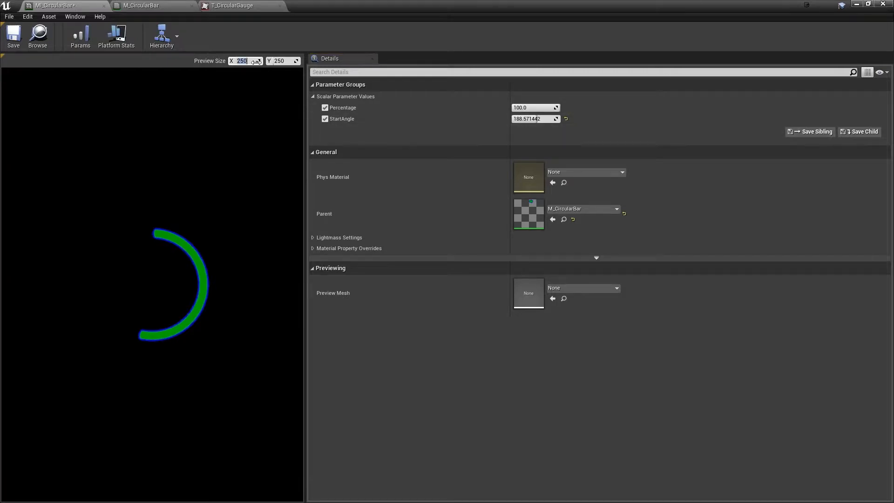
# Set the material instance's preview size to 512 by 512
pyautogui.press('Tab')
pyautogui.write('5')
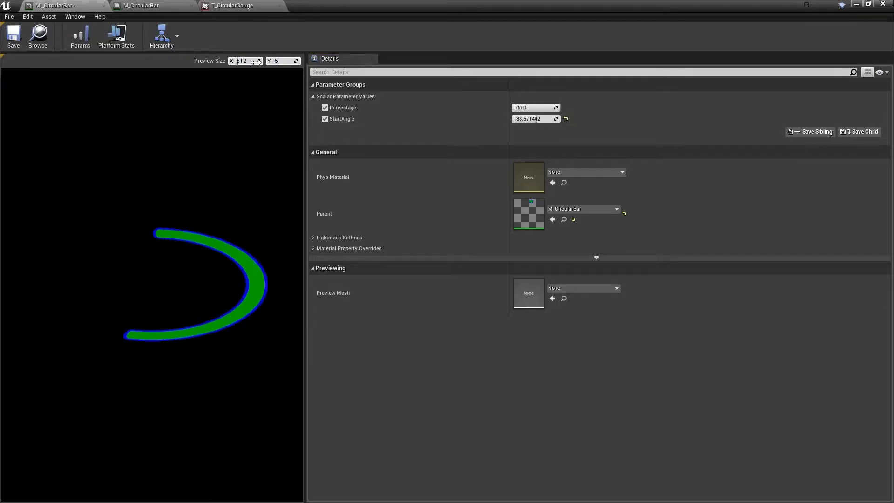
pyautogui.press('Return')
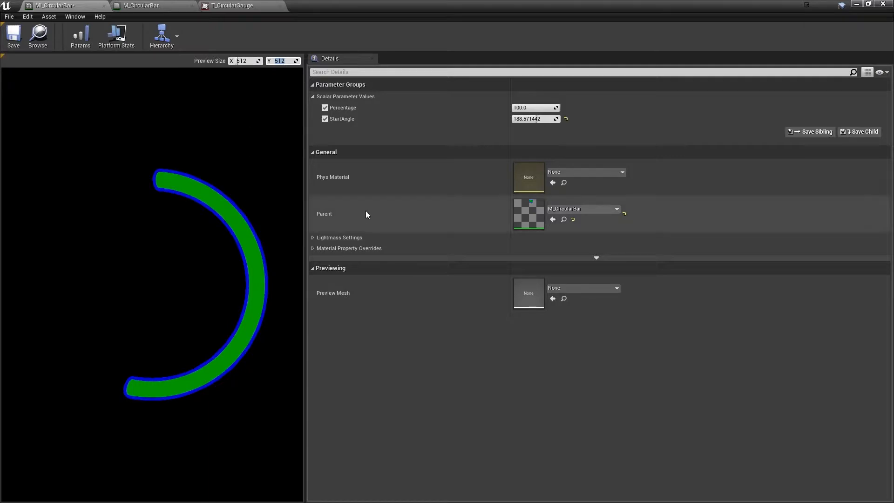
# Lower the StartAngle parameter to 11 and set Percentage to 0 to test a very short bar
pyautogui.click(540, 132)
pyautogui.moveTo(531, 119); pyautogui.dragTo(488, 119)
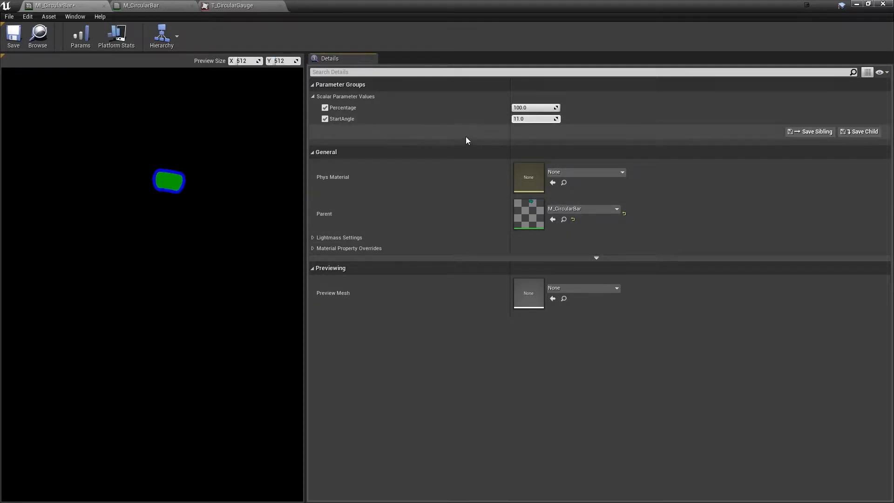
pyautogui.click(530, 107)
pyautogui.press('Return')
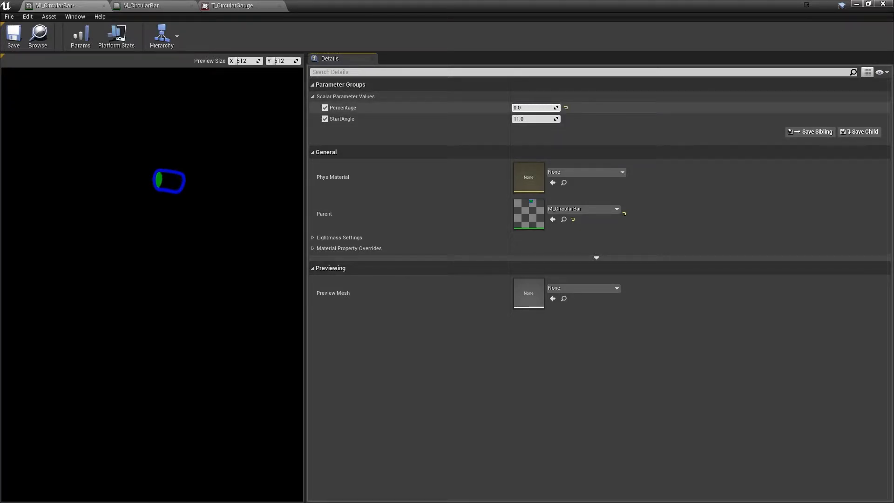
# Raise Percentage to 100 and StartAngle to 350 to display a nearly complete filled ring
pyautogui.moveTo(528, 108); pyautogui.dragTo(571, 108)
pyautogui.moveTo(517, 118); pyautogui.dragTo(572, 107)
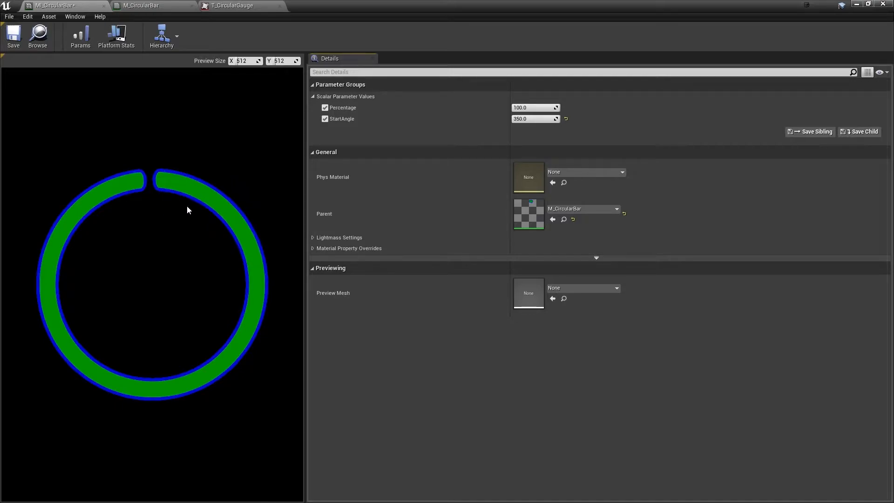
pyautogui.moveTo(545, 108)
pyautogui.mouseDown()
pyautogui.moveTo(497, 109)
pyautogui.moveTo(546, 109)
pyautogui.mouseUp()
# In the M_CircularBar material, start previewing the final 1-x node of the Radial Gradient group
pyautogui.click(148, 6)
pyautogui.scroll(-4, 281, 214)
pyautogui.scroll(4, 279, 185)
pyautogui.moveTo(401, 209); pyautogui.dragTo(514, 107, button='right')
pyautogui.scroll(1, 524, 106)
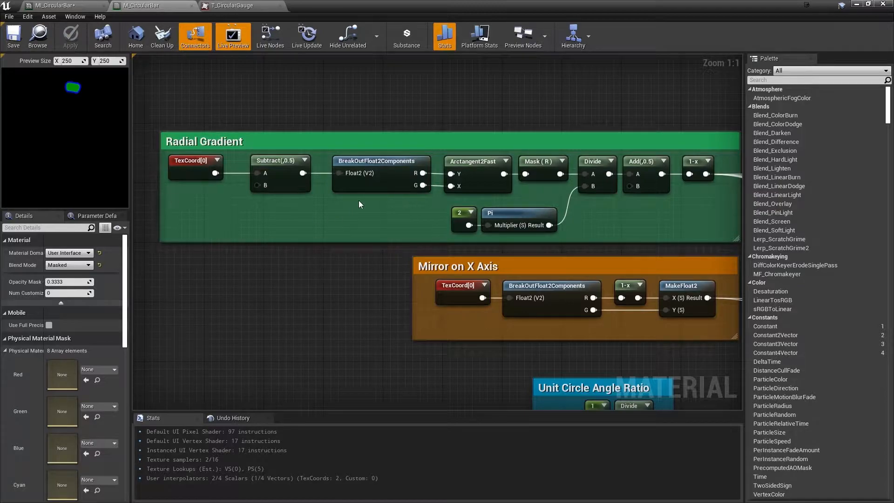
pyautogui.moveTo(359, 204); pyautogui.dragTo(322, 205, button='right')
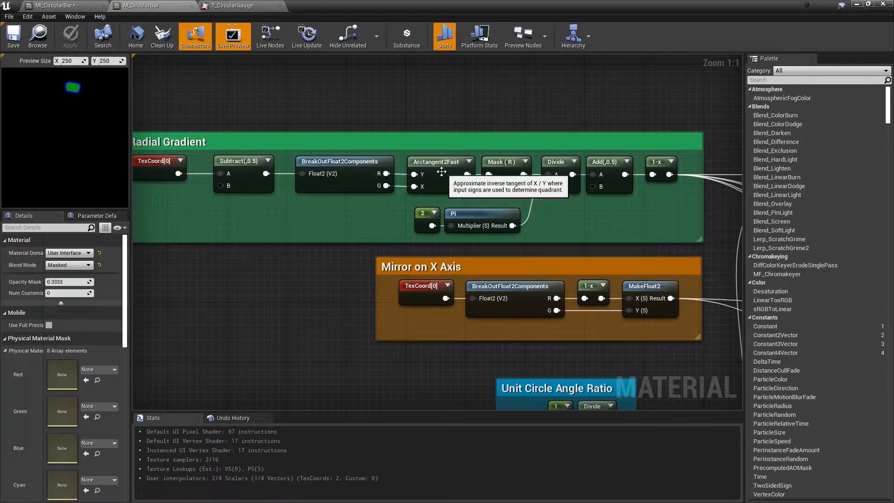
pyautogui.moveTo(696, 173); pyautogui.dragTo(661, 178, button='right')
pyautogui.click(623, 167)
pyautogui.rightClick(622, 167)
pyautogui.click(644, 171)
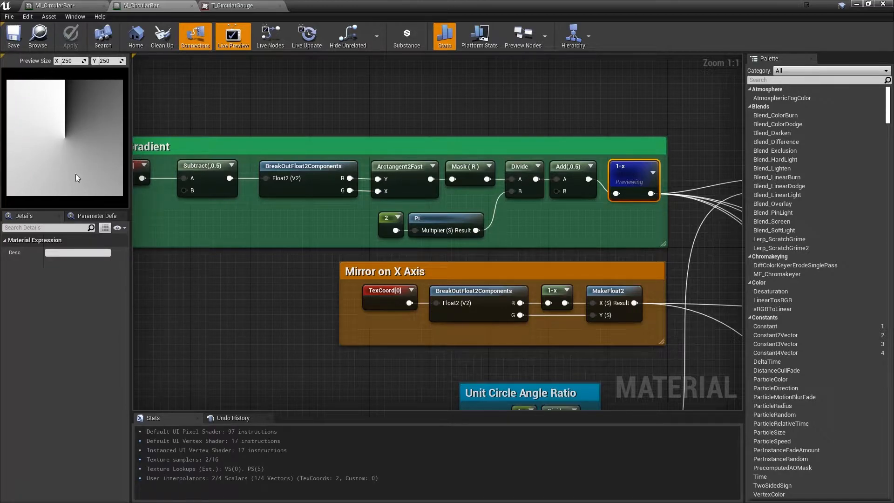
# Open the GradientCut material function and view its node network
pyautogui.moveTo(739, 166); pyautogui.dragTo(495, 164, button='right')
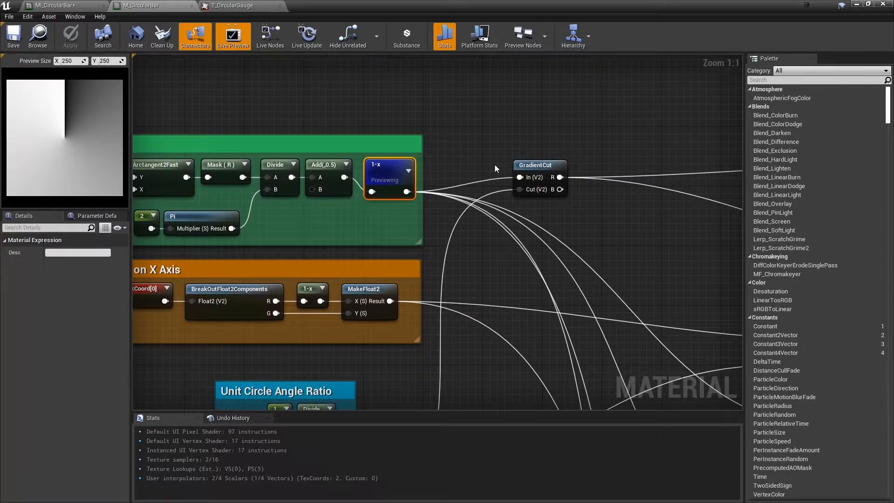
pyautogui.doubleClick(541, 169)
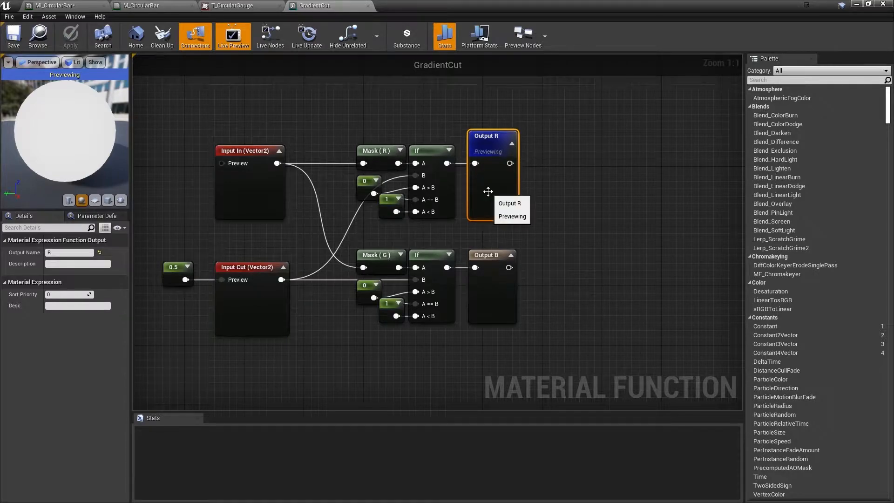
pyautogui.moveTo(330, 86); pyautogui.dragTo(324, 150, button='right')
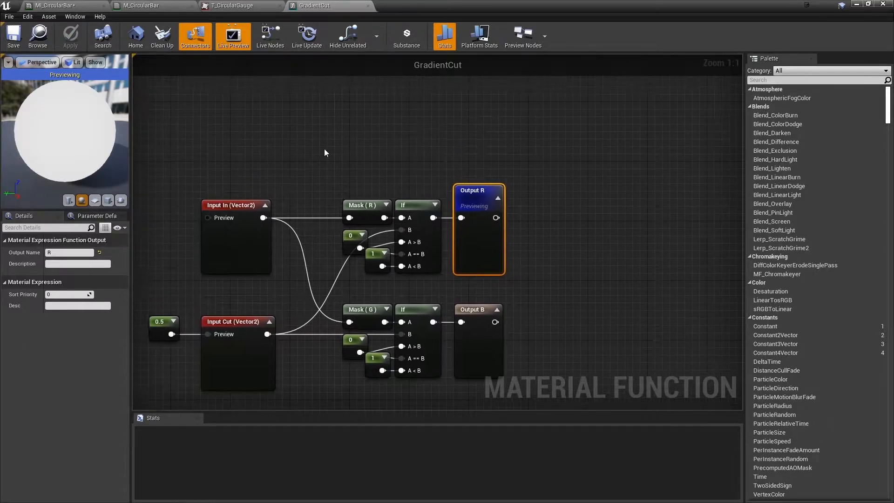
pyautogui.click(306, 145)
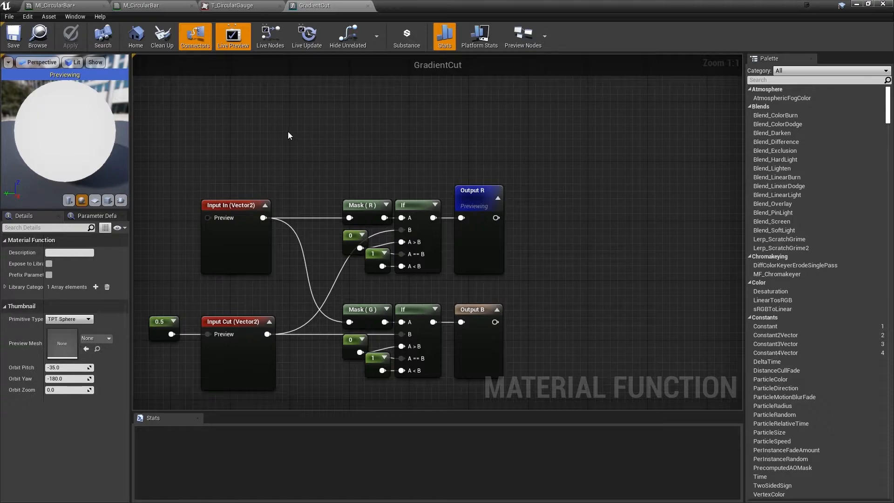
# Add a TexCoord node above Input In and connect it to the Mask (R) node's input
pyautogui.press('u')
pyautogui.click(269, 129)
pyautogui.moveTo(313, 146); pyautogui.dragTo(350, 217)
# Preview the upper If node, which feeds Output R, on a plane mesh
pyautogui.moveTo(422, 149); pyautogui.dragTo(437, 117, button='right')
pyautogui.rightClick(399, 181)
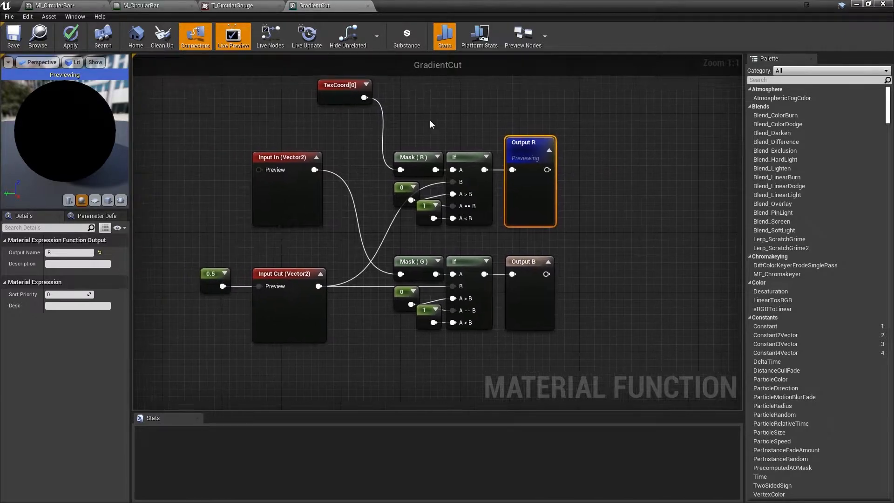
pyautogui.rightClick(460, 156)
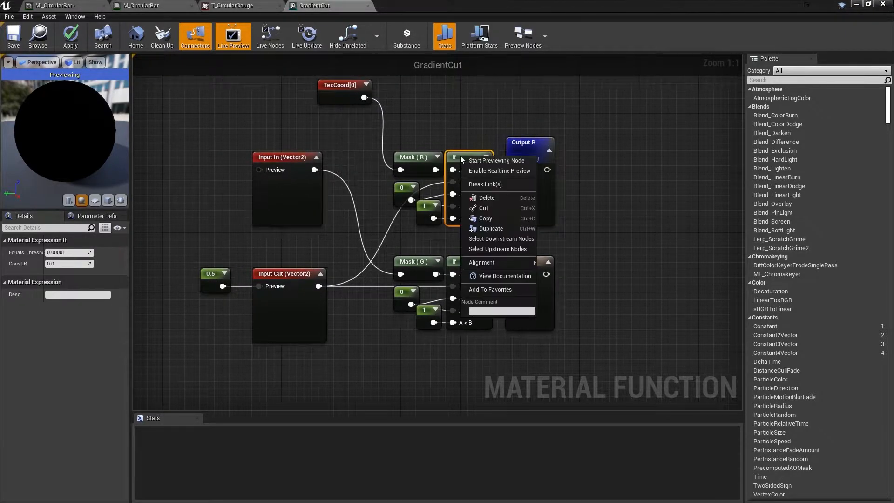
pyautogui.click(488, 161)
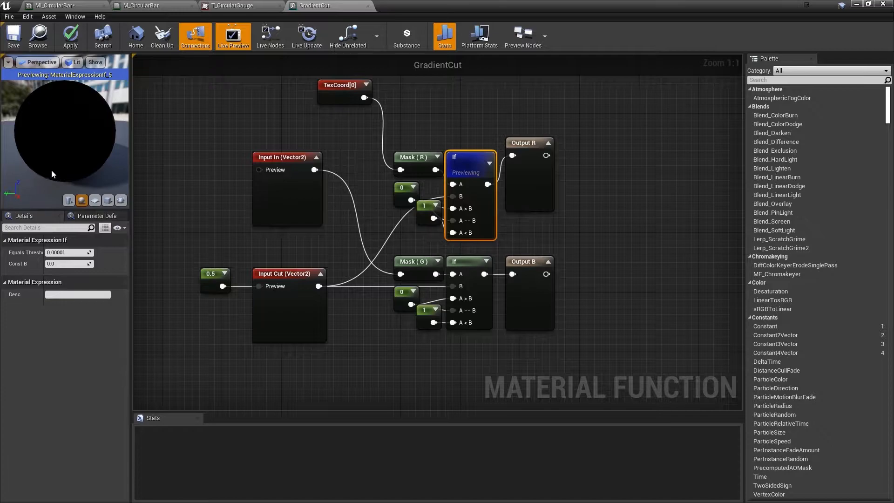
pyautogui.scroll(-3, 54, 172)
pyautogui.click(94, 200)
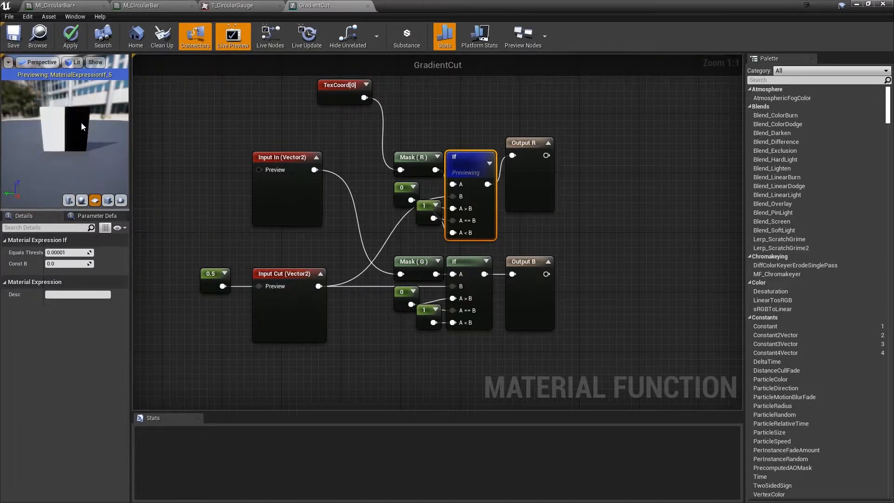
pyautogui.scroll(-3, 72, 112)
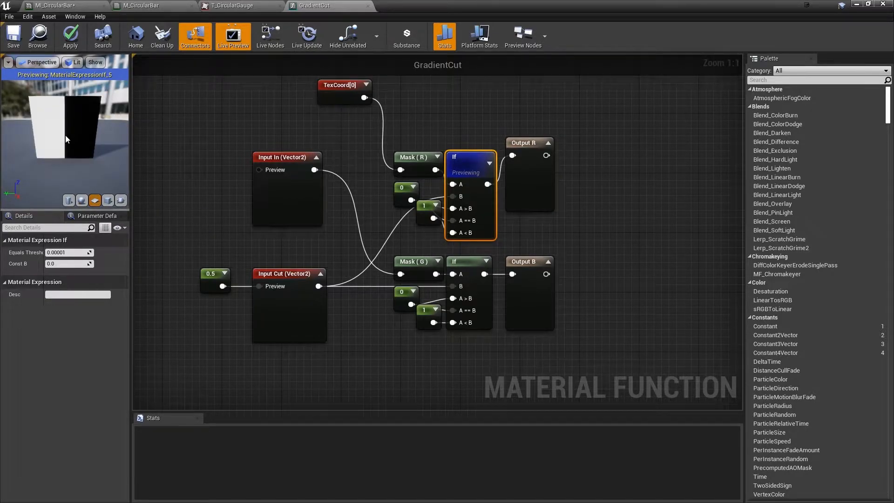
# Test the constant feeding Input Cut with values 0.4 and 0.2, then return it to 0.5
pyautogui.click(208, 275)
pyautogui.click(62, 252)
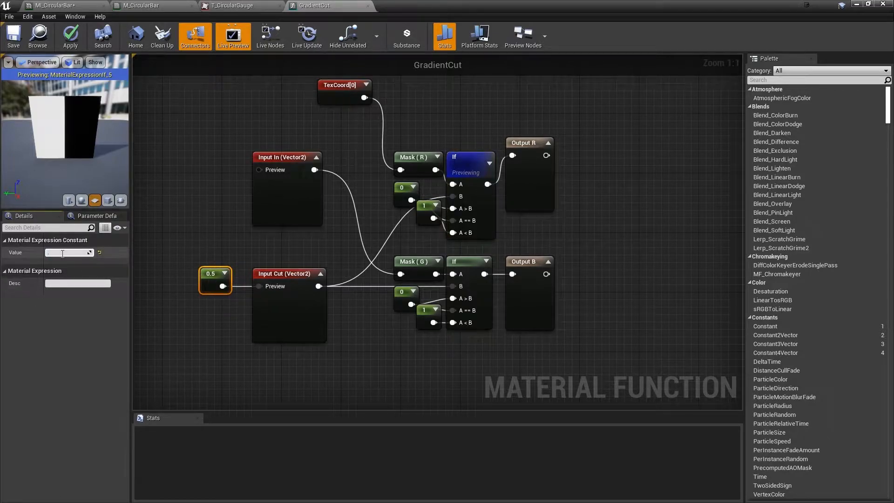
pyautogui.write('.4')
pyautogui.press('Return')
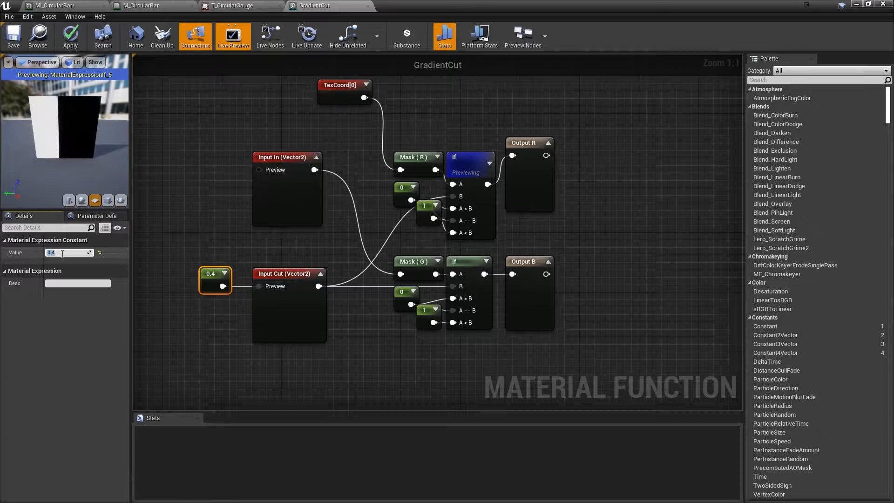
pyautogui.write('.2')
pyautogui.press('Return')
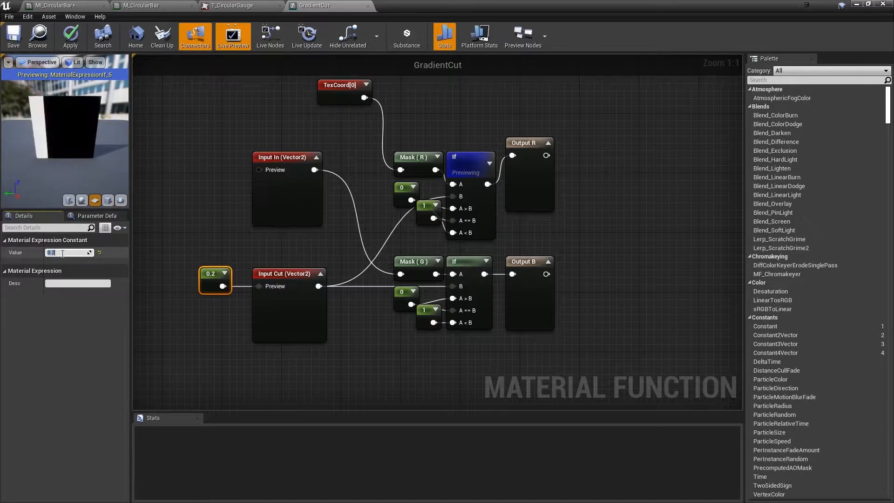
pyautogui.write('.5')
pyautogui.press('Return')
# Reconnect Input In to the Mask (R) node and delete the TexCoord node
pyautogui.click(347, 95)
pyautogui.moveTo(315, 170); pyautogui.dragTo(400, 170)
pyautogui.click(309, 93)
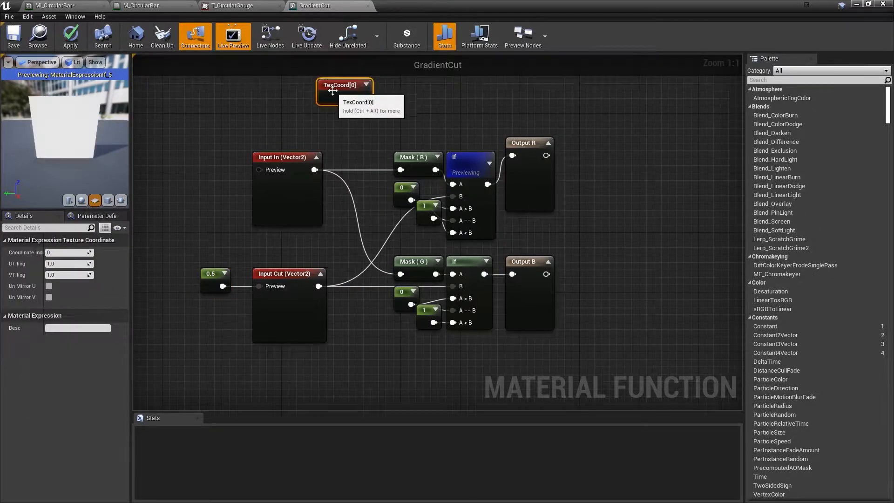
pyautogui.press('Delete')
# Close the GradientCut function without applying its changes and return to the M_CircularBar material
pyautogui.click(367, 6)
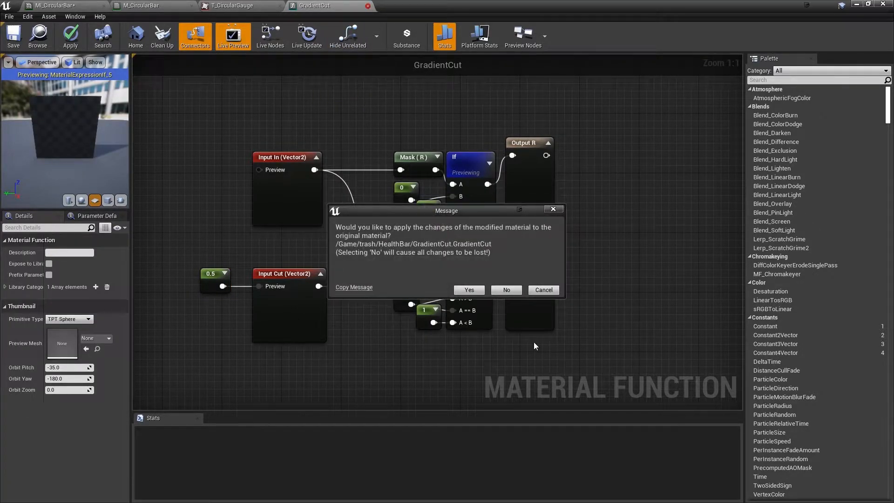
pyautogui.click(506, 290)
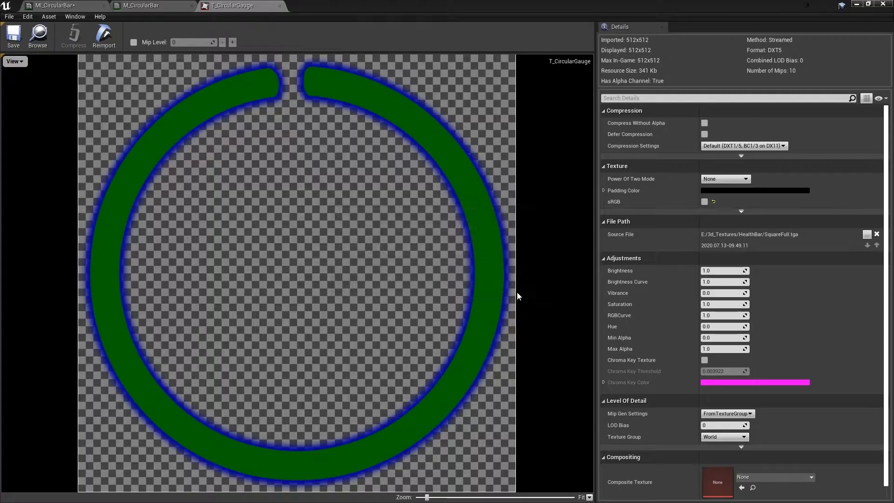
pyautogui.click(144, 5)
# Examine the settings of the StartAngle parameter in the Offset intial position group
pyautogui.moveTo(420, 192); pyautogui.dragTo(295, 156, button='right')
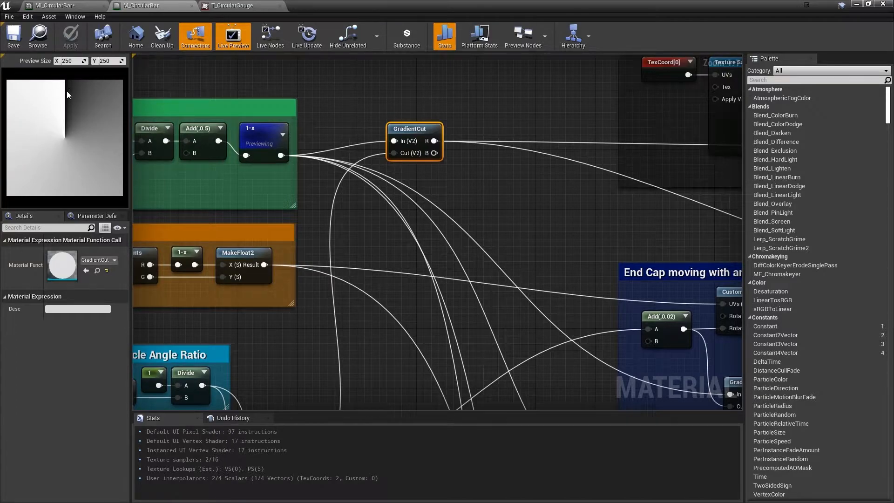
pyautogui.moveTo(538, 179); pyautogui.dragTo(390, 105, button='right')
pyautogui.scroll(-2, 404, 162)
pyautogui.moveTo(247, 297); pyautogui.dragTo(390, 267, button='right')
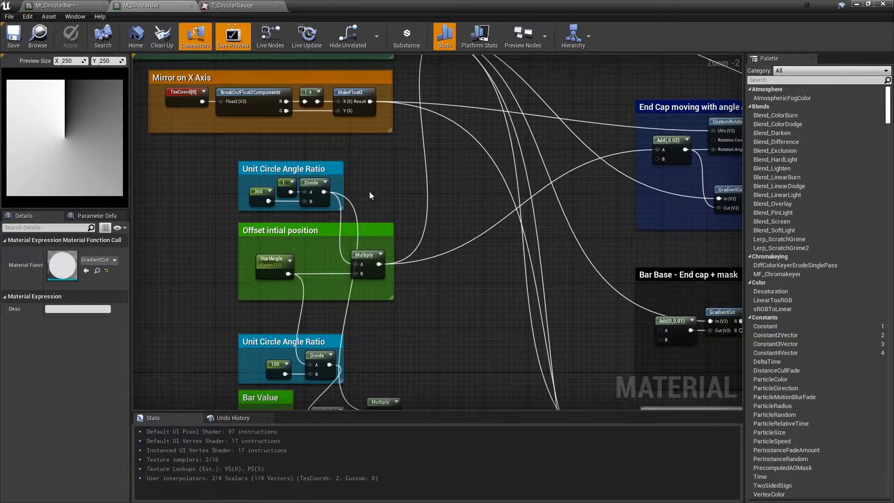
pyautogui.moveTo(371, 190); pyautogui.dragTo(368, 190, button='right')
pyautogui.scroll(2, 308, 261)
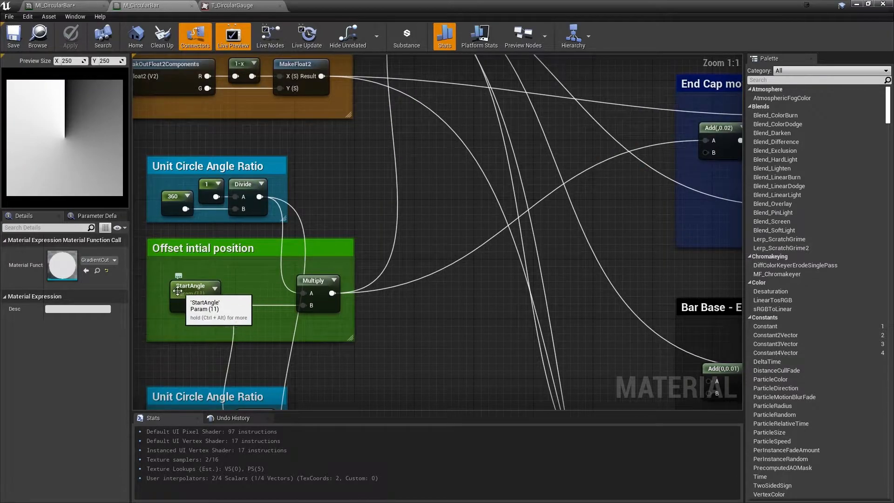
pyautogui.click(193, 293)
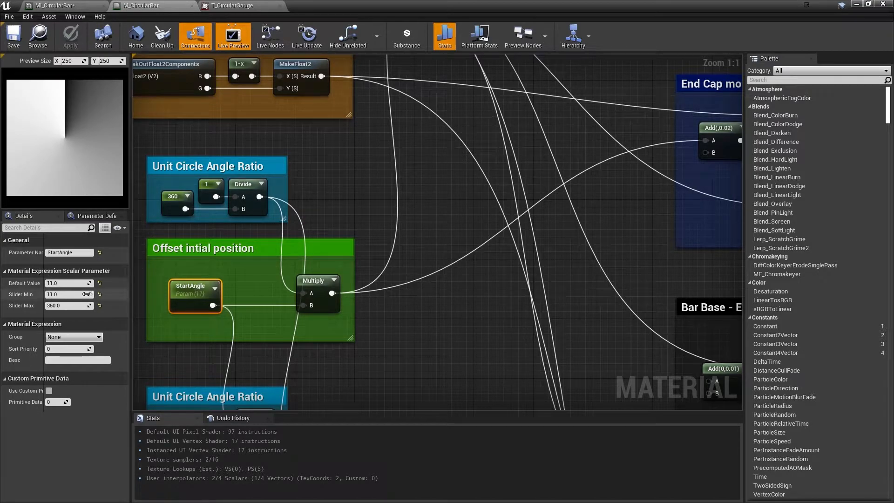
# Inspect the Divide node and its constants 1 and 360 in the Unit Circle Angle Ratio group above StartAngle
pyautogui.moveTo(263, 282); pyautogui.dragTo(330, 281, button='right')
pyautogui.moveTo(205, 154); pyautogui.dragTo(386, 221)
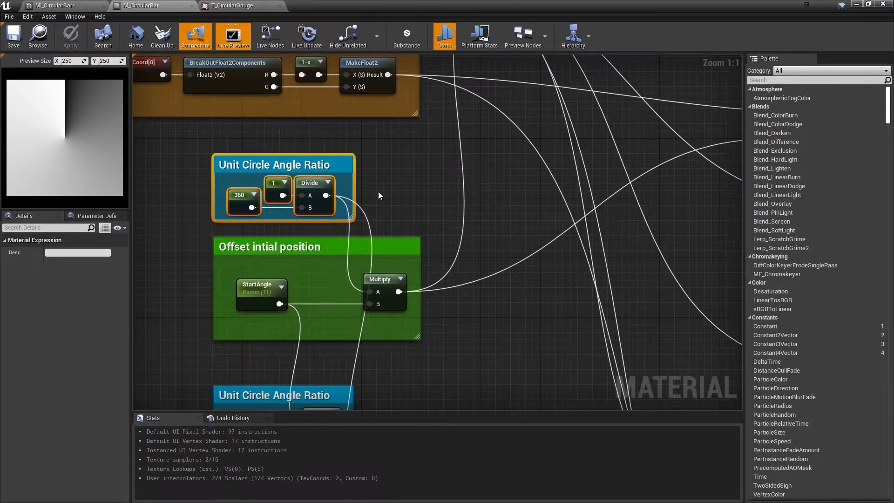
pyautogui.click(393, 163)
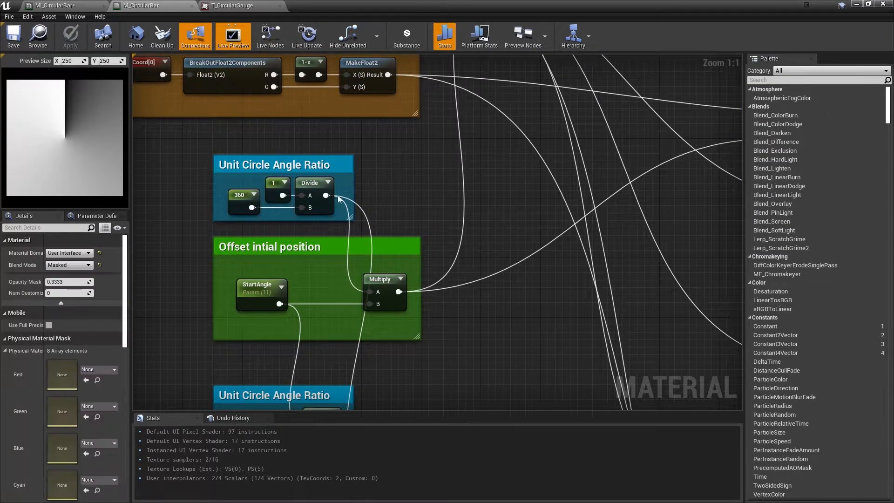
pyautogui.click(307, 182)
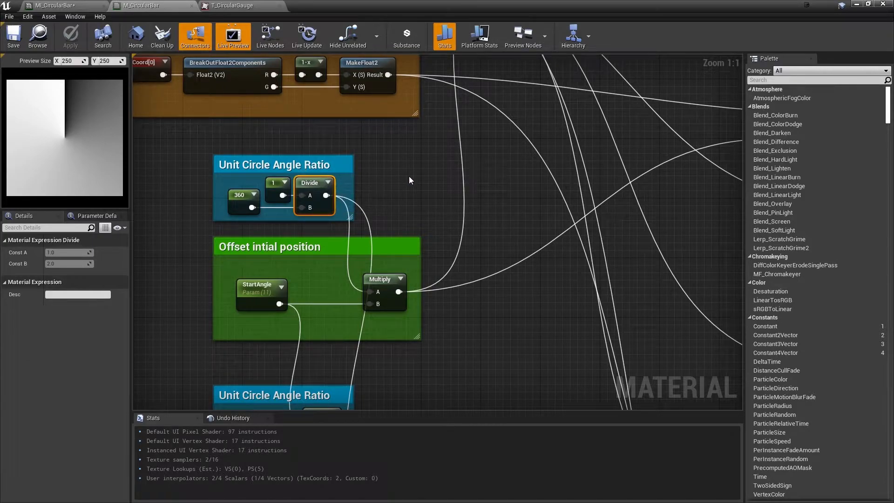
pyautogui.click(275, 185)
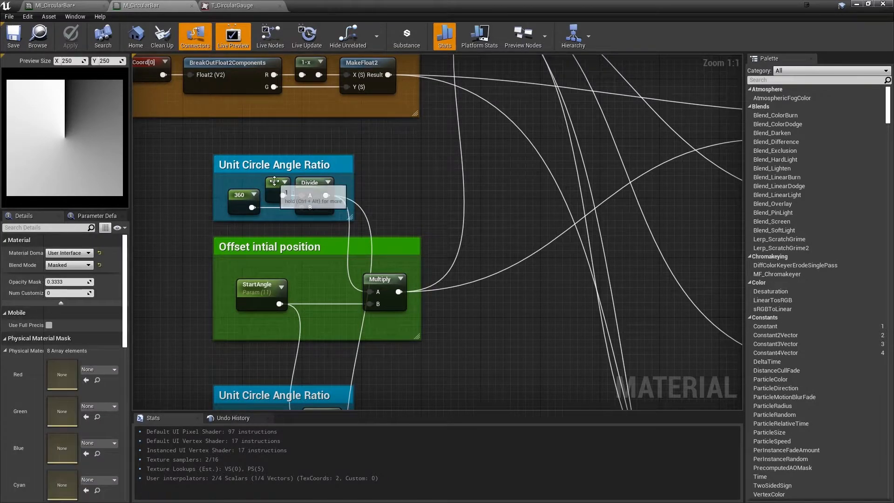
pyautogui.click(229, 196)
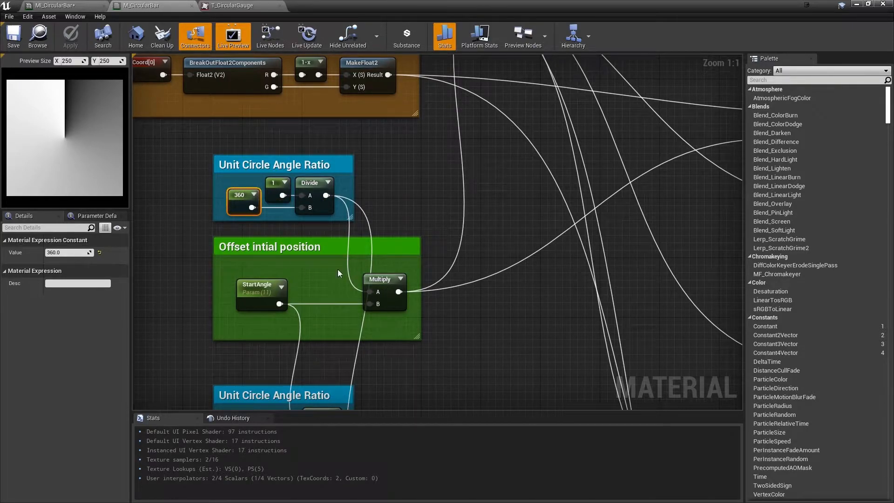
# Review how StartAngle feeds the Multiply node together with the unit circle angle ratio
pyautogui.click(267, 299)
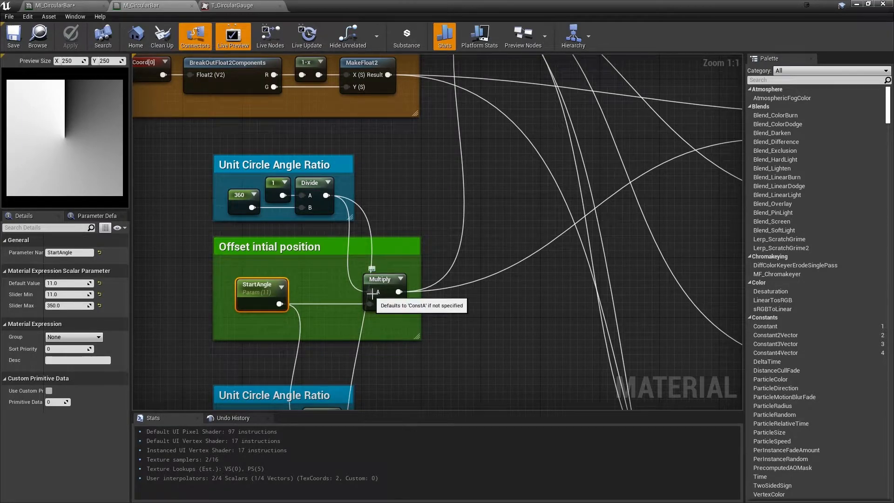
pyautogui.click(427, 169)
pyautogui.click(248, 302)
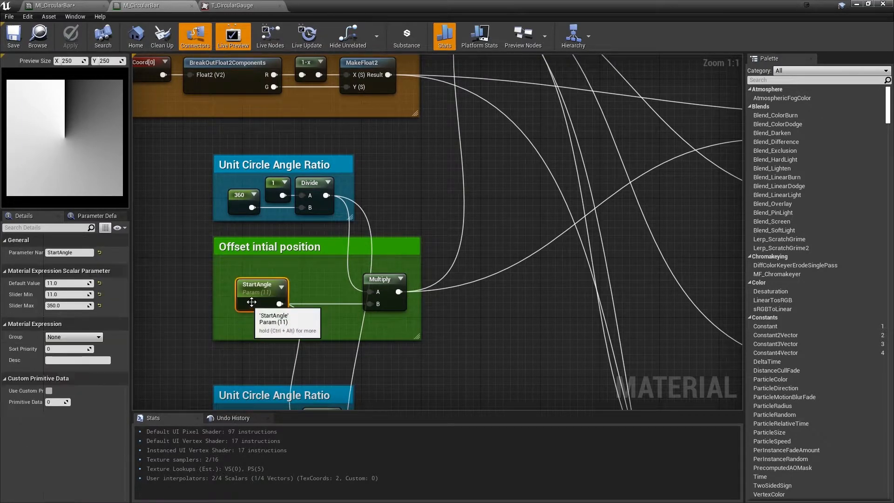
# Check the description of the CustomRotator's Rotation Angle input in the End Cap group and trace its connection back to StartAngle
pyautogui.moveTo(412, 211); pyautogui.dragTo(325, 197, button='right')
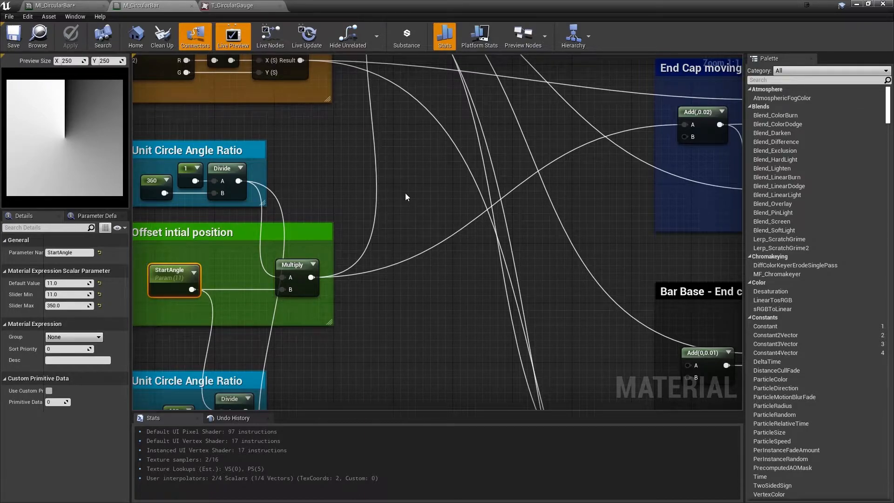
pyautogui.moveTo(417, 194); pyautogui.dragTo(393, 218, button='right')
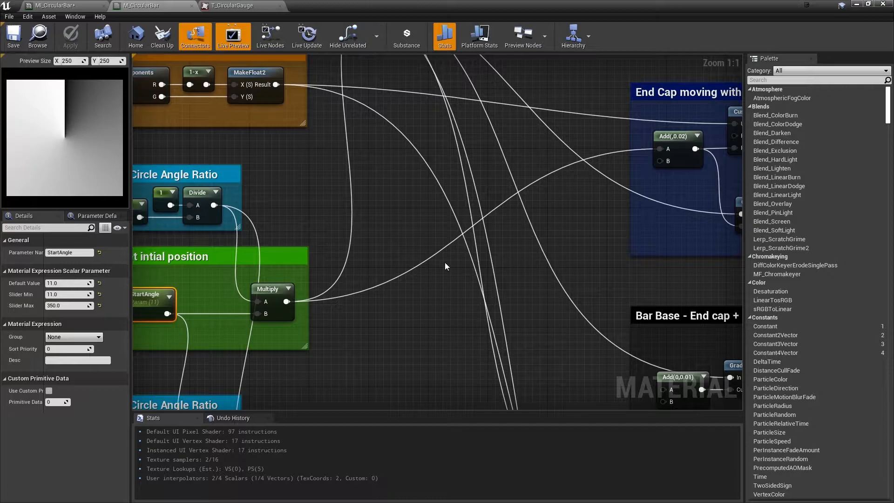
pyautogui.scroll(-2, 445, 262)
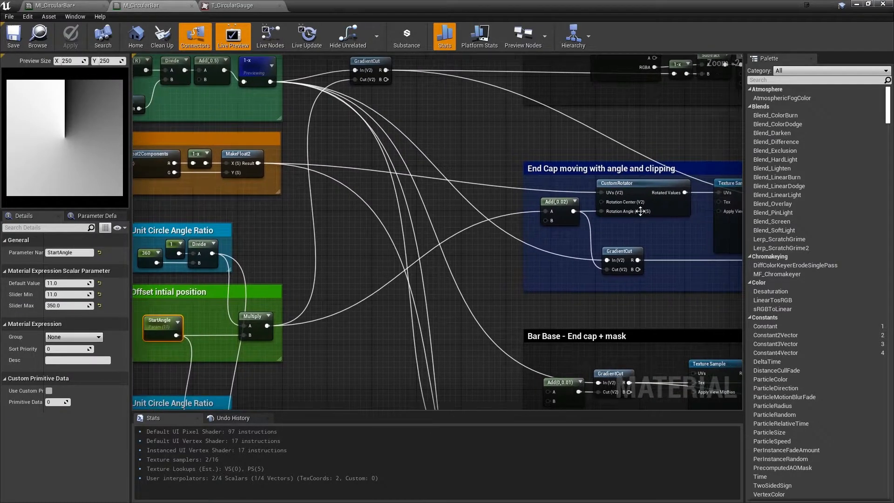
pyautogui.moveTo(623, 212)
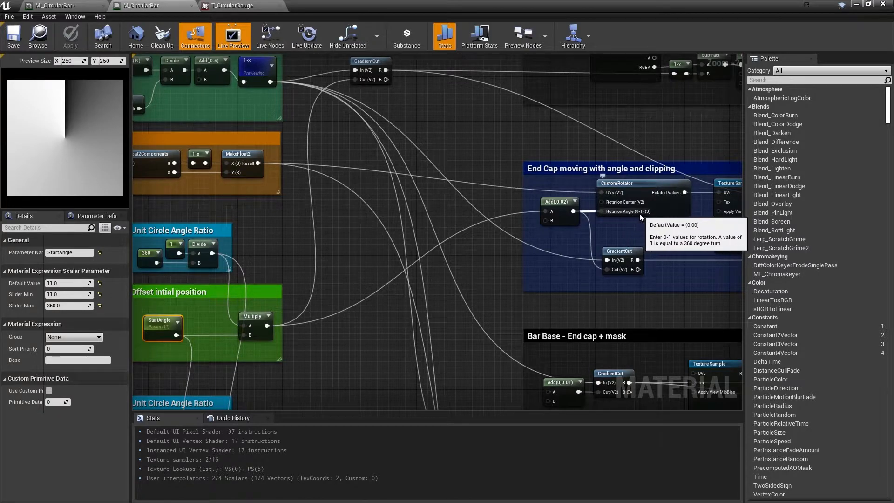
pyautogui.moveTo(715, 242); pyautogui.dragTo(713, 255, button='right')
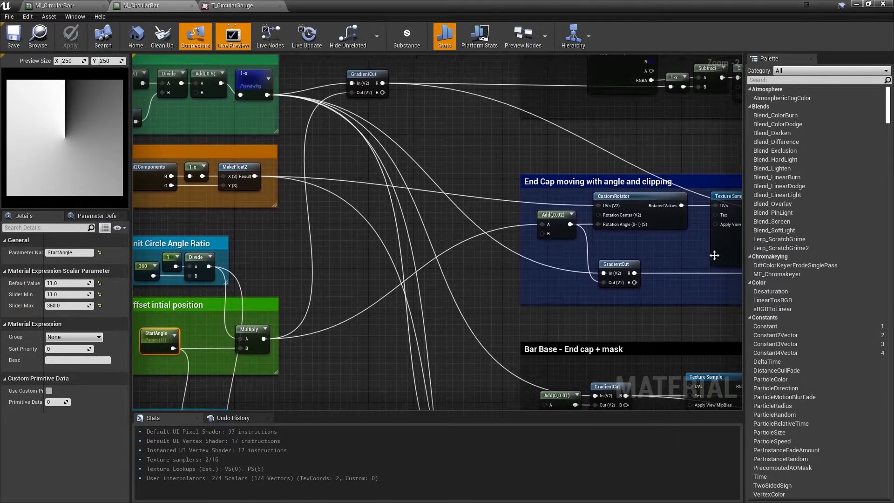
pyautogui.moveTo(424, 164)
pyautogui.mouseDown(button='right')
pyautogui.moveTo(445, 214)
pyautogui.moveTo(463, 221)
pyautogui.moveTo(412, 164)
pyautogui.mouseUp(button='right')
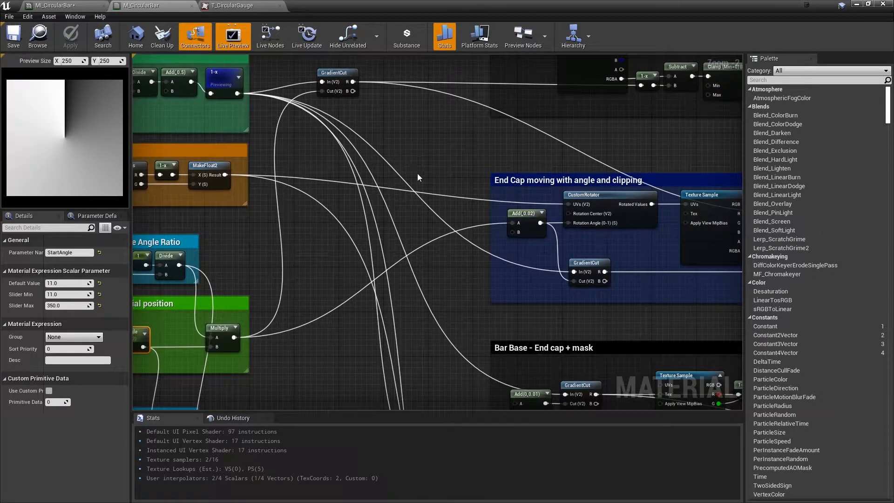
pyautogui.moveTo(339, 255); pyautogui.dragTo(412, 257, button='right')
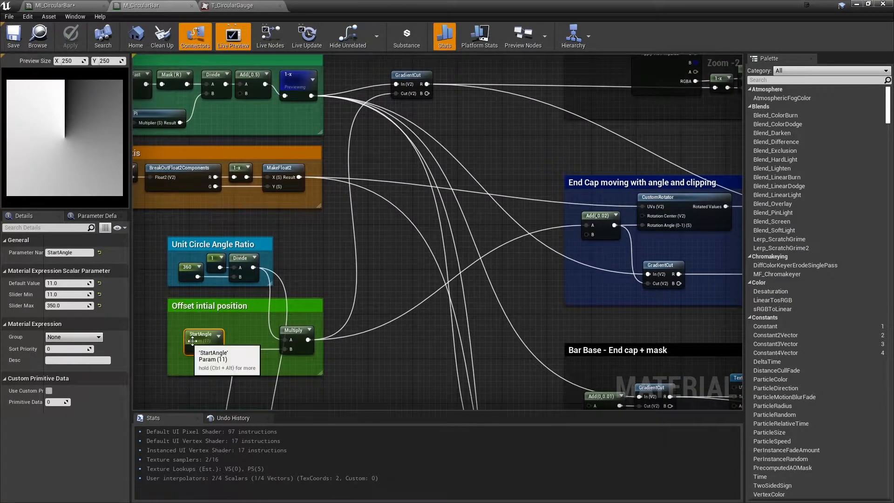
# Preview the GradientCut node that receives the StartAngle Multiply result as its Cut input
pyautogui.moveTo(386, 56); pyautogui.dragTo(390, 88, button='right')
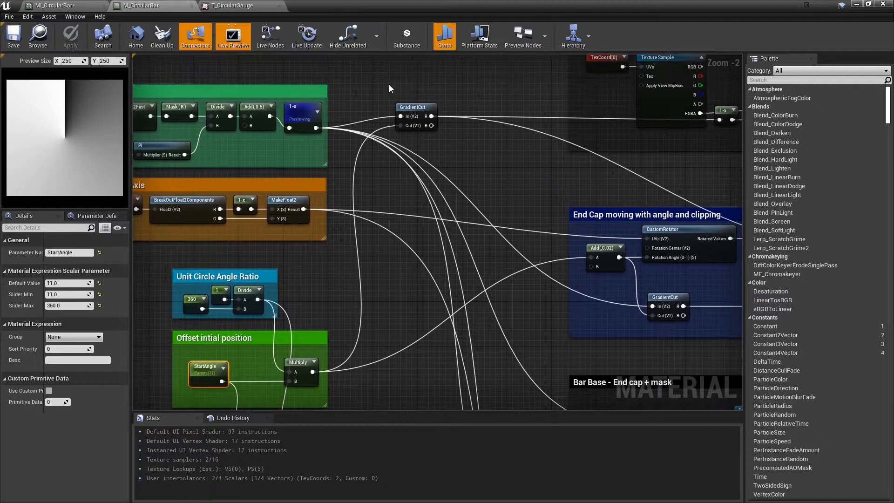
pyautogui.rightClick(432, 118)
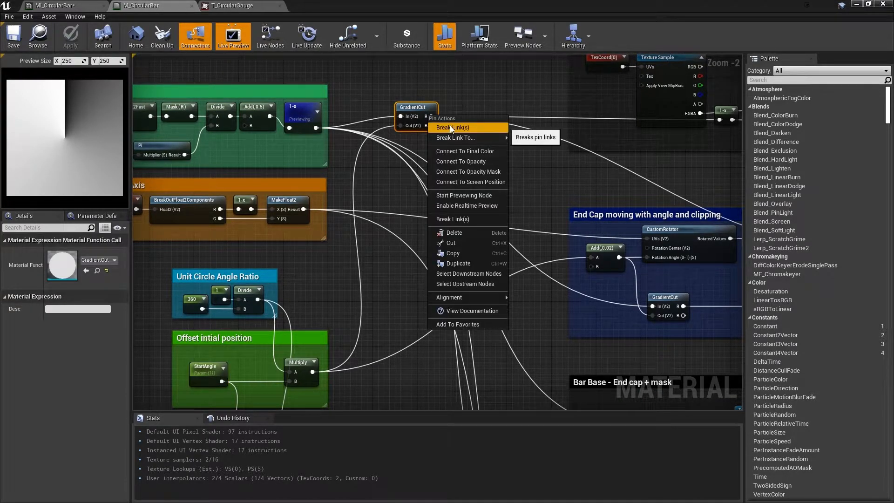
pyautogui.rightClick(423, 108)
pyautogui.click(440, 114)
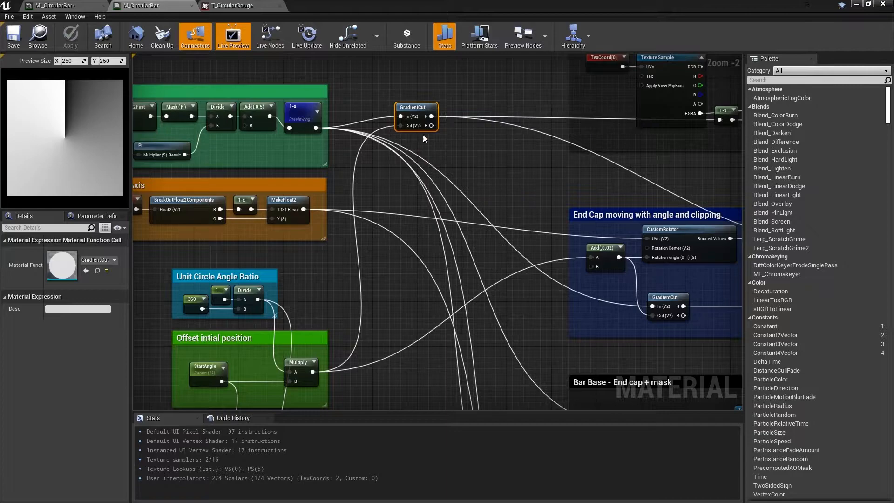
# Vary StartAngle's default value through about 214.4 and leave it at about 320.94 to test the gradient cut
pyautogui.moveTo(339, 325); pyautogui.dragTo(377, 300, button='right')
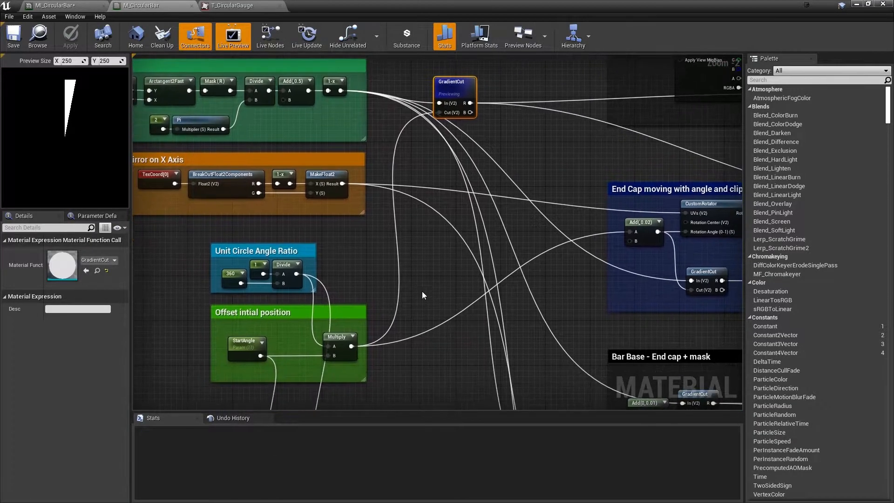
pyautogui.click(245, 344)
pyautogui.moveTo(44, 282); pyautogui.dragTo(83, 283)
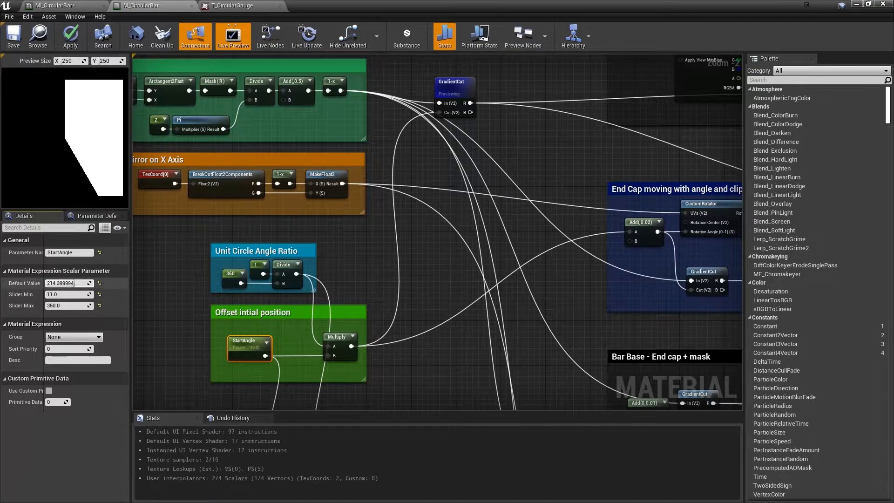
pyautogui.moveTo(59, 283); pyautogui.dragTo(65, 282)
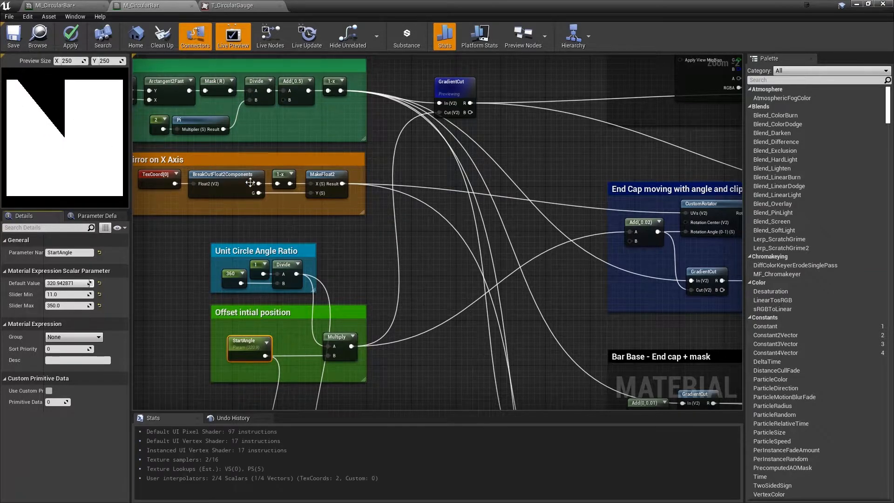
# Stop previewing the GradientCut node
pyautogui.moveTo(459, 78); pyautogui.dragTo(456, 76, button='right')
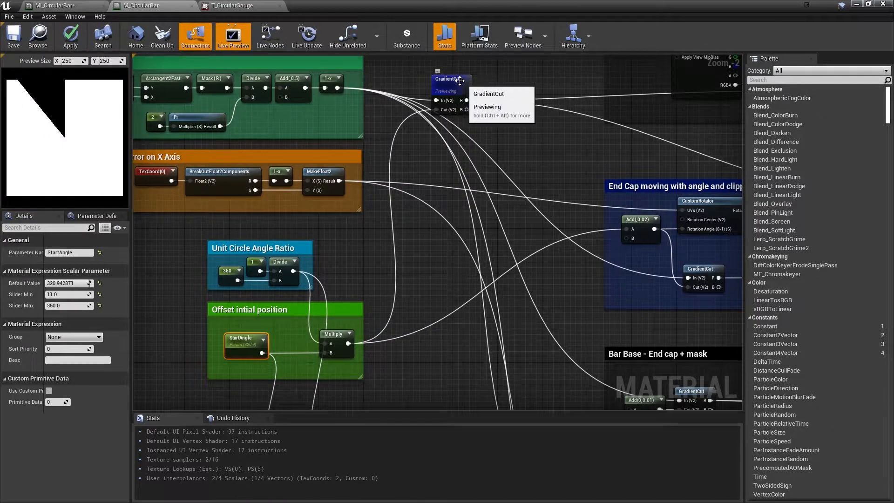
pyautogui.rightClick(461, 81)
pyautogui.click(478, 87)
# Examine how StartAngle feeds the Divide node with the 100 constant in the lower Unit Circle Angle Ratio group
pyautogui.moveTo(509, 127); pyautogui.dragTo(385, 159, button='right')
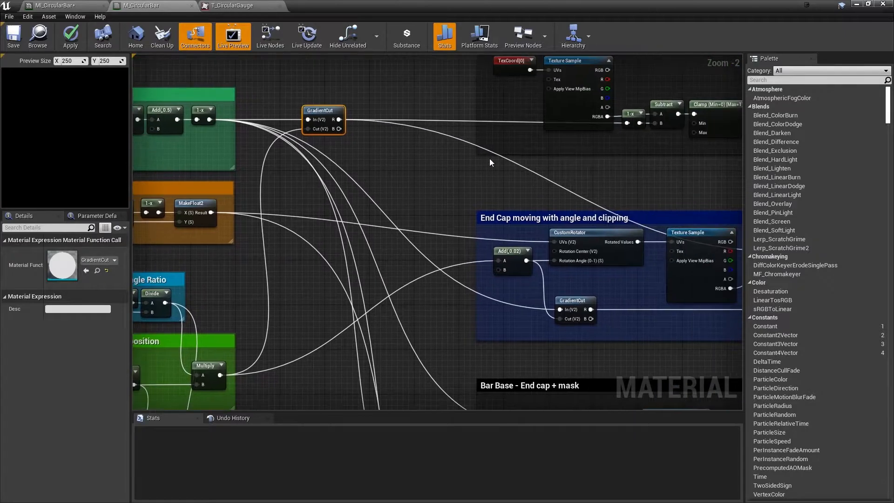
pyautogui.moveTo(453, 149); pyautogui.dragTo(336, 174, button='right')
pyautogui.scroll(-3, 336, 175)
pyautogui.moveTo(340, 219); pyautogui.dragTo(504, 56, button='right')
pyautogui.moveTo(442, 107); pyautogui.dragTo(425, 191, button='right')
pyautogui.moveTo(426, 225); pyautogui.dragTo(418, 248, button='right')
pyautogui.scroll(6, 384, 258)
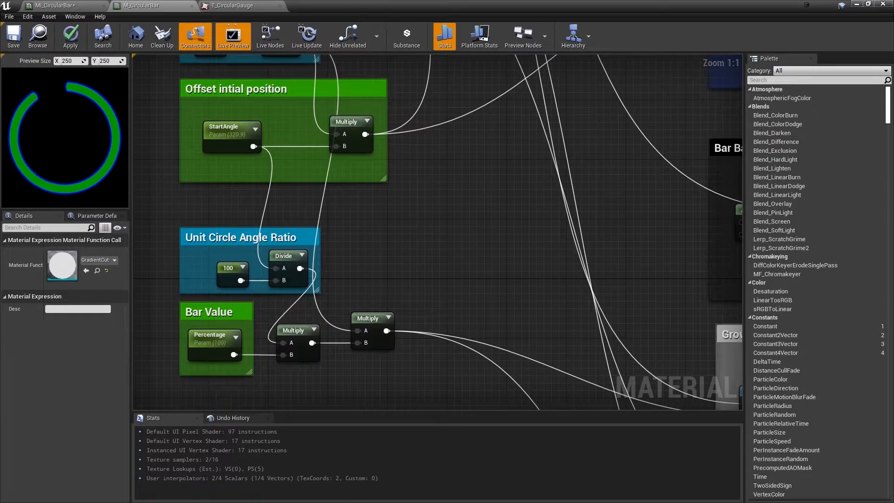
pyautogui.moveTo(272, 230); pyautogui.dragTo(344, 265, button='right')
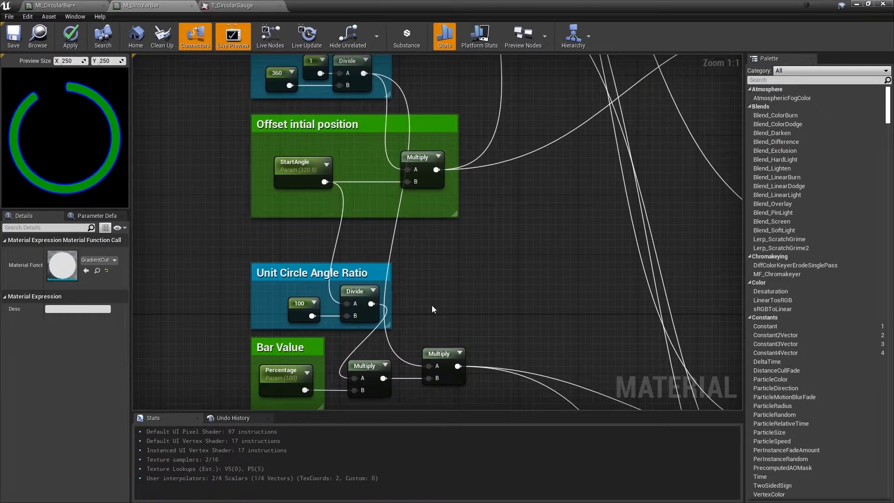
pyautogui.click(295, 164)
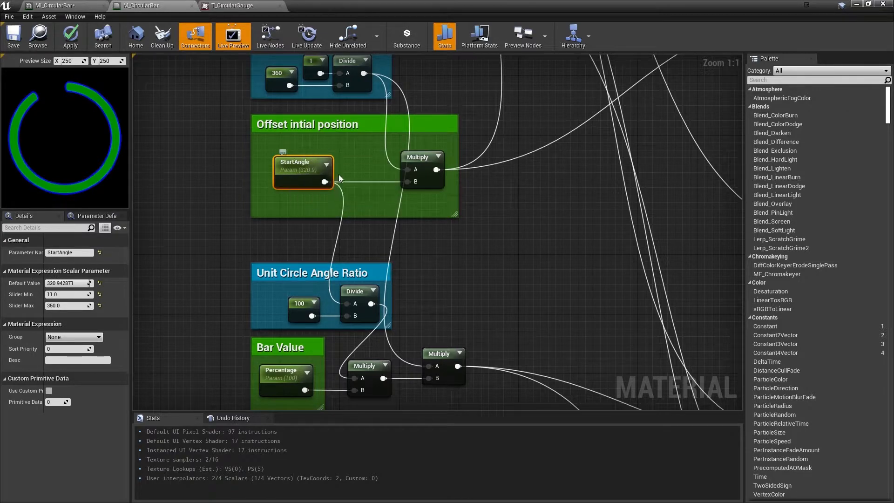
# Trace how the Percentage parameter and both unit circle angle ratios combine through the two Multiply nodes beside Bar Value
pyautogui.moveTo(372, 301); pyautogui.dragTo(356, 264, button='right')
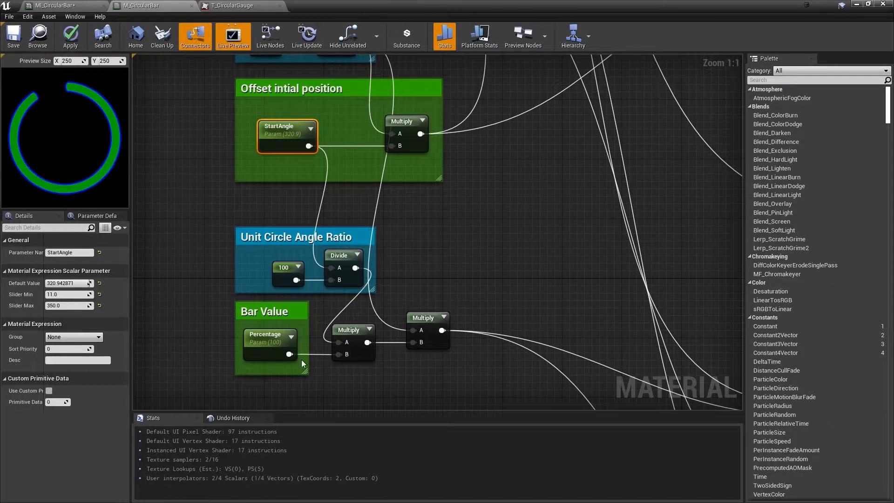
pyautogui.moveTo(326, 233); pyautogui.dragTo(231, 210, button='right')
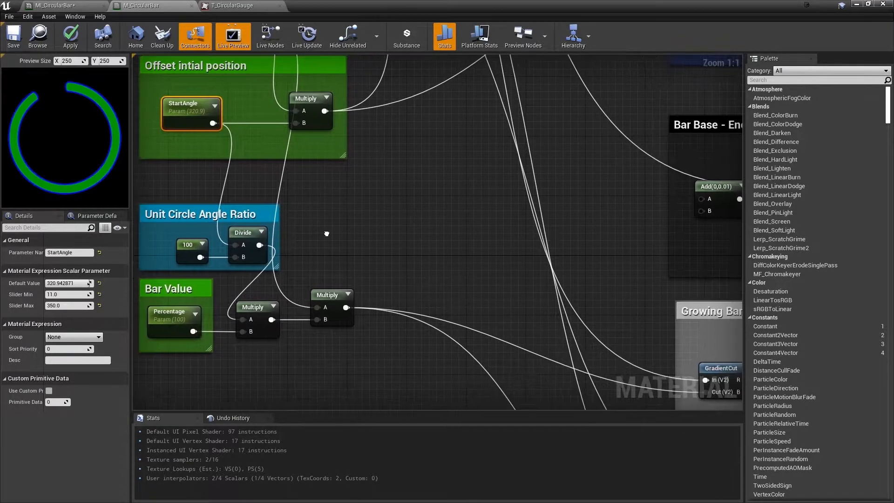
pyautogui.moveTo(342, 309); pyautogui.dragTo(363, 303, button='right')
pyautogui.moveTo(343, 222); pyautogui.dragTo(396, 368, button='right')
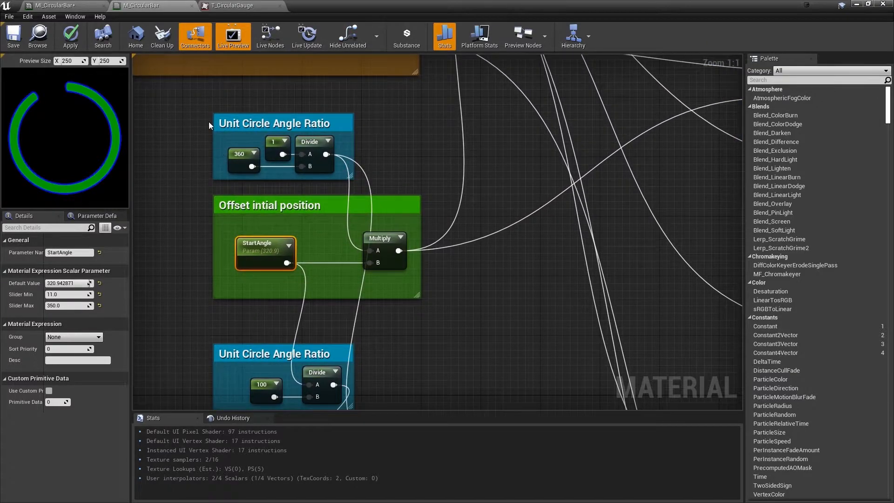
pyautogui.moveTo(421, 189); pyautogui.dragTo(402, 89, button='right')
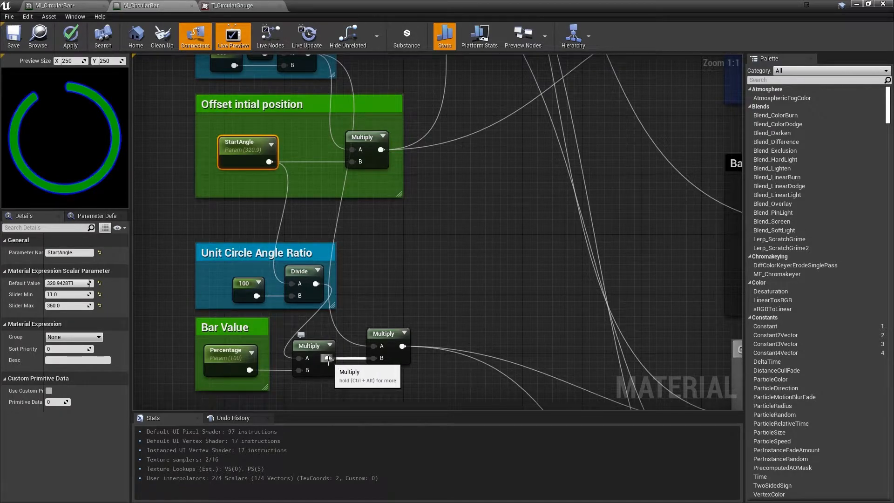
# Add a DebugScalarValues node to the graph below the Bar Value Multiply nodes
pyautogui.moveTo(401, 382); pyautogui.dragTo(356, 275, button='right')
pyautogui.click(416, 268)
pyautogui.rightClick(356, 285)
pyautogui.write('debug')
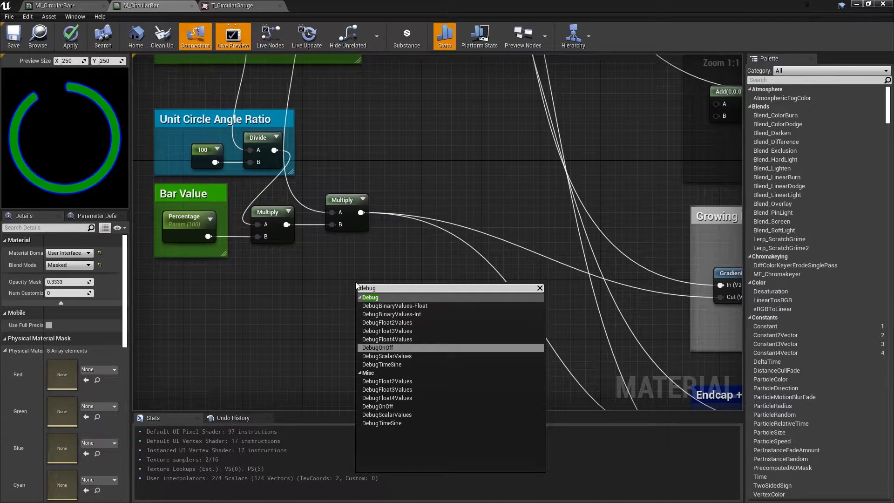
pyautogui.press('Down')
pyautogui.press('Return')
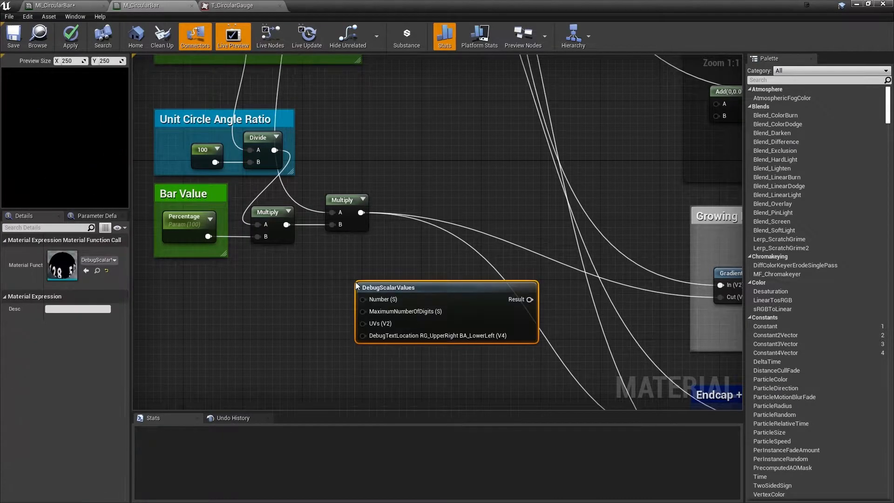
# Preview the DebugScalarValues node and feed its Number input from the Multiply node beside the Percentage parameter
pyautogui.rightClick(445, 286)
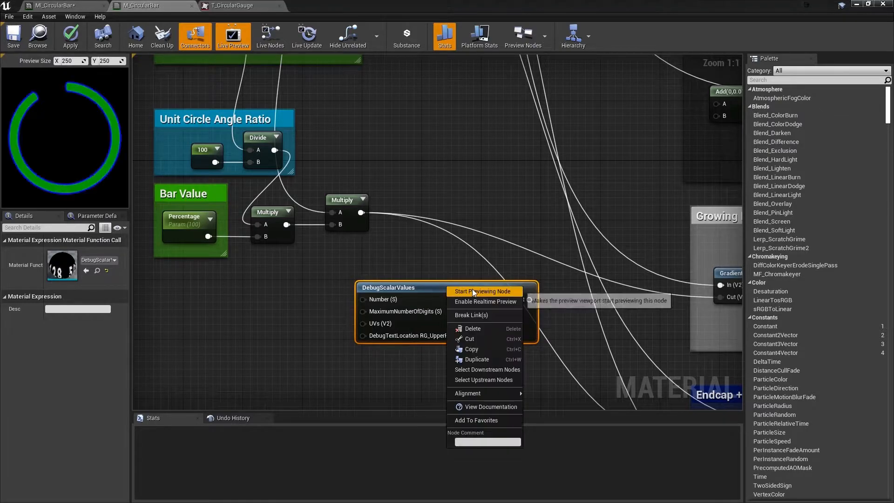
pyautogui.click(472, 289)
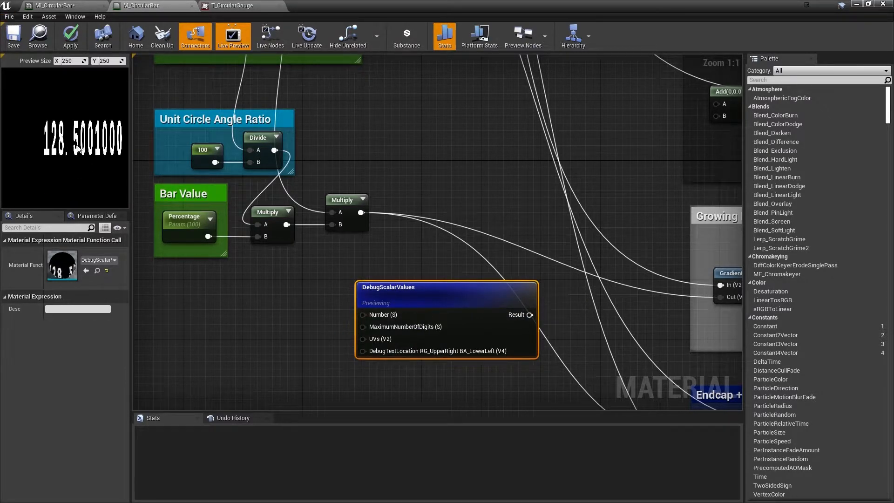
pyautogui.moveTo(454, 293); pyautogui.dragTo(460, 263)
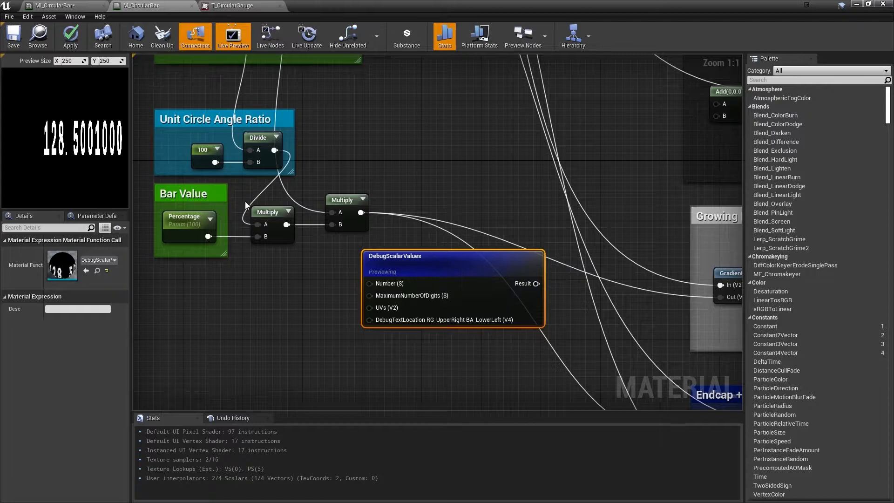
pyautogui.moveTo(287, 224); pyautogui.dragTo(369, 283)
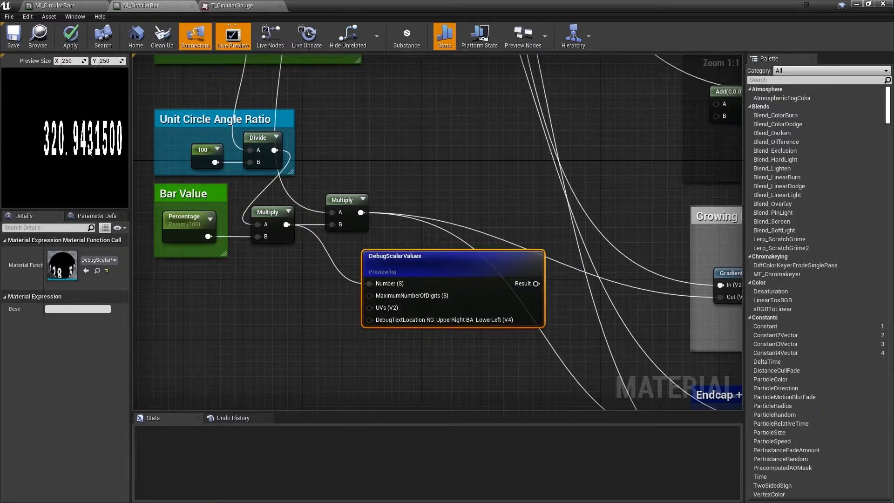
# Set the StartAngle parameter's default value to 75
pyautogui.moveTo(184, 148); pyautogui.dragTo(251, 233, button='right')
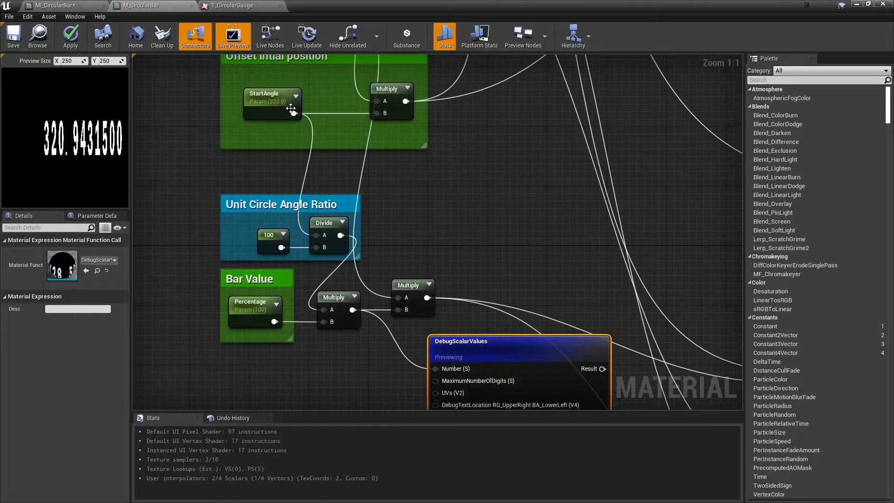
pyautogui.click(269, 106)
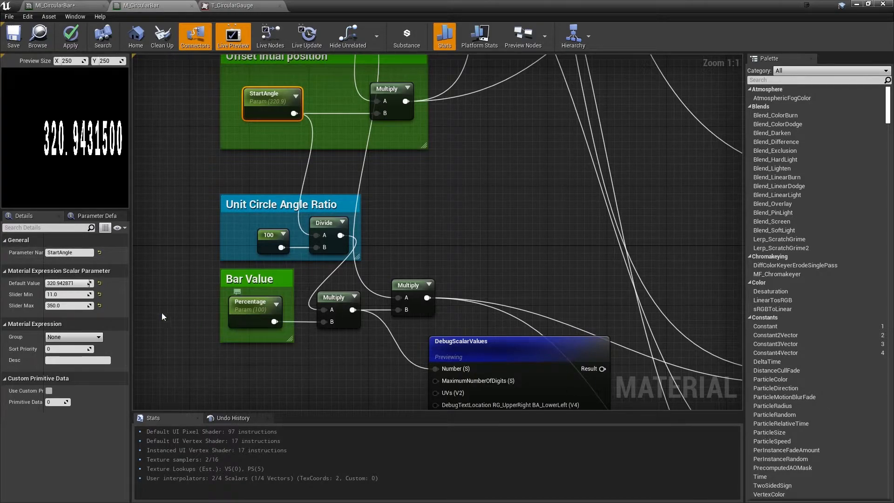
pyautogui.click(80, 282)
pyautogui.write('75')
pyautogui.press('Return')
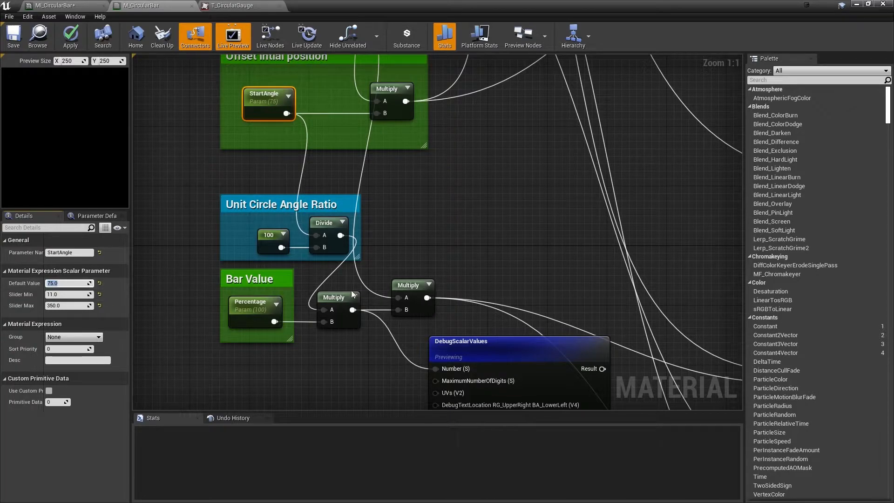
# Test the Percentage parameter's default value at 50 and 0, and restore it to 100
pyautogui.moveTo(498, 349); pyautogui.dragTo(485, 306, button='right')
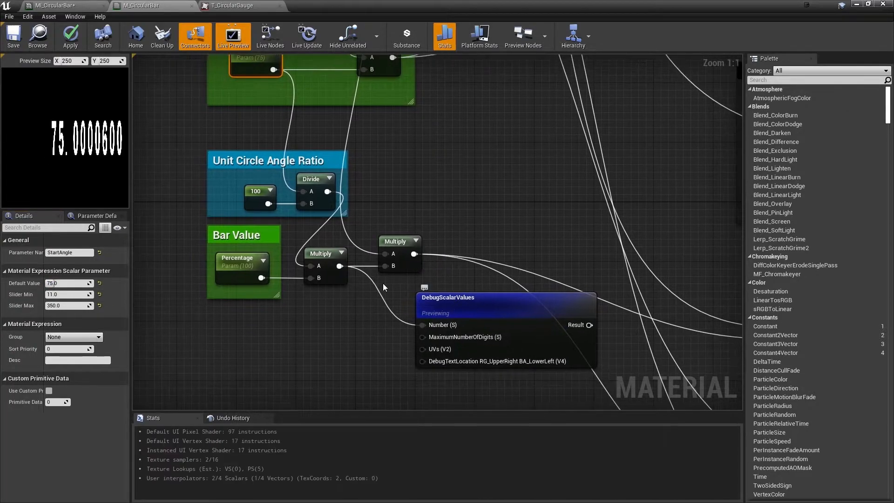
pyautogui.click(238, 259)
pyautogui.click(69, 284)
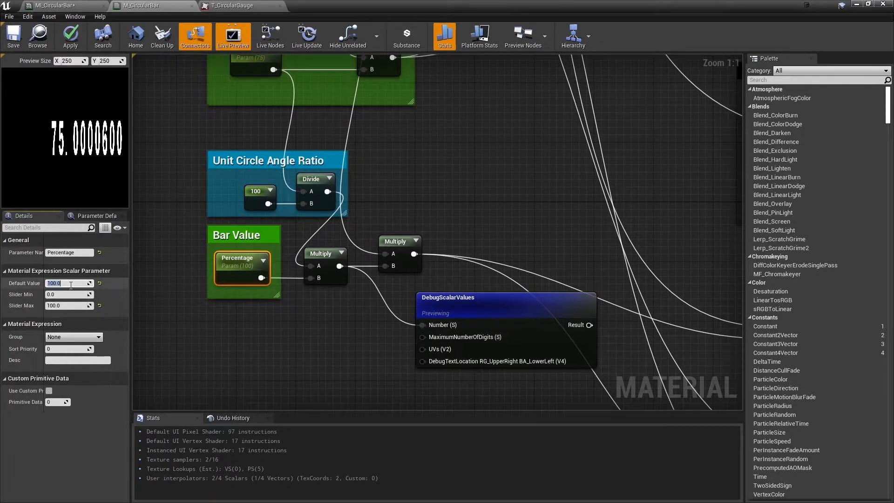
pyautogui.write('50')
pyautogui.press('Return')
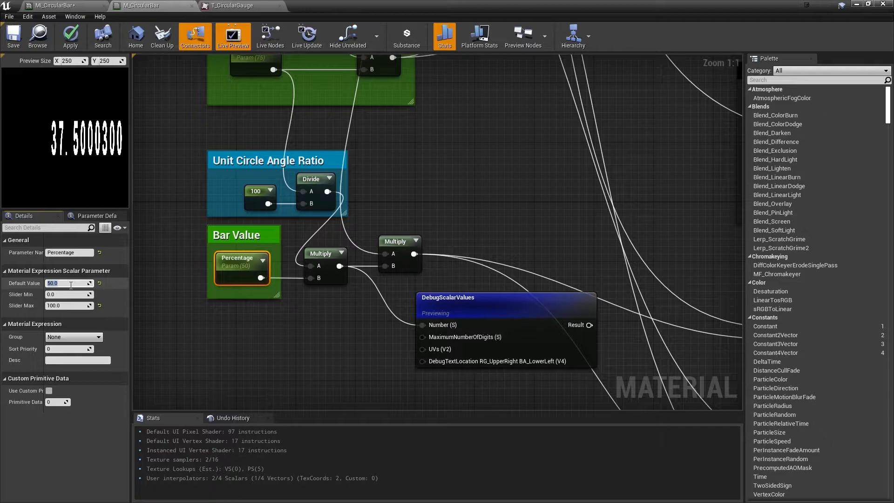
pyautogui.write('0')
pyautogui.press('Return')
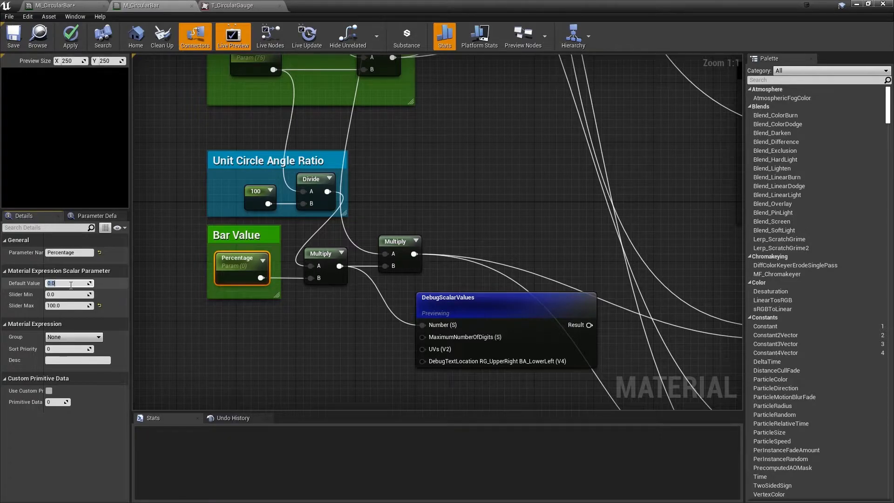
pyautogui.write('100')
pyautogui.press('Return')
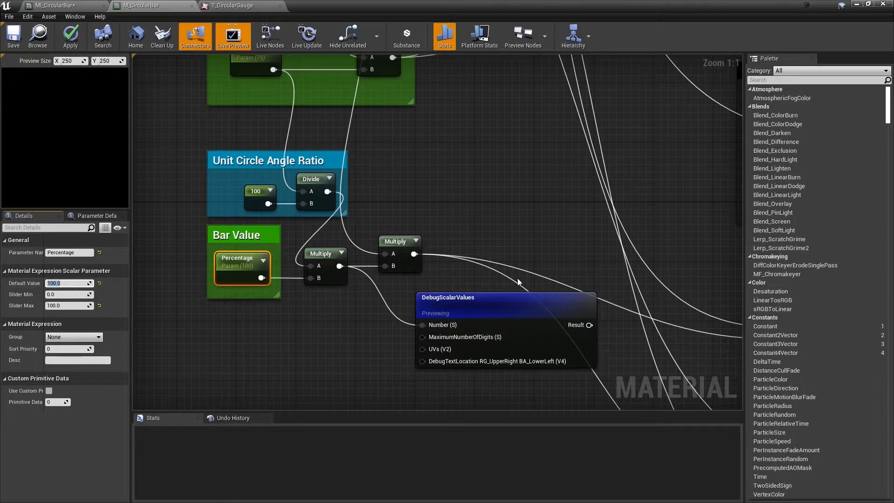
# Stop previewing the DebugScalarValues node and delete it from the graph
pyautogui.moveTo(517, 282); pyautogui.dragTo(386, 244, button='right')
pyautogui.rightClick(376, 261)
pyautogui.click(375, 252)
pyautogui.click(351, 275)
pyautogui.press('Delete')
# Survey how the gradient and parameter groups feed the bar groups and material output, ending at the Base Texture group
pyautogui.scroll(-3, 355, 264)
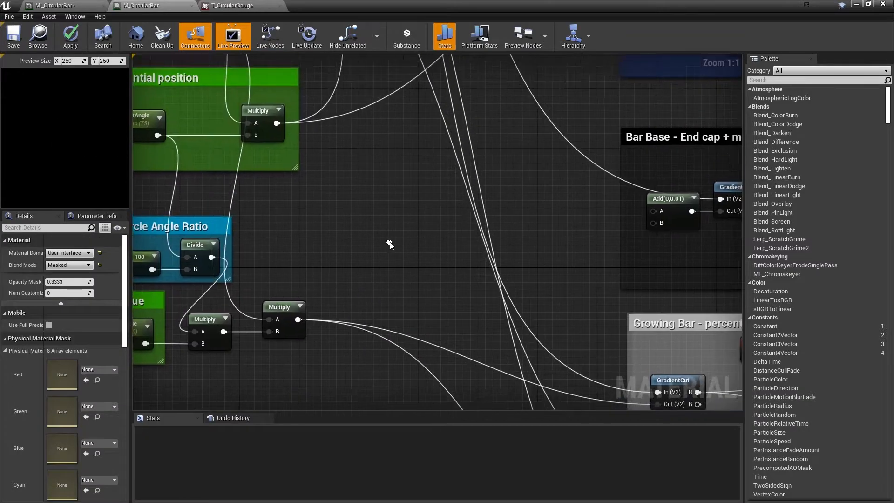
pyautogui.scroll(-5, 417, 278)
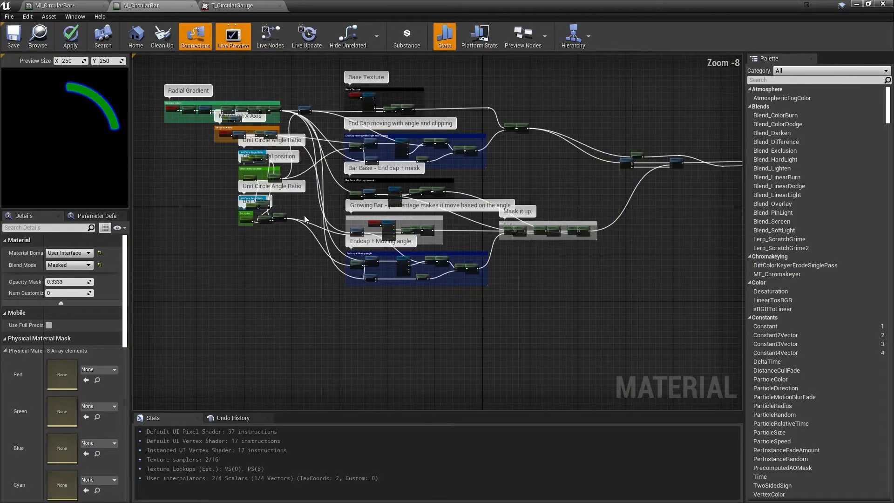
pyautogui.moveTo(565, 145); pyautogui.dragTo(511, 156, button='right')
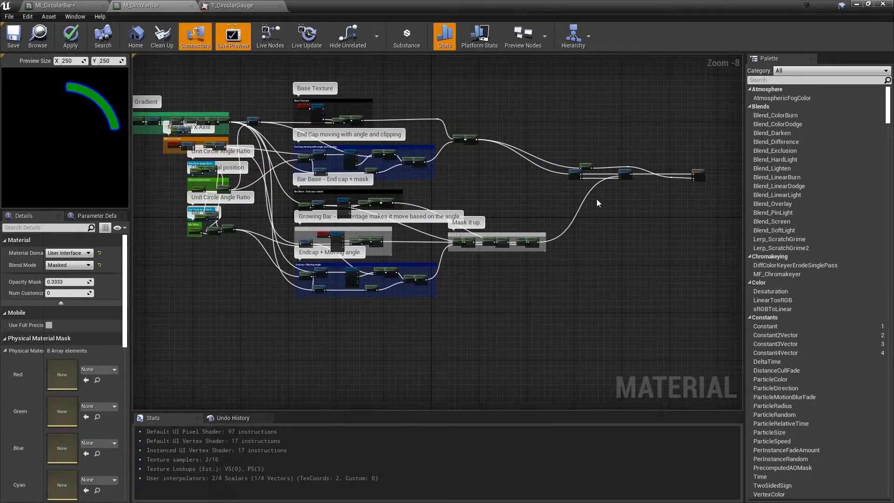
pyautogui.scroll(5, 243, 187)
pyautogui.moveTo(243, 183)
pyautogui.mouseDown(button='right')
pyautogui.moveTo(421, 118)
pyautogui.moveTo(443, 218)
pyautogui.moveTo(296, 185)
pyautogui.mouseUp(button='right')
pyautogui.moveTo(352, 152)
pyautogui.mouseDown(button='right')
pyautogui.moveTo(345, 233)
pyautogui.moveTo(371, 174)
pyautogui.moveTo(364, 237)
pyautogui.mouseUp(button='right')
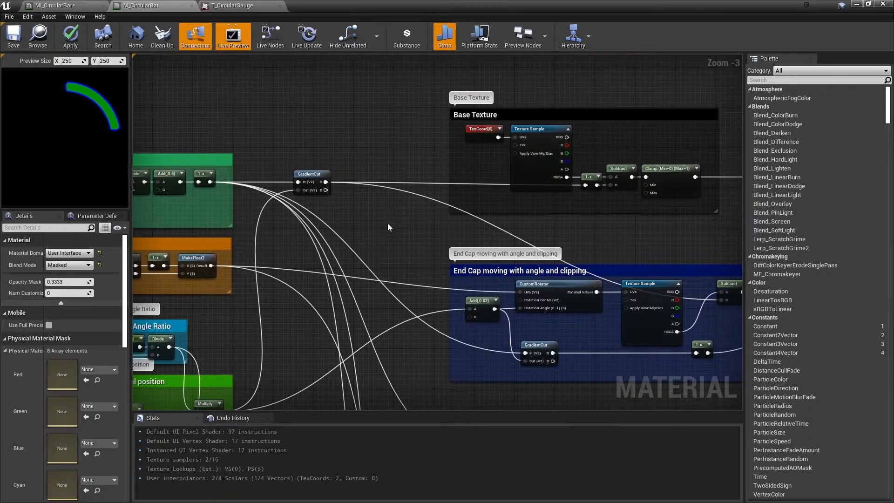
pyautogui.moveTo(351, 203); pyautogui.dragTo(387, 242, button='right')
pyautogui.moveTo(467, 257); pyautogui.dragTo(407, 242, button='right')
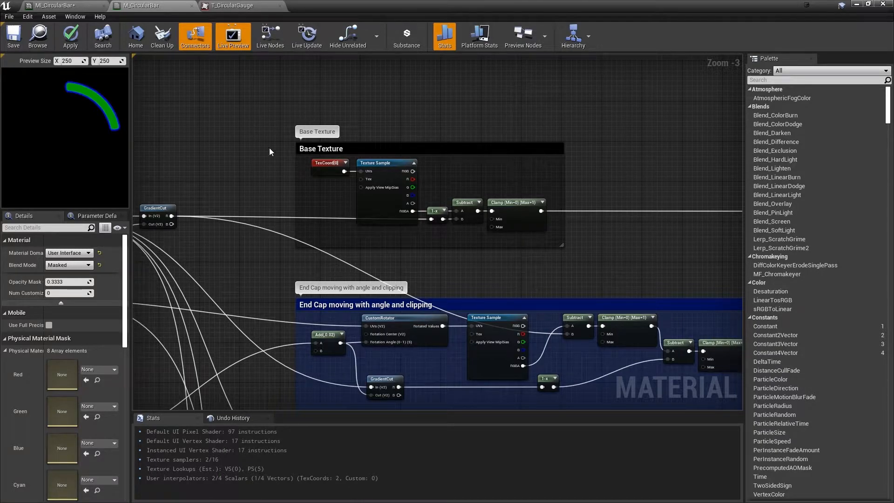
# Inspect the sampler source and sampler type of the Base Texture's Texture Sample, and check the sRGB option of T_CircularGauge
pyautogui.click(334, 149)
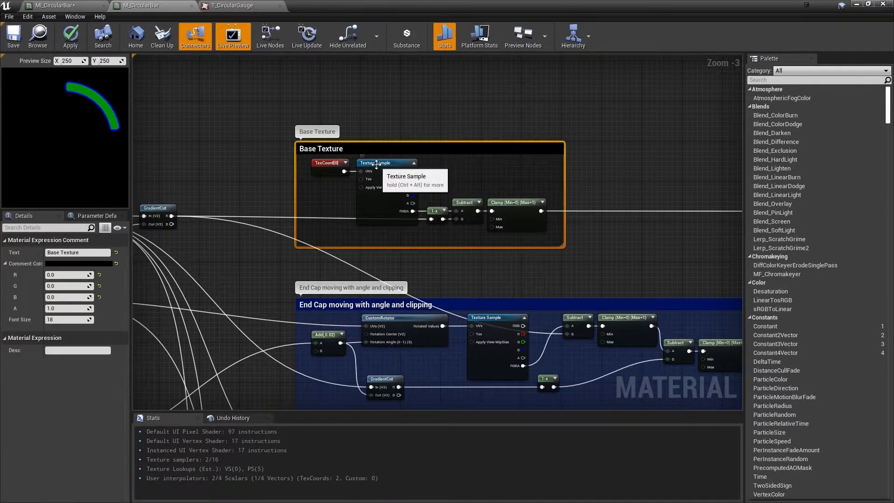
pyautogui.rightClick(376, 164)
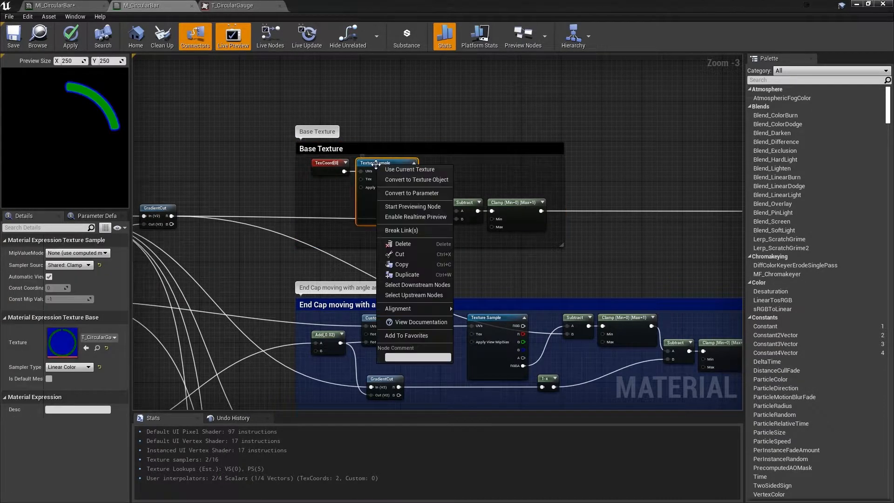
pyautogui.click(409, 170)
pyautogui.click(380, 163)
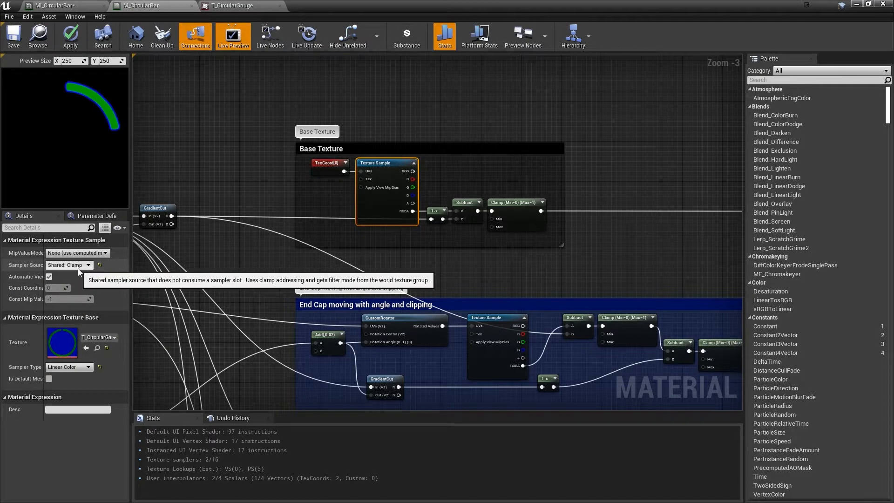
pyautogui.click(237, 5)
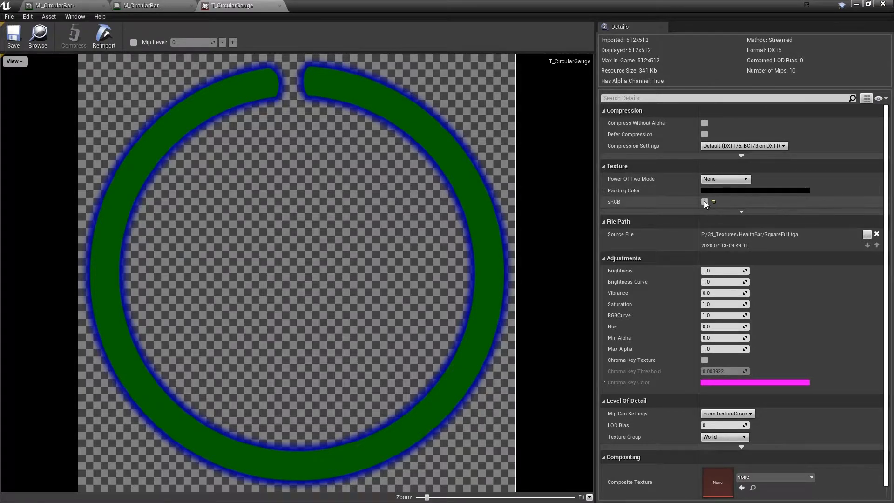
pyautogui.click(142, 5)
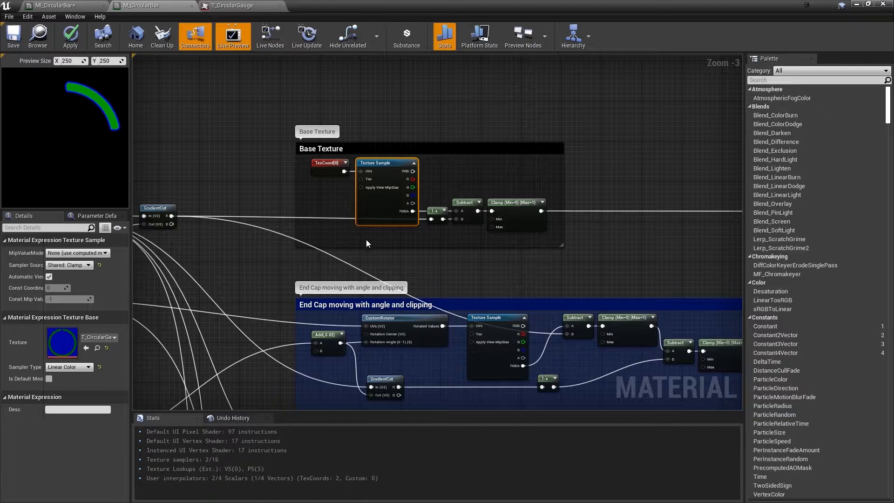
# Trace the Base Texture's RGBA output to the Mask (A), BreakOutFloat3Components and MakeFloat3 nodes before the material output
pyautogui.moveTo(411, 239); pyautogui.dragTo(390, 227, button='right')
pyautogui.scroll(3, 374, 202)
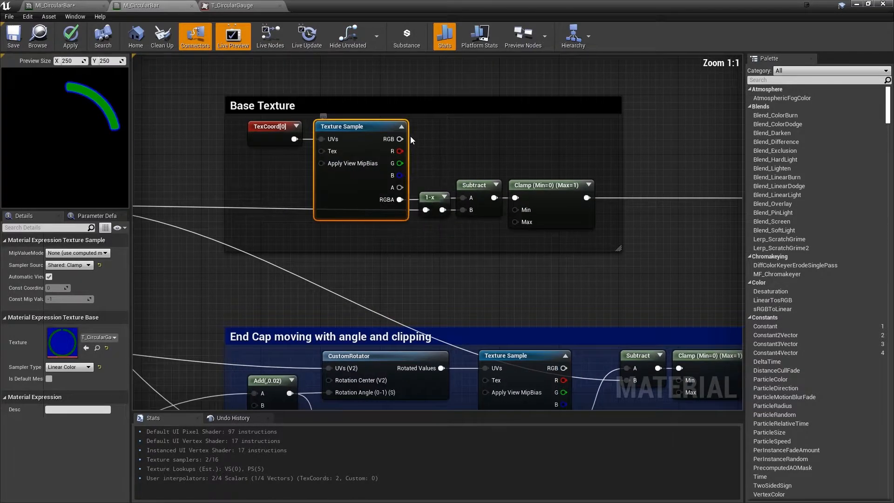
pyautogui.moveTo(413, 141); pyautogui.dragTo(383, 164, button='right')
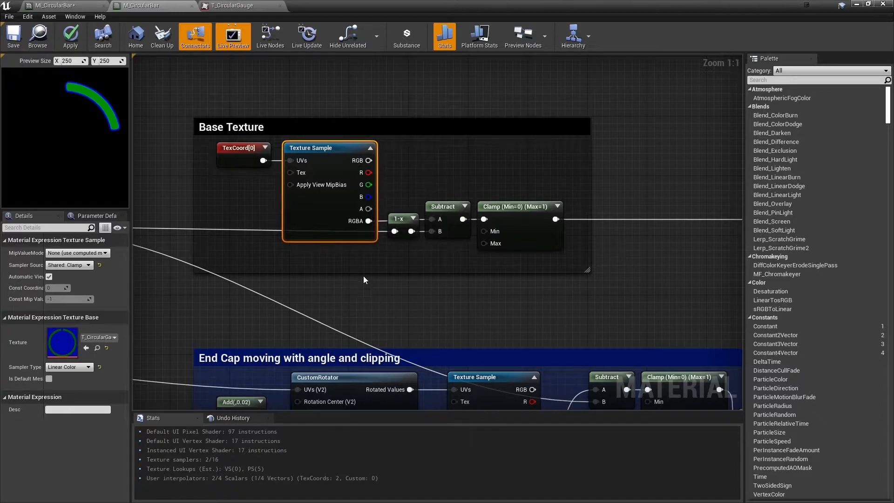
pyautogui.scroll(-4, 609, 280)
pyautogui.moveTo(609, 280); pyautogui.dragTo(340, 183, button='right')
pyautogui.moveTo(683, 252); pyautogui.dragTo(459, 228, button='right')
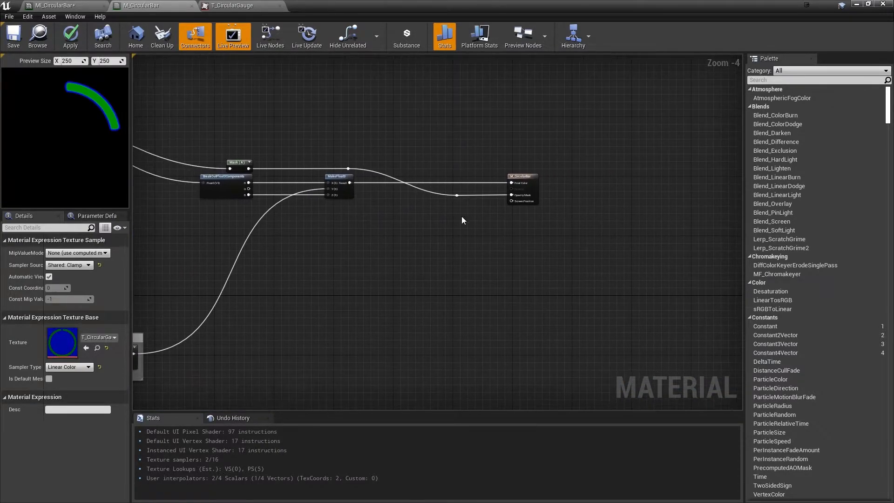
pyautogui.scroll(4, 478, 182)
pyautogui.moveTo(291, 203); pyautogui.dragTo(574, 210, button='right')
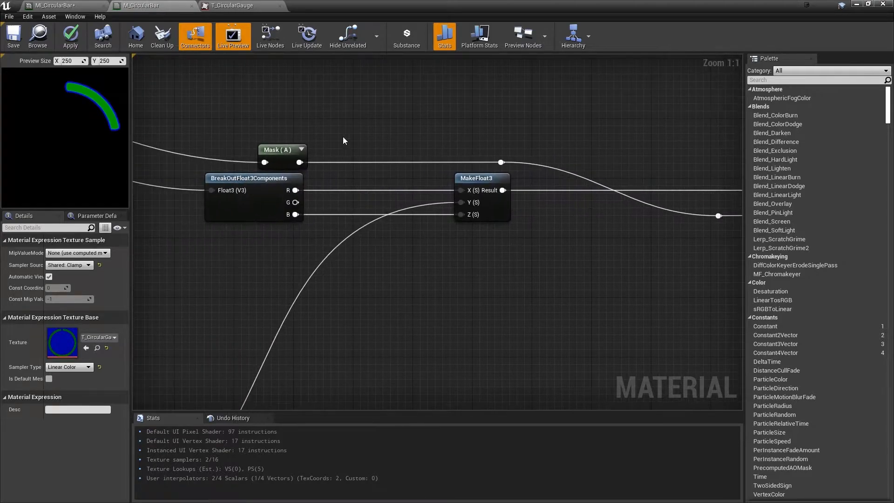
pyautogui.scroll(-3, 352, 155)
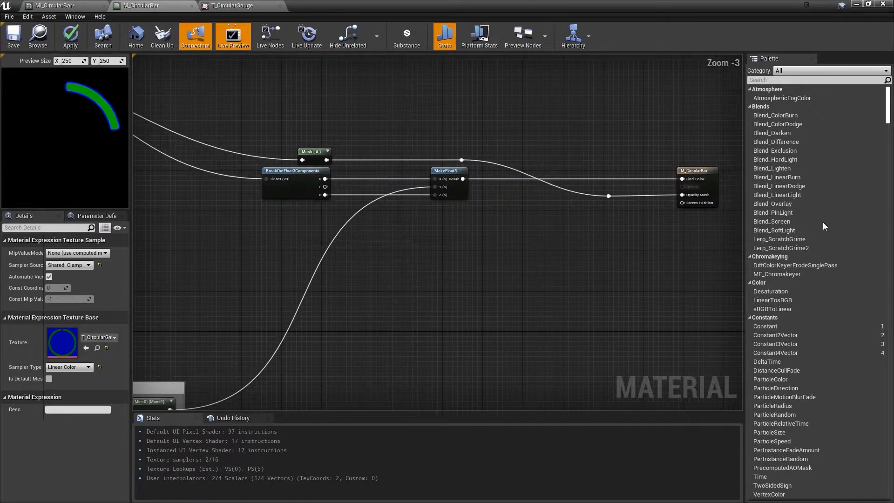
# Preview the Clamp node at the end of the Base Texture group
pyautogui.moveTo(283, 146); pyautogui.dragTo(476, 168, button='right')
pyautogui.moveTo(676, 225); pyautogui.dragTo(430, 218, button='right')
pyautogui.moveTo(301, 262); pyautogui.dragTo(627, 302, button='right')
pyautogui.moveTo(261, 186); pyautogui.dragTo(597, 219, button='right')
pyautogui.moveTo(309, 200); pyautogui.dragTo(470, 237, button='right')
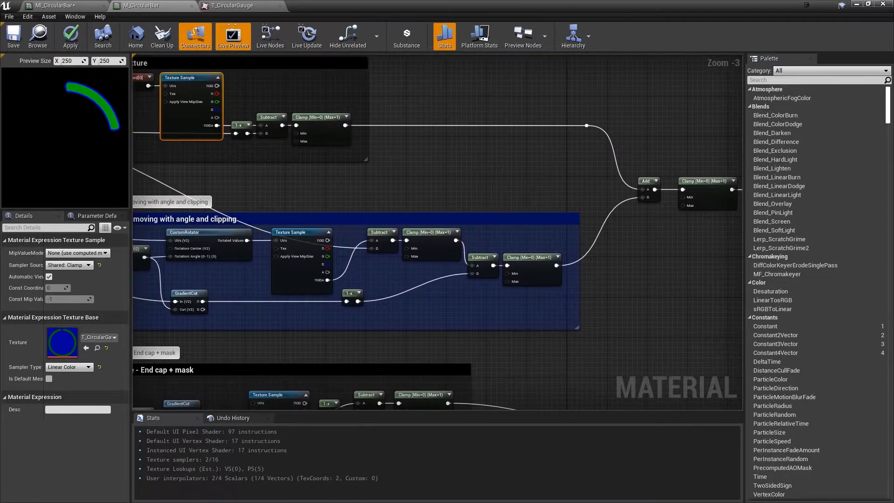
pyautogui.moveTo(338, 175); pyautogui.dragTo(447, 213, button='right')
pyautogui.scroll(1, 442, 209)
pyautogui.click(440, 208)
pyautogui.rightClick(440, 207)
pyautogui.click(448, 212)
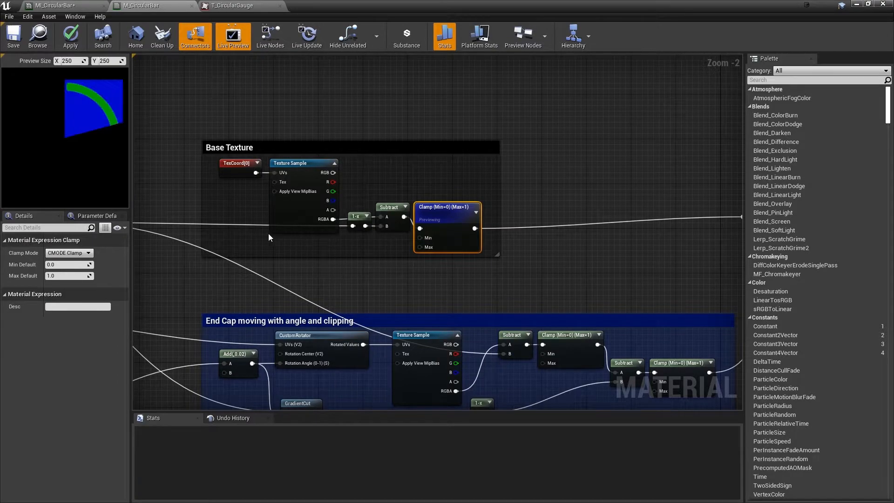
# Preview the Base Texture group's Subtract node, followed by the 1-x node that feeds it
pyautogui.moveTo(217, 225); pyautogui.dragTo(354, 184, button='right')
pyautogui.moveTo(310, 188); pyautogui.dragTo(429, 189, button='right')
pyautogui.scroll(-1, 380, 105)
pyautogui.moveTo(341, 188); pyautogui.dragTo(333, 157, button='right')
pyautogui.rightClick(604, 133)
pyautogui.click(615, 137)
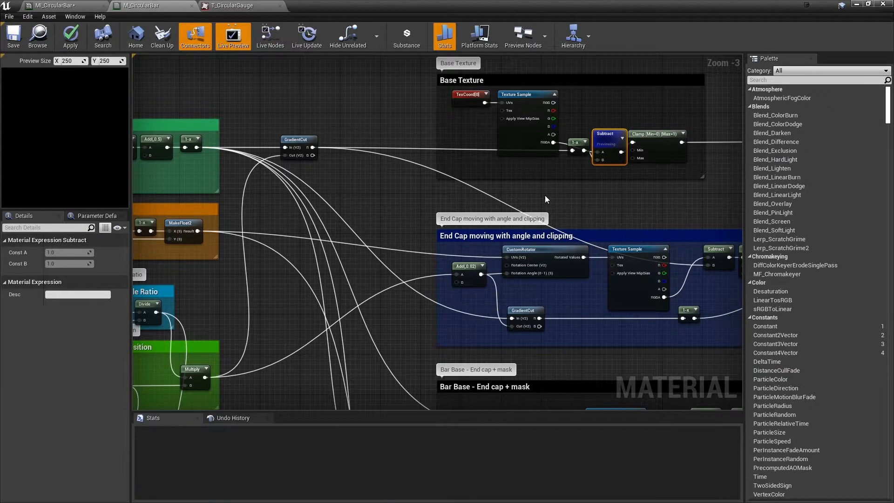
pyautogui.rightClick(582, 146)
pyautogui.click(598, 150)
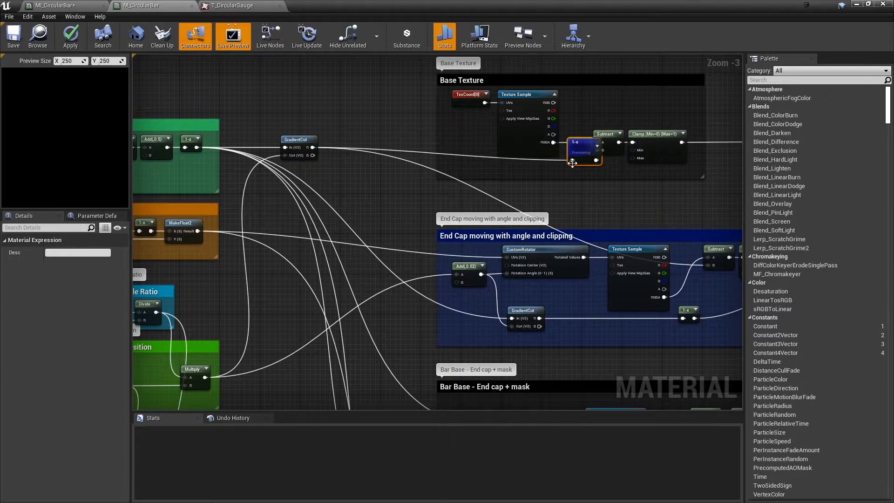
# Preview the GradientCut node between the Radial Gradient and Base Texture groups
pyautogui.click(297, 139)
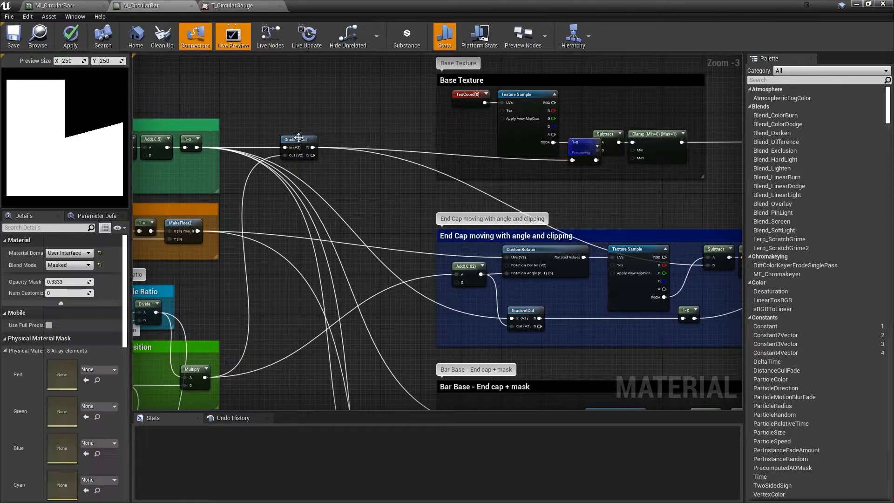
pyautogui.moveTo(298, 137); pyautogui.dragTo(296, 135, button='right')
pyautogui.rightClick(300, 138)
pyautogui.click(344, 142)
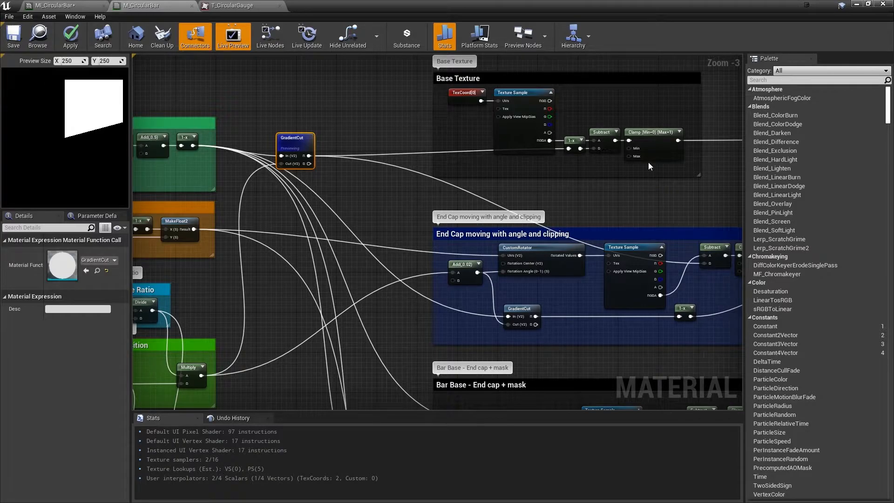
# Compare the inverted cut with the subtracted texture by previewing the Base Texture's 1-x node again and returning to Subtract
pyautogui.rightClick(571, 140)
pyautogui.click(600, 145)
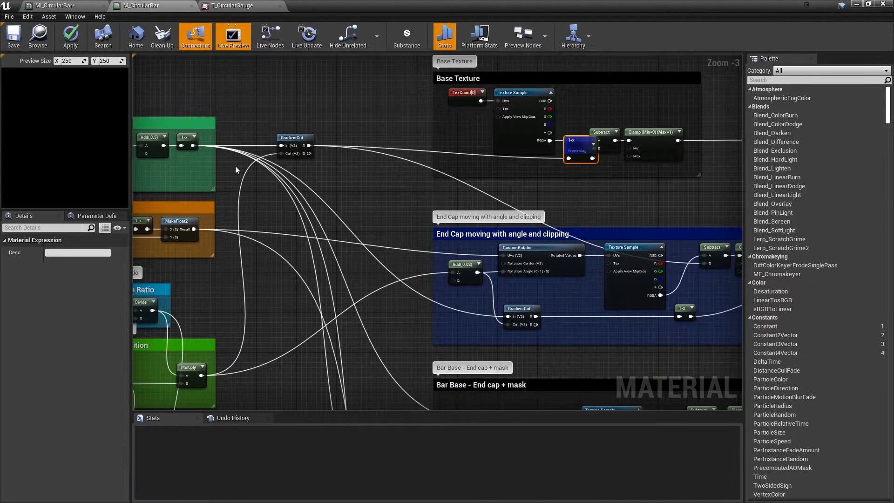
pyautogui.rightClick(604, 135)
pyautogui.click(626, 143)
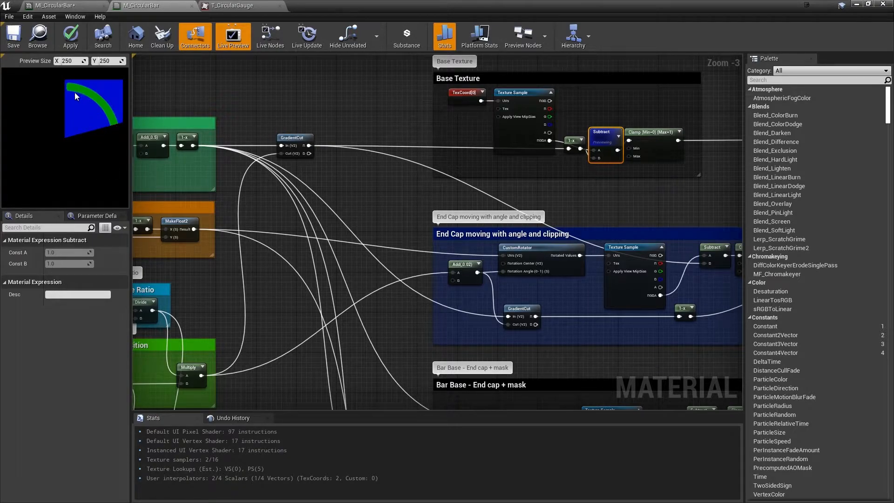
# Preview the Texture Sample node in the Base Texture group
pyautogui.rightClick(530, 93)
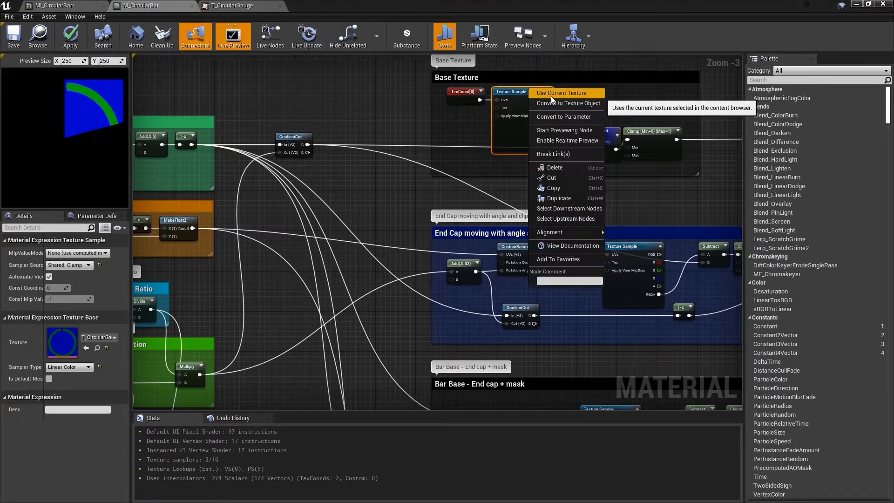
pyautogui.click(550, 129)
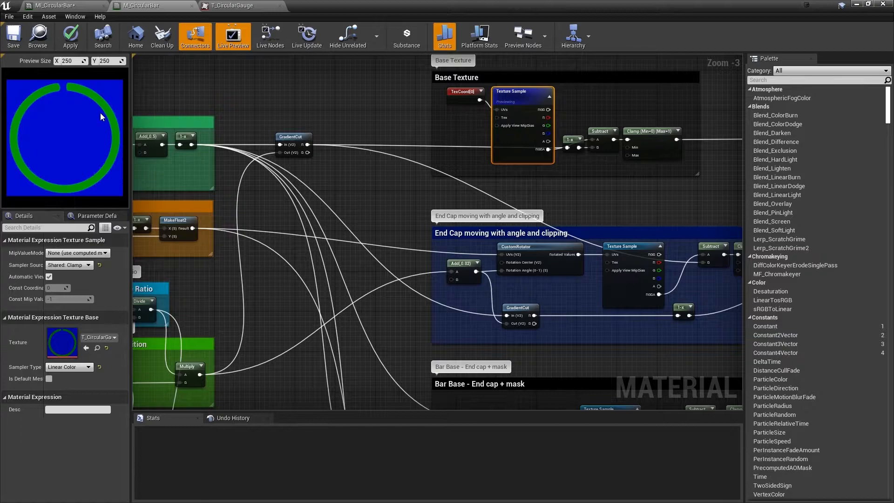
pyautogui.moveTo(549, 203); pyautogui.dragTo(345, 185, button='right')
pyautogui.scroll(-1, 366, 188)
pyautogui.moveTo(424, 160); pyautogui.dragTo(378, 152, button='right')
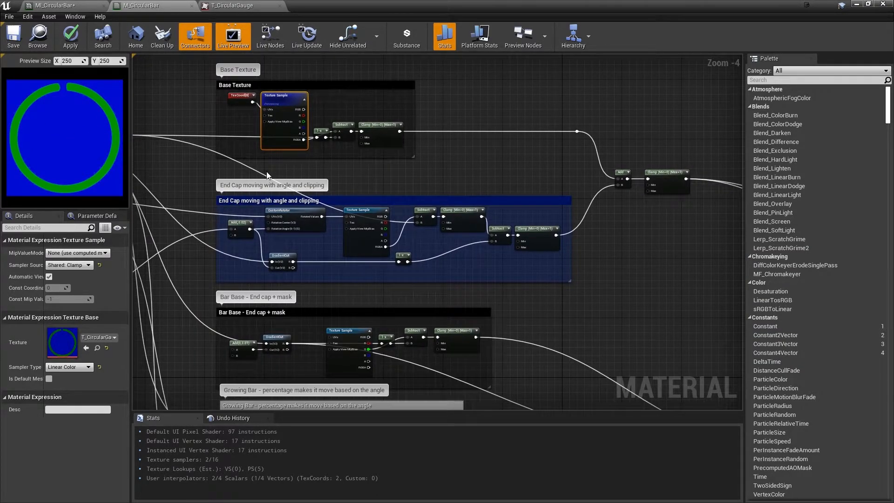
# Preview the CustomRotator node in the "End Cap moving with angle and clipping" group
pyautogui.moveTo(252, 167); pyautogui.dragTo(339, 168, button='right')
pyautogui.rightClick(277, 173)
pyautogui.click(196, 156)
pyautogui.moveTo(306, 194); pyautogui.dragTo(545, 151, button='right')
pyautogui.scroll(1, 456, 153)
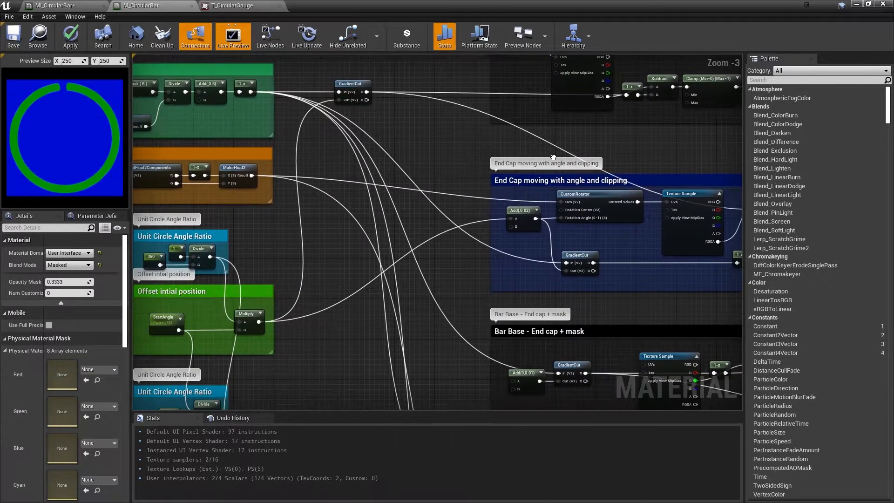
pyautogui.rightClick(529, 154)
pyautogui.click(443, 157)
pyautogui.moveTo(443, 157); pyautogui.dragTo(416, 157, button='right')
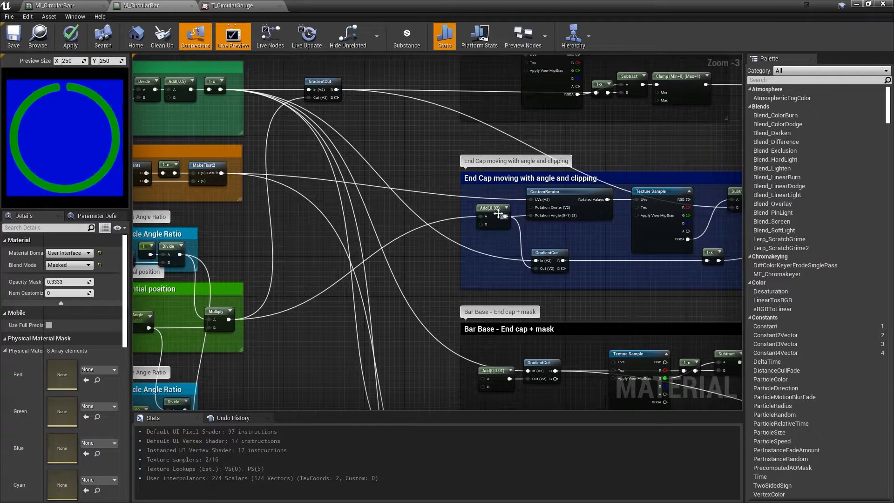
pyautogui.click(557, 191)
pyautogui.rightClick(557, 191)
pyautogui.click(579, 191)
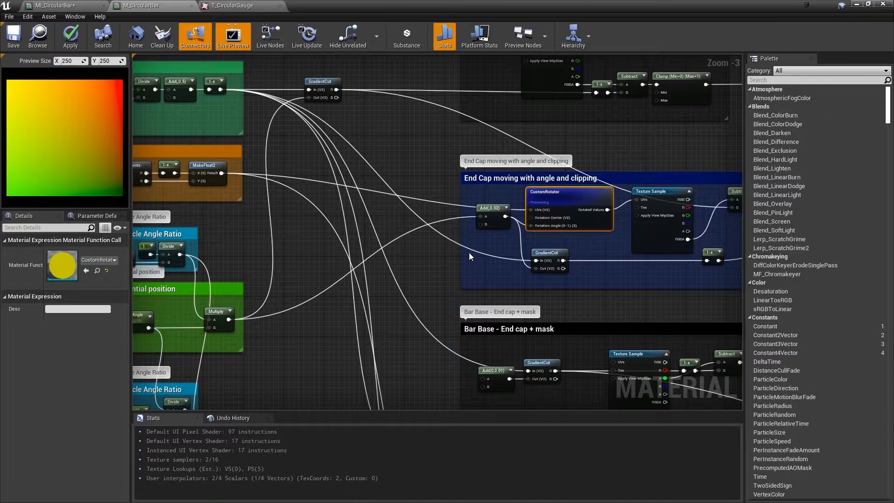
# Preview the Texture Sample node fed by the CustomRotator in the End Cap group
pyautogui.click(648, 228)
pyautogui.moveTo(649, 227); pyautogui.dragTo(641, 226, button='right')
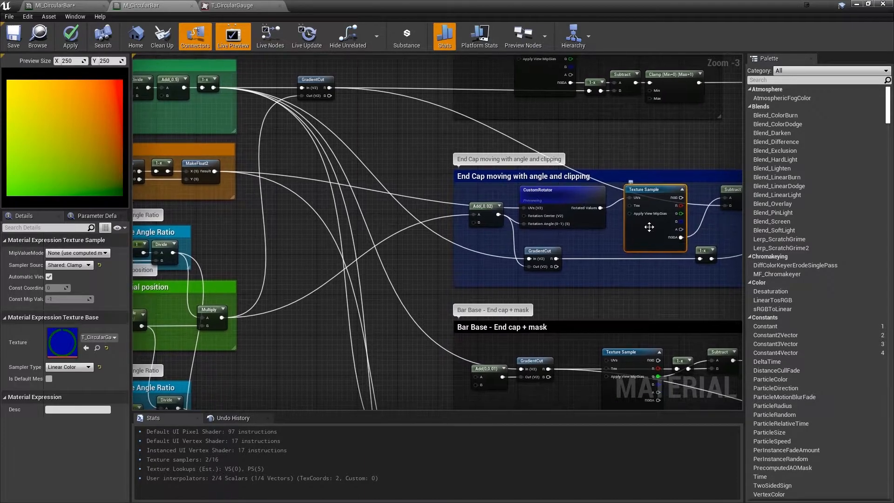
pyautogui.rightClick(648, 227)
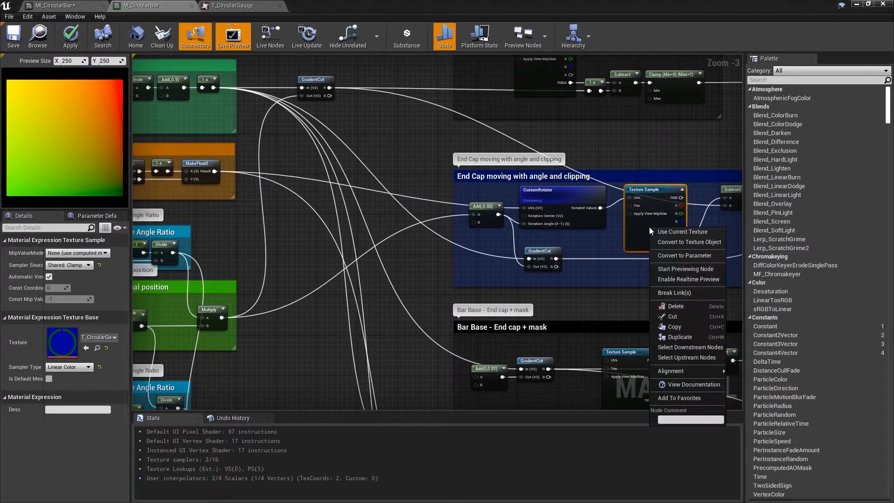
pyautogui.click(672, 269)
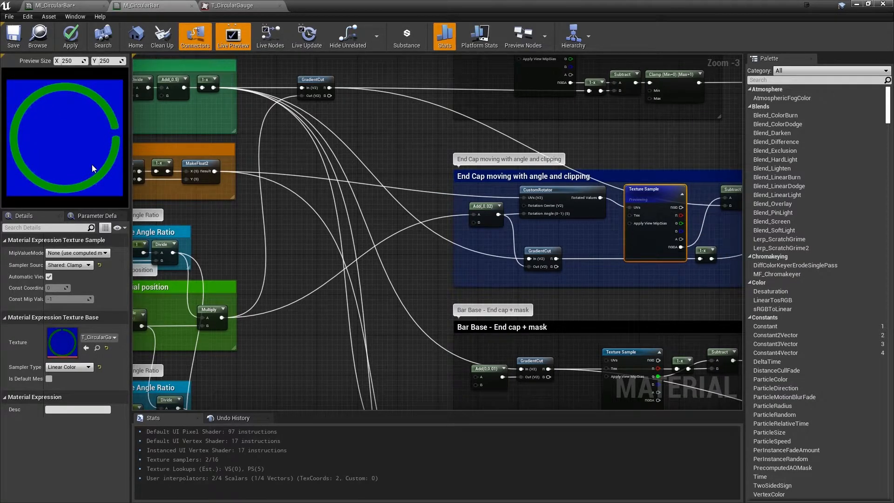
# Trace the End Cap group's rotation angle back to the start-angle Multiply node, and preview the group's GradientCut node
pyautogui.moveTo(340, 227); pyautogui.dragTo(494, 193, button='right')
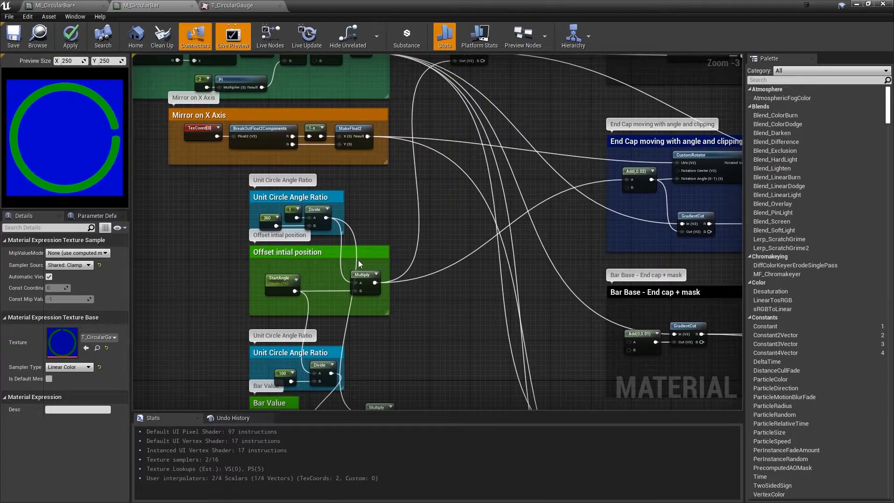
pyautogui.moveTo(359, 306); pyautogui.dragTo(199, 323, button='right')
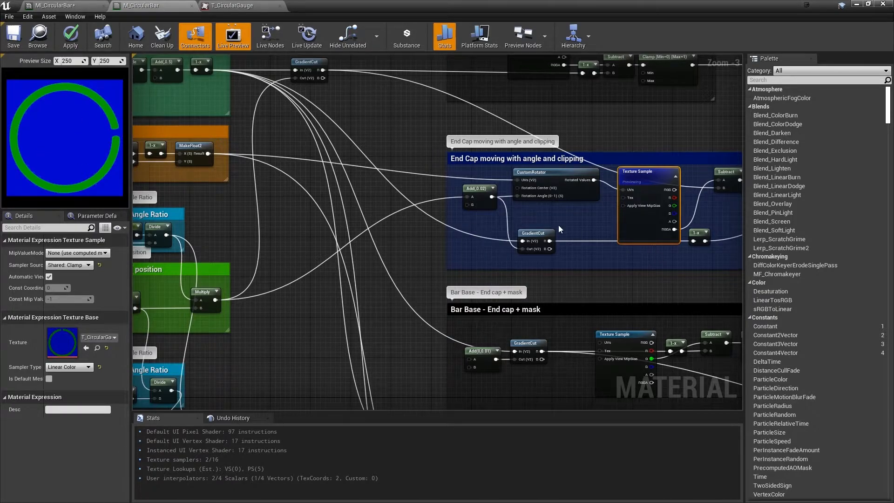
pyautogui.moveTo(551, 207); pyautogui.dragTo(509, 238, button='right')
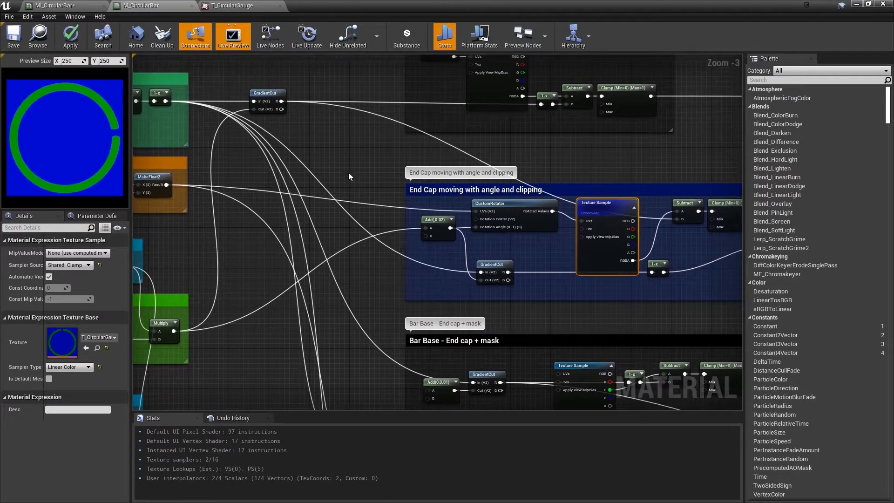
pyautogui.rightClick(495, 263)
pyautogui.click(515, 268)
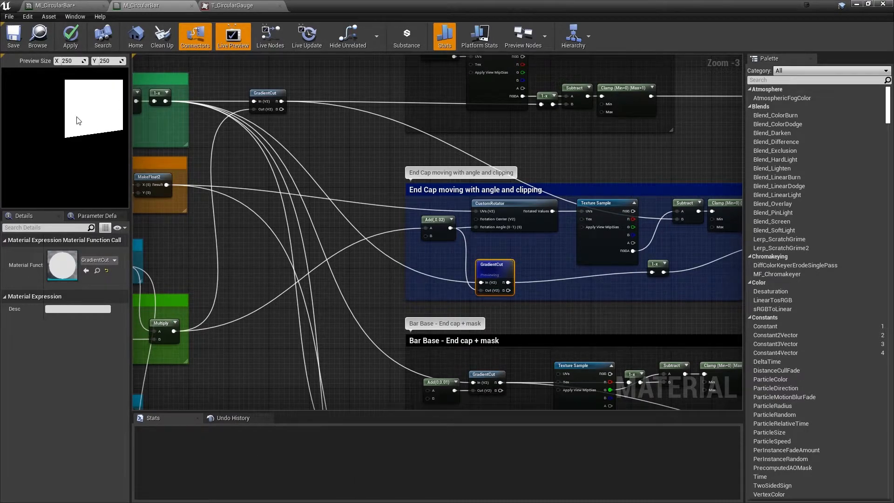
# Preview the GradientCut node that feeds the Base Texture group to compare it with the End Cap cut
pyautogui.moveTo(466, 136); pyautogui.dragTo(373, 150, button='right')
pyautogui.rightClick(372, 150)
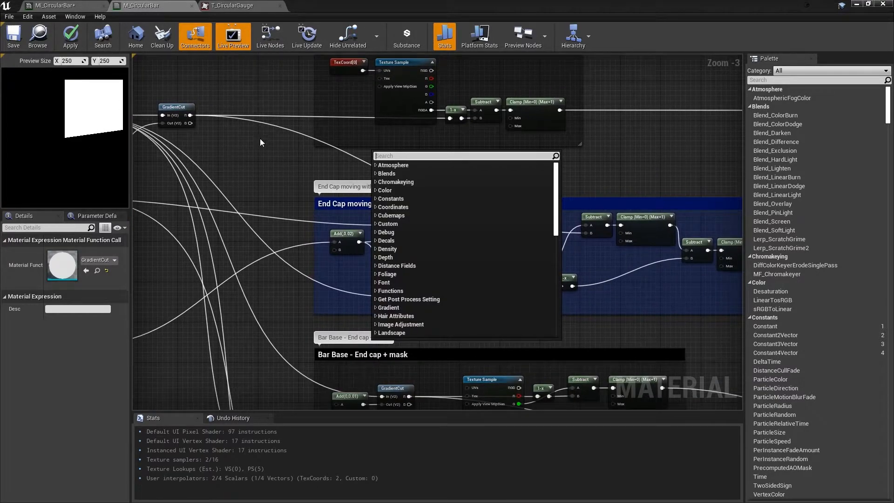
pyautogui.rightClick(175, 104)
pyautogui.click(210, 109)
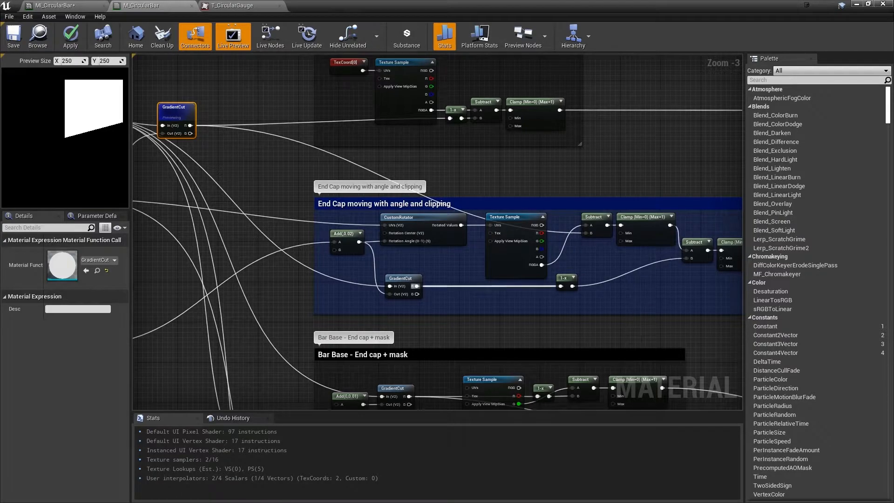
# Preview the 1-x node that inverts the End Cap group's gradient cut
pyautogui.moveTo(486, 287); pyautogui.dragTo(411, 280, button='right')
pyautogui.moveTo(527, 276); pyautogui.dragTo(494, 274, button='right')
pyautogui.rightClick(460, 278)
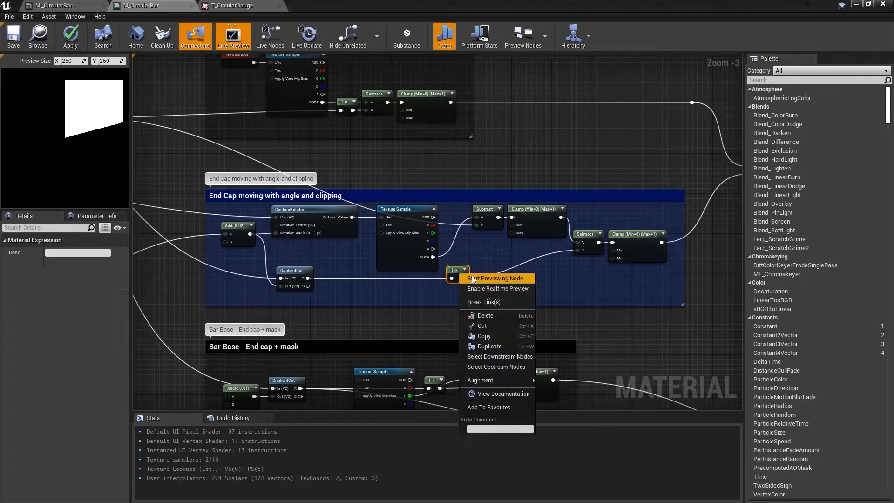
pyautogui.click(471, 276)
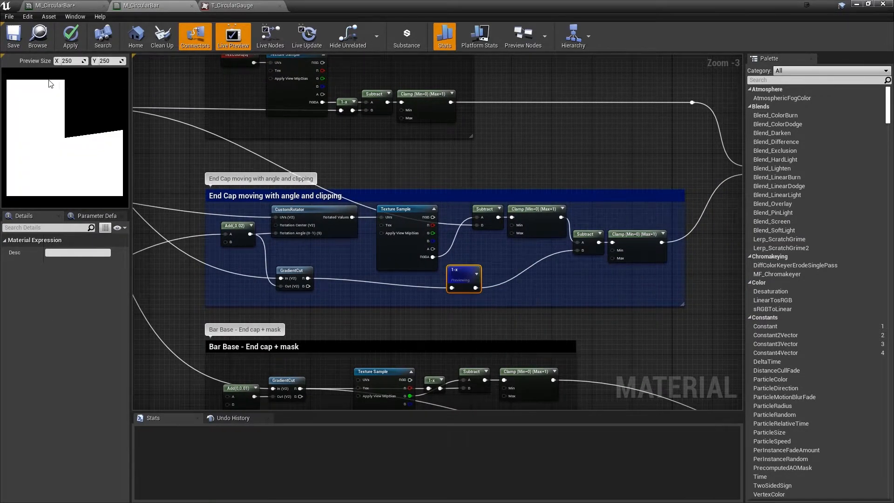
# Preview the End Cap group's first Subtract node, directly after the Texture Sample
pyautogui.rightClick(587, 232)
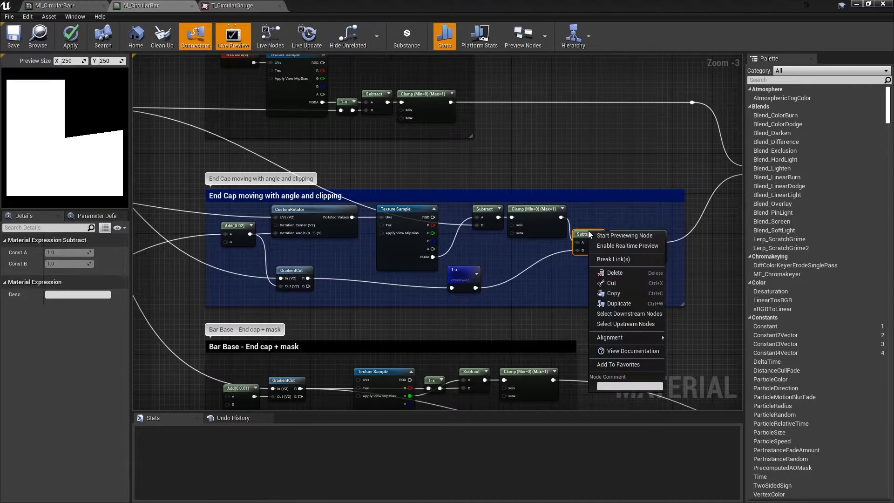
pyautogui.press('Escape')
pyautogui.rightClick(481, 212)
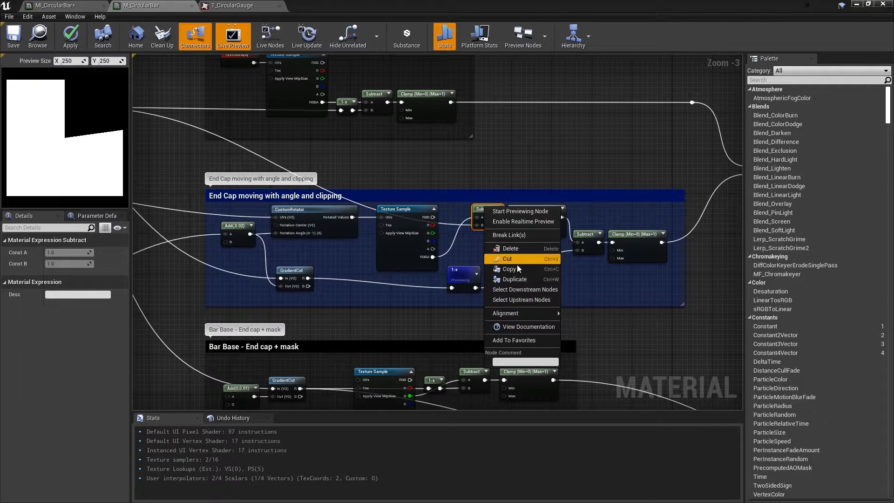
pyautogui.click(514, 212)
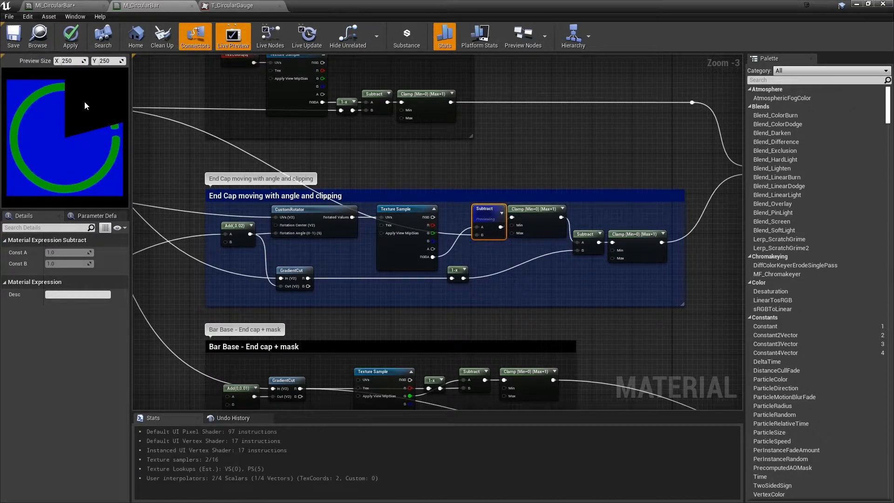
# Trace the gradient cut feeding the first subtraction, and preview the End Cap group's second Subtract node
pyautogui.moveTo(497, 245); pyautogui.dragTo(585, 269, button='right')
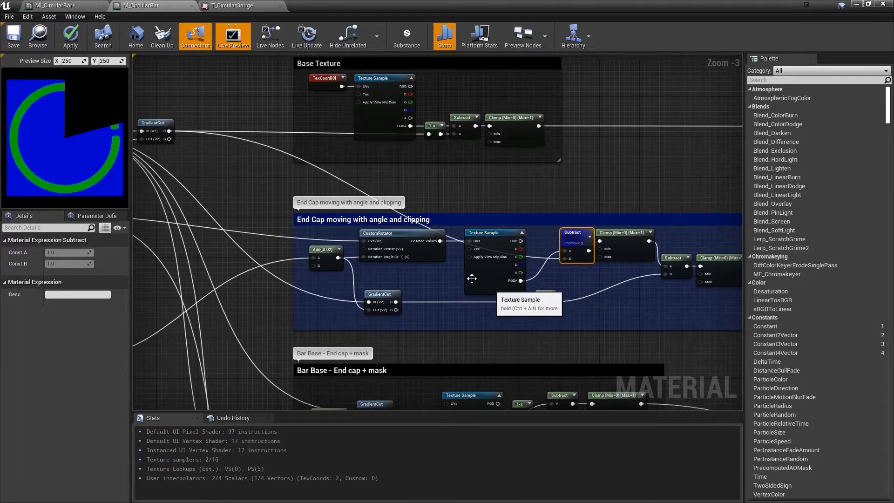
pyautogui.moveTo(186, 147); pyautogui.dragTo(223, 143, button='right')
pyautogui.rightClick(223, 144)
pyautogui.click(513, 178)
pyautogui.moveTo(524, 165); pyautogui.dragTo(430, 154, button='right')
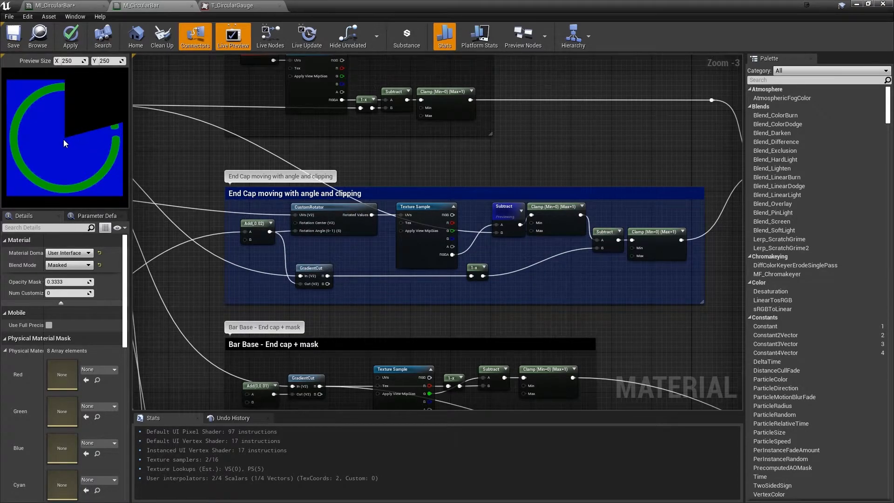
pyautogui.click(605, 240)
pyautogui.rightClick(605, 233)
pyautogui.click(619, 238)
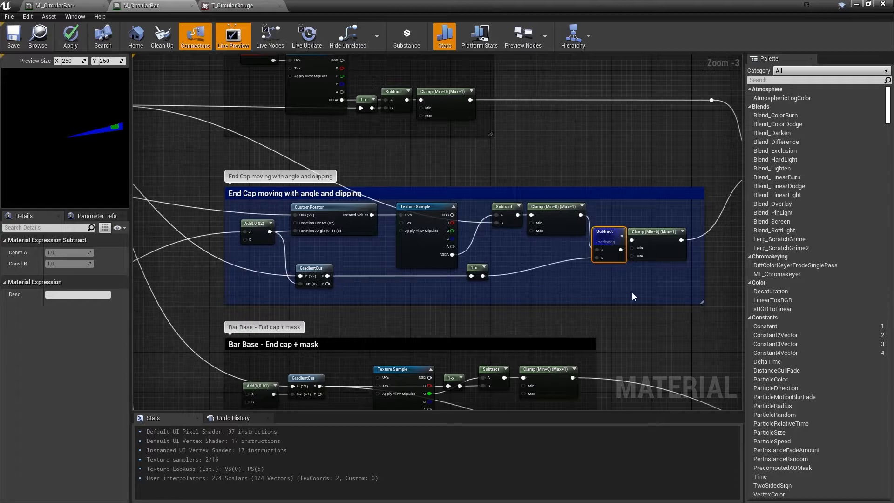
# Preview the Clamp node at the end of the Base Texture group as the first input of the Add node
pyautogui.moveTo(722, 212); pyautogui.dragTo(506, 205, button='right')
pyautogui.moveTo(444, 227); pyautogui.dragTo(440, 226, button='right')
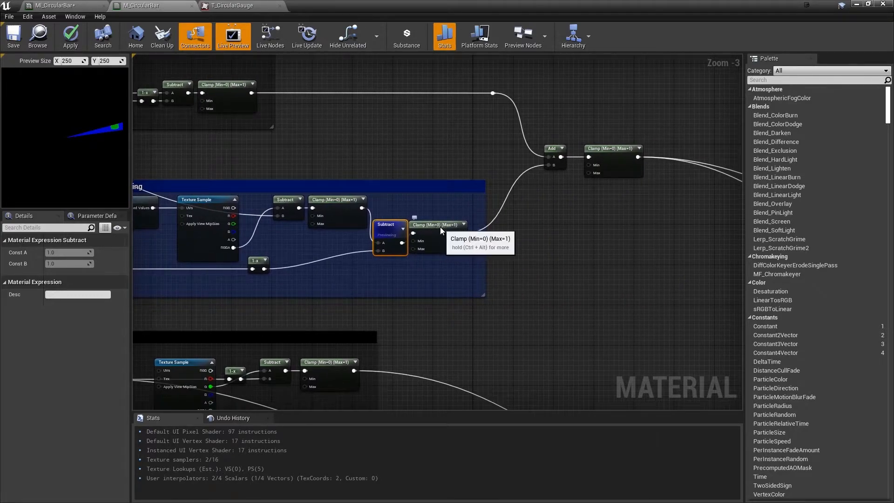
pyautogui.rightClick(439, 226)
pyautogui.click(507, 168)
pyautogui.moveTo(275, 96); pyautogui.dragTo(233, 112, button='right')
pyautogui.rightClick(233, 111)
pyautogui.click(235, 114)
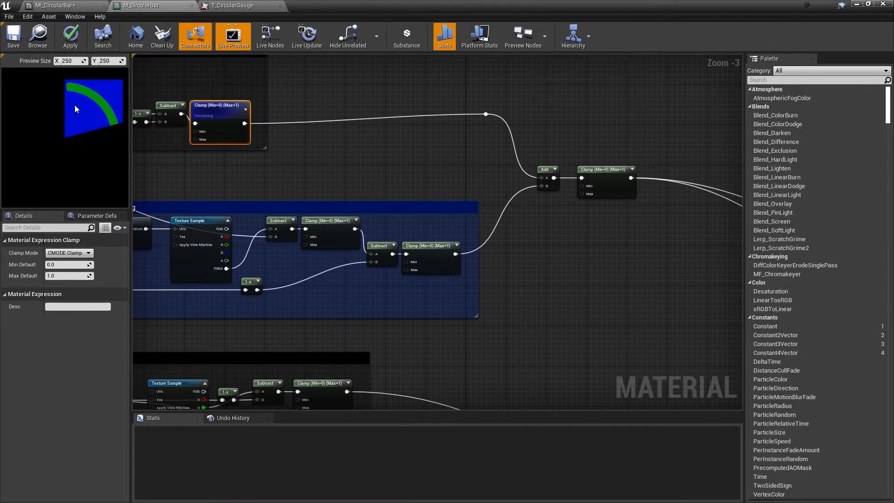
# Preview the End Cap group's final Clamp node, followed by the Clamp node after the Add that combines both groups
pyautogui.rightClick(421, 244)
pyautogui.click(445, 251)
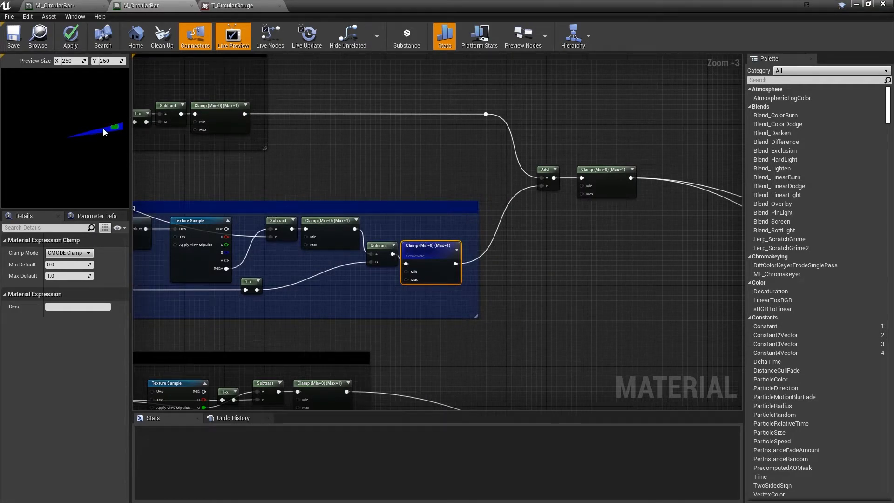
pyautogui.moveTo(600, 170); pyautogui.dragTo(486, 164, button='right')
pyautogui.rightClick(485, 163)
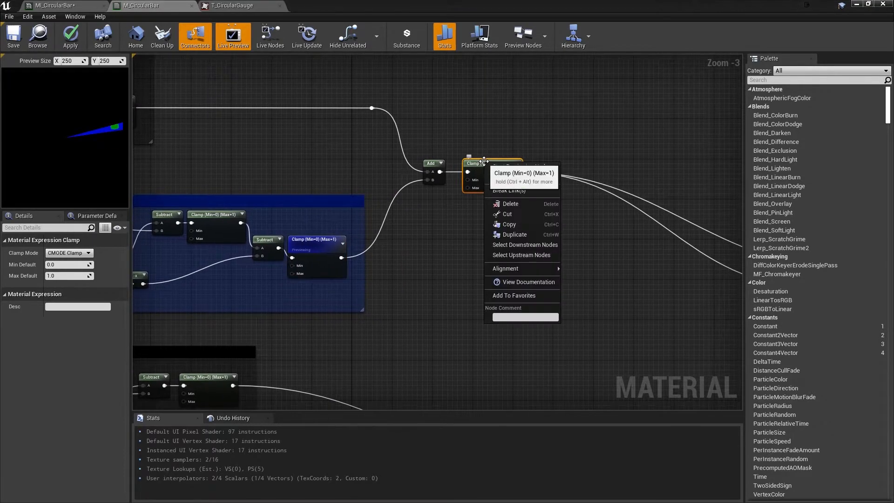
pyautogui.click(505, 168)
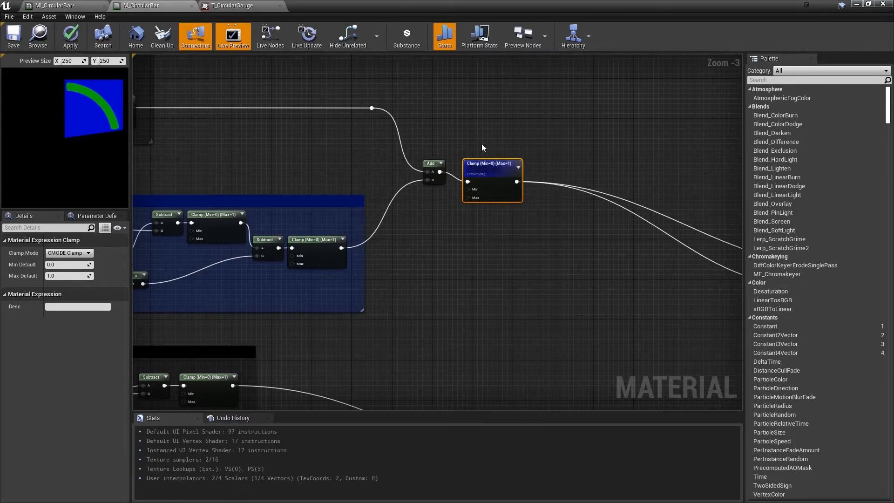
# Stop previewing the Clamp node after the Add so the preview uses the full material output
pyautogui.rightClick(482, 163)
pyautogui.click(489, 166)
pyautogui.scroll(-3, 405, 205)
pyautogui.rightClick(403, 238)
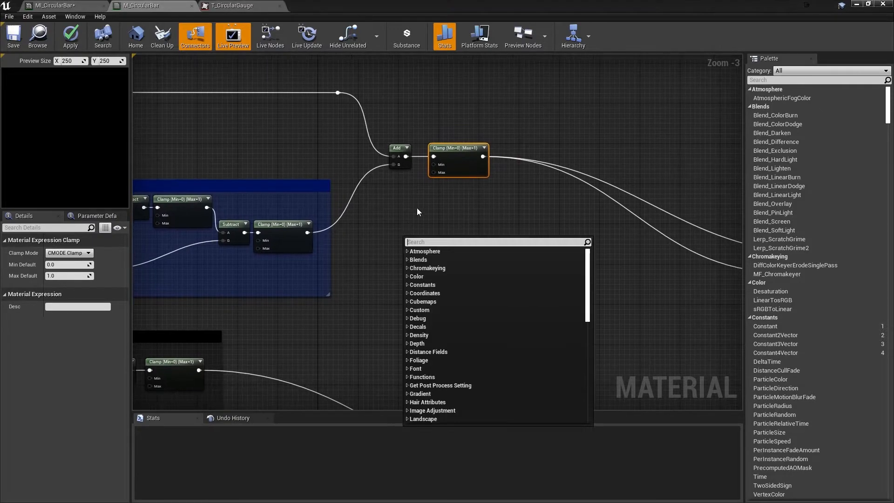
pyautogui.click(389, 249)
# Examine the "Bar Base - End cap + mask" group's nodes and their incoming connections, including Add(0,0.01) and GradientCut
pyautogui.moveTo(391, 260); pyautogui.dragTo(551, 189, button='right')
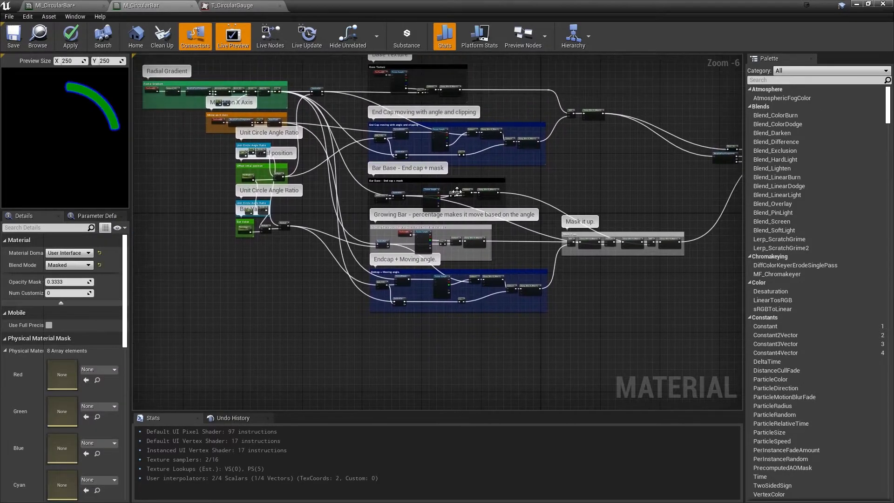
pyautogui.scroll(1, 455, 193)
pyautogui.scroll(2, 385, 187)
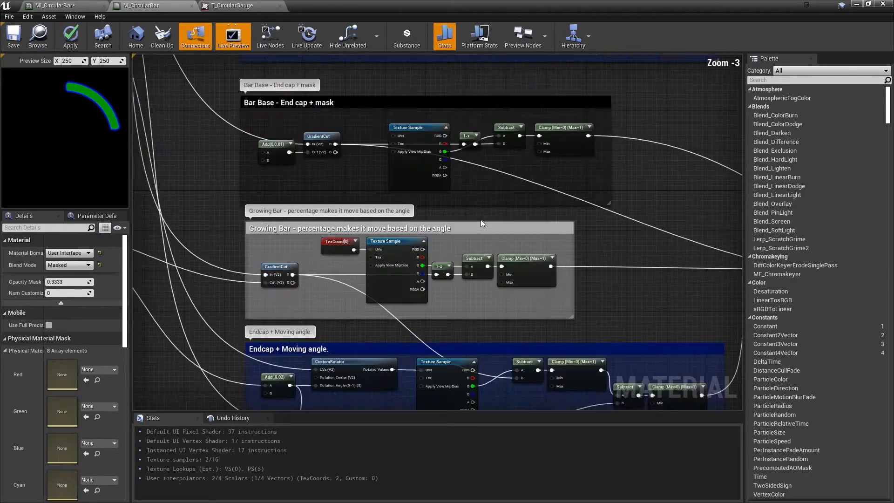
pyautogui.scroll(2, 331, 176)
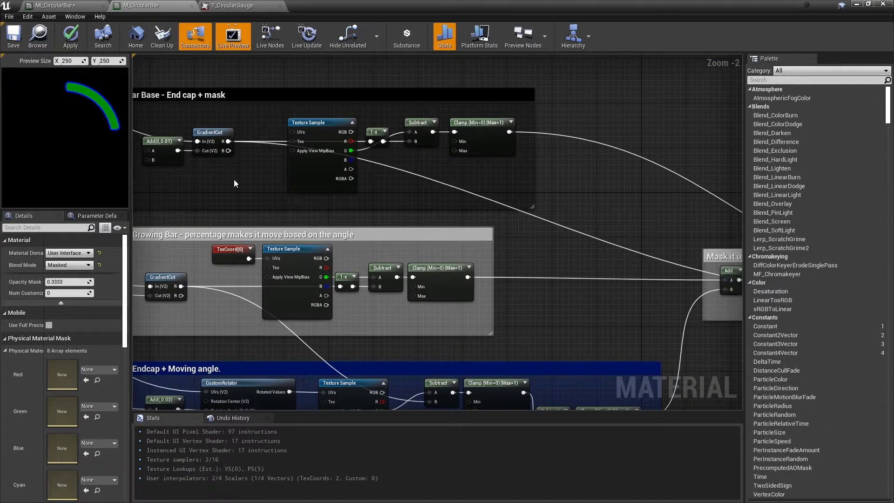
pyautogui.scroll(-1, 324, 202)
pyautogui.scroll(-2, 308, 196)
pyautogui.moveTo(307, 196); pyautogui.dragTo(408, 259, button='right')
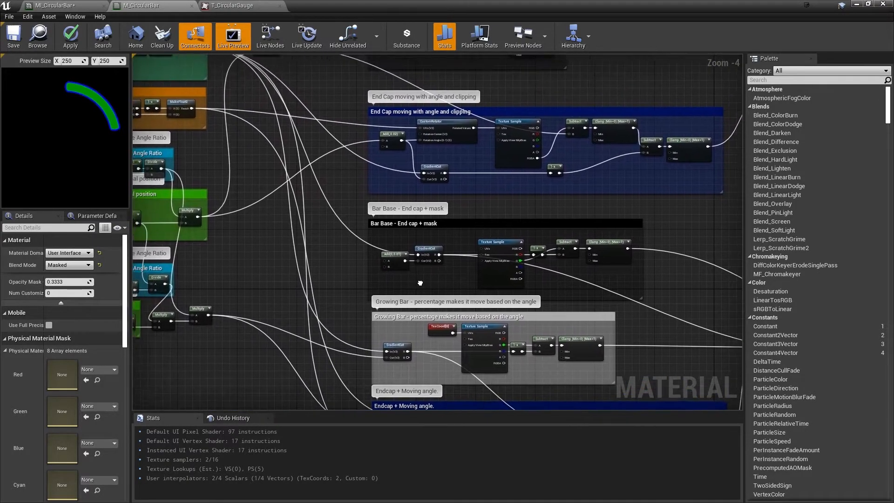
pyautogui.scroll(1, 422, 282)
pyautogui.scroll(2, 421, 282)
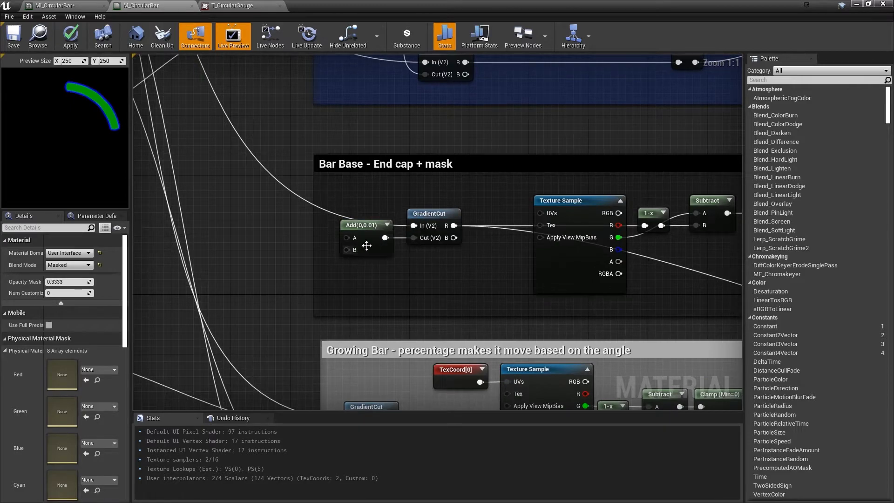
pyautogui.scroll(-1, 370, 244)
pyautogui.moveTo(369, 244); pyautogui.dragTo(377, 288, button='right')
pyautogui.moveTo(455, 308); pyautogui.dragTo(322, 275, button='right')
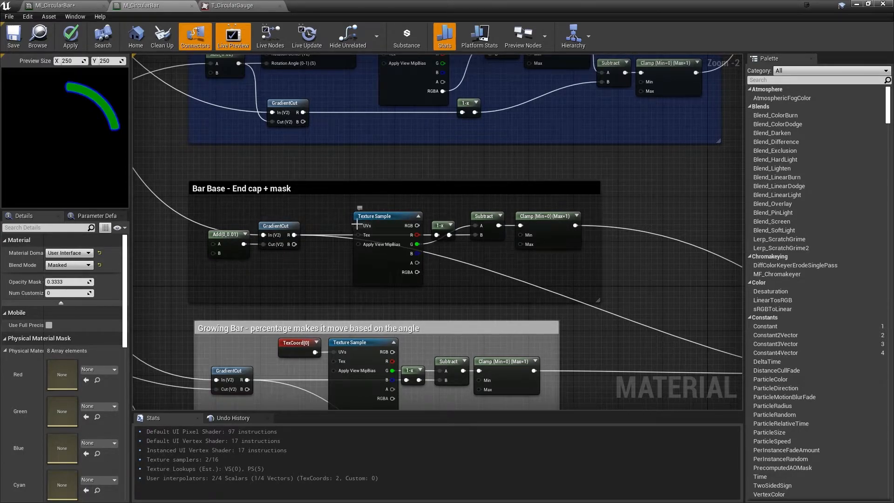
# Copy the TexCoord node into the Bar Base group, connect it to the Texture Sample's UVs input and straighten the group's connections
pyautogui.click(298, 350)
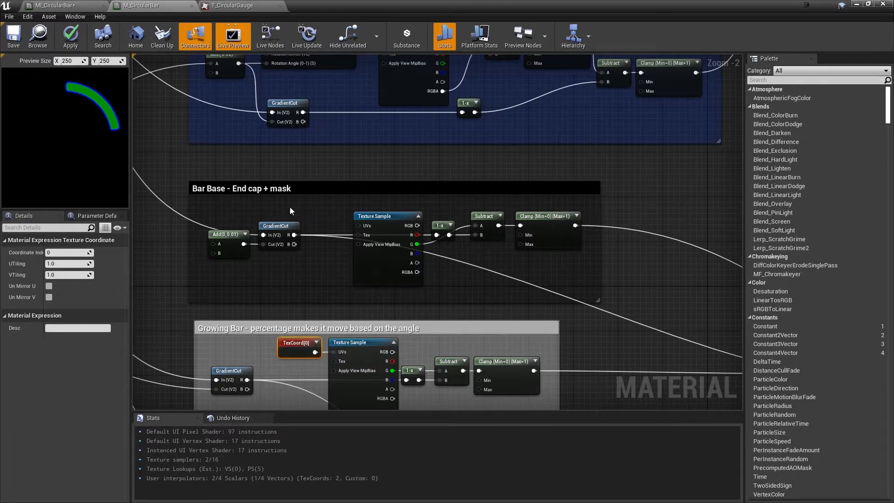
pyautogui.hotkey('ctrl', 'v')
pyautogui.moveTo(309, 208); pyautogui.dragTo(330, 218)
pyautogui.moveTo(199, 210); pyautogui.dragTo(553, 281)
pyautogui.press('q')
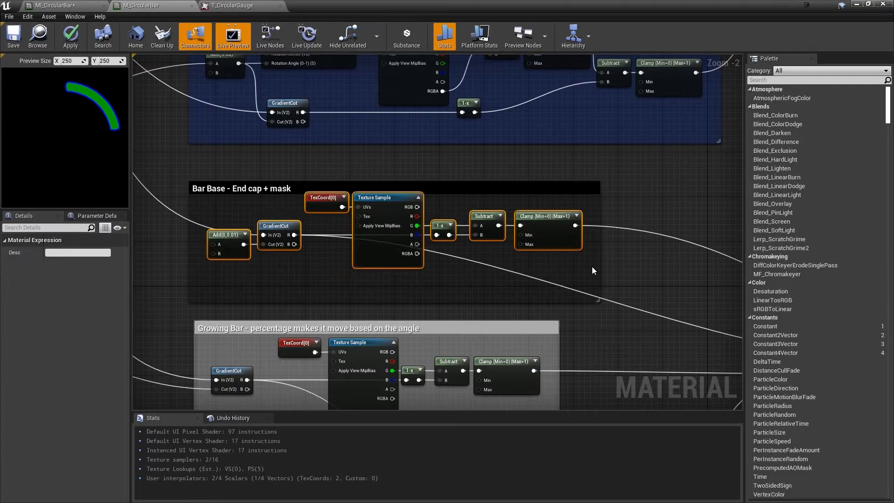
# Move the Bar Base group's TexCoord and Texture Sample nodes together slightly lower and apply the material changes
pyautogui.click(356, 294)
pyautogui.moveTo(330, 268); pyautogui.dragTo(383, 187)
pyautogui.click(328, 273)
pyautogui.moveTo(329, 273); pyautogui.dragTo(374, 205)
pyautogui.moveTo(373, 205); pyautogui.dragTo(376, 220)
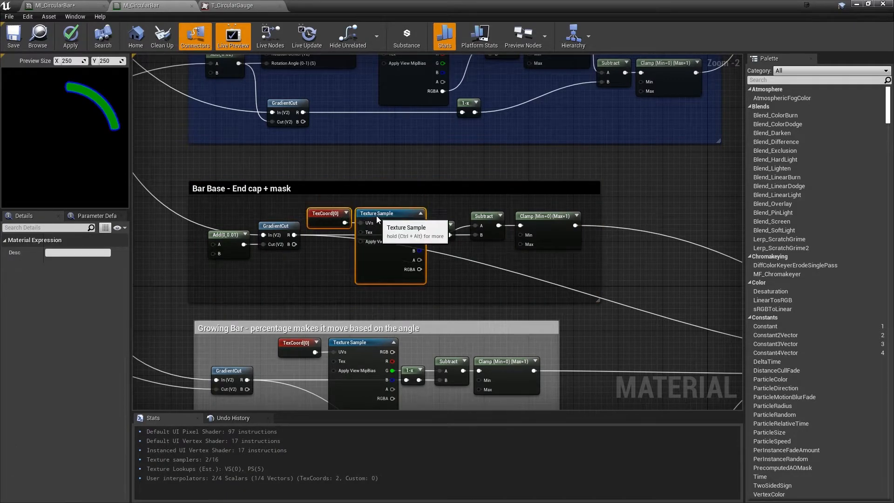
pyautogui.click(73, 38)
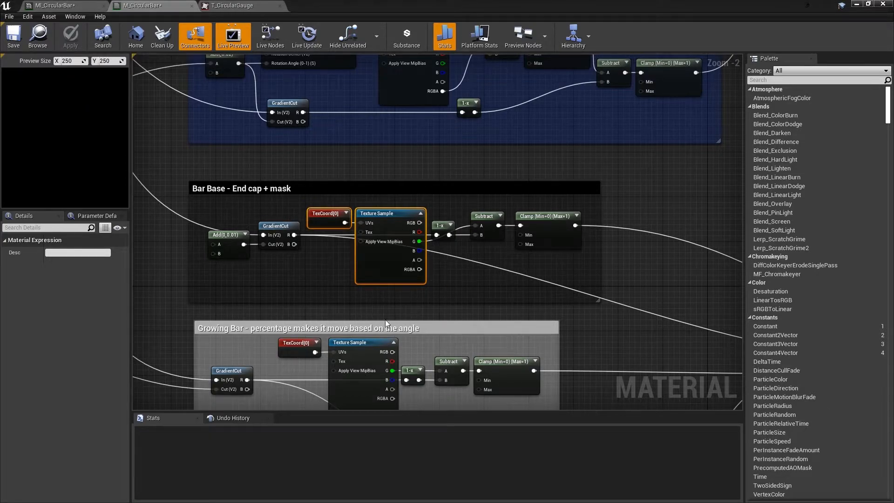
# Preview the Texture Sample node in the Bar Base group
pyautogui.click(391, 211)
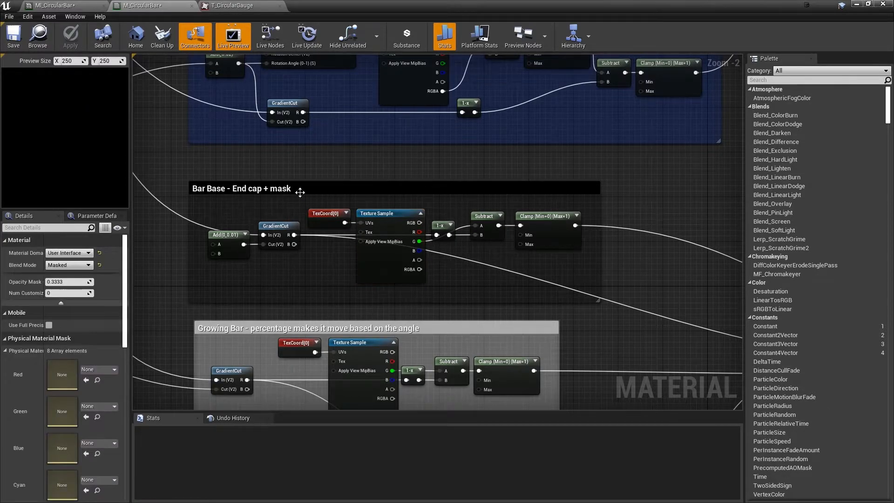
pyautogui.rightClick(392, 209)
pyautogui.click(426, 247)
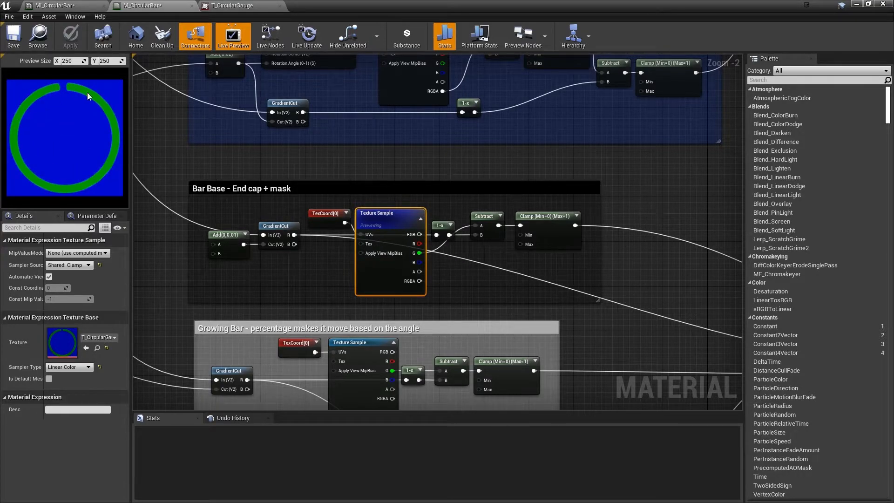
pyautogui.click(327, 279)
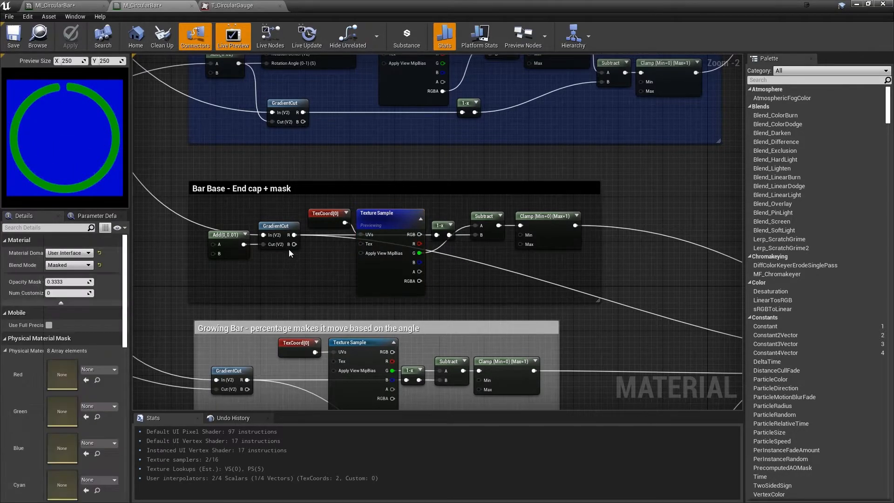
pyautogui.rightClick(478, 216)
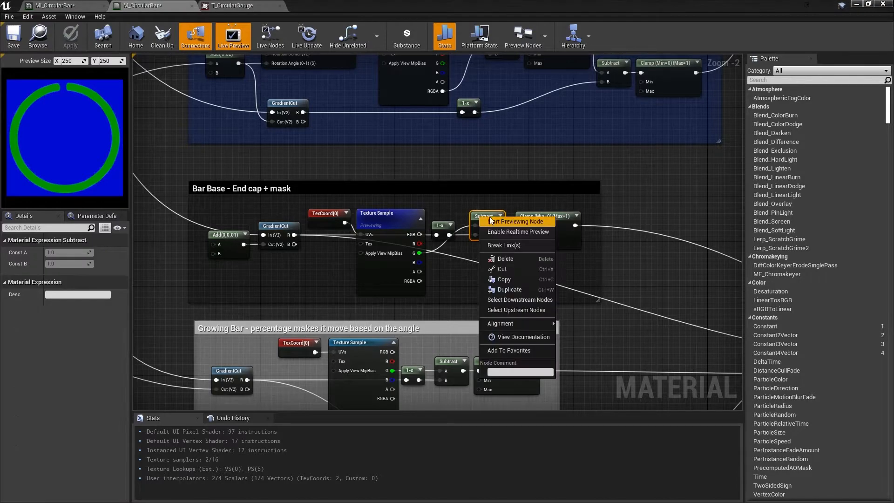
pyautogui.click(301, 307)
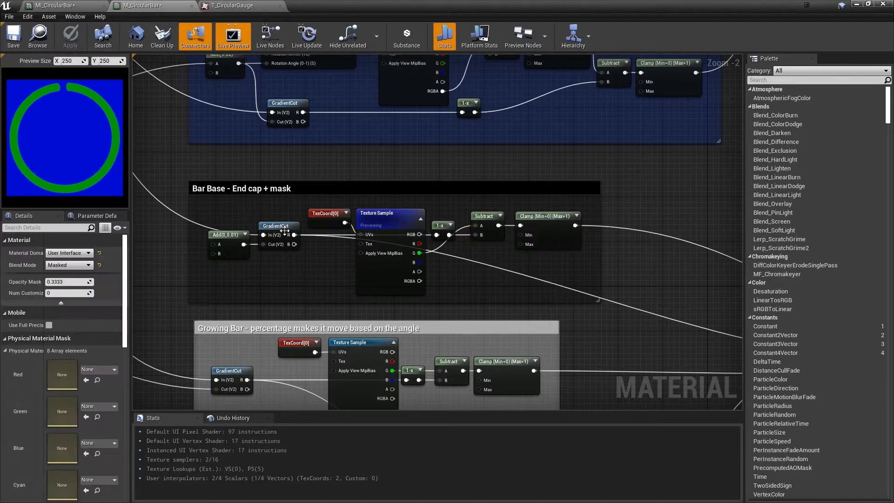
# Preview the GradientCut node in the Bar Base group
pyautogui.rightClick(282, 233)
pyautogui.click(309, 238)
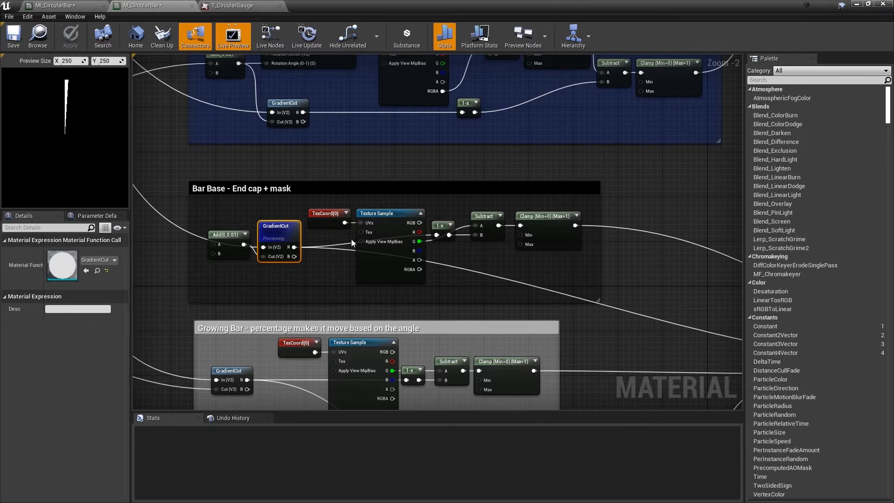
pyautogui.click(520, 268)
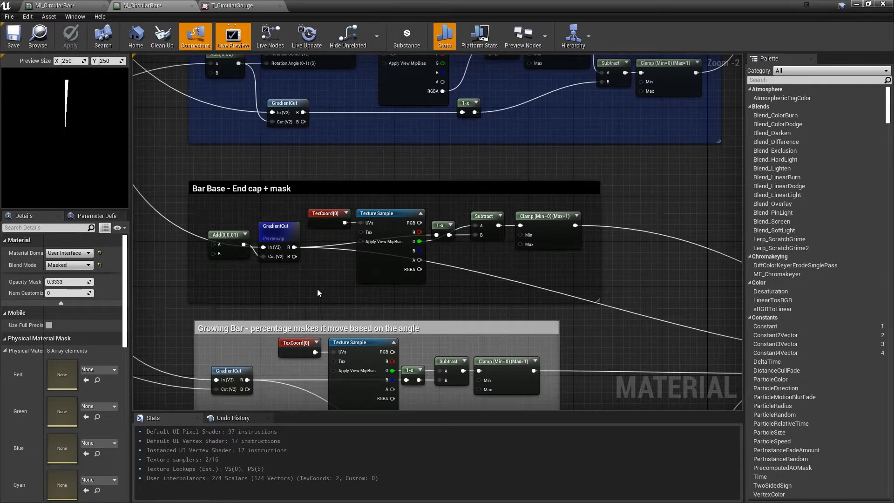
# Replace the Bar Base group's Add(0,0.01) node with a Constant of 0.01 connected to GradientCut's Cut input
pyautogui.click(225, 242)
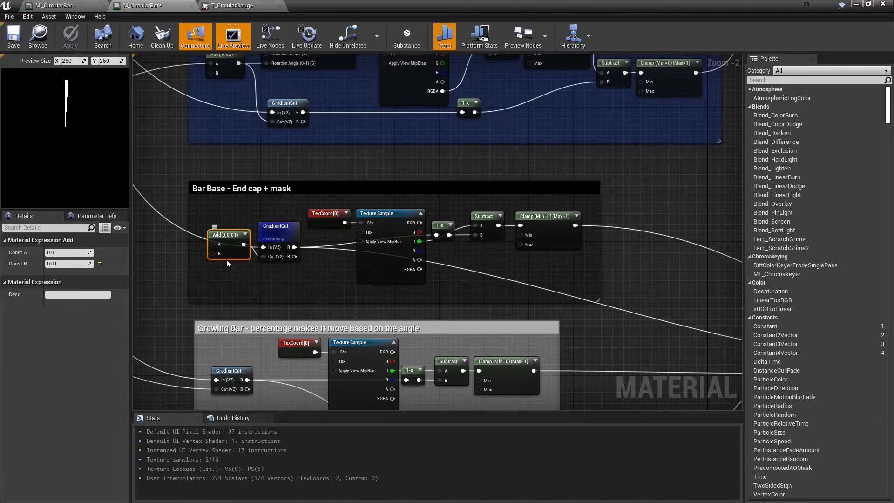
pyautogui.press('Delete')
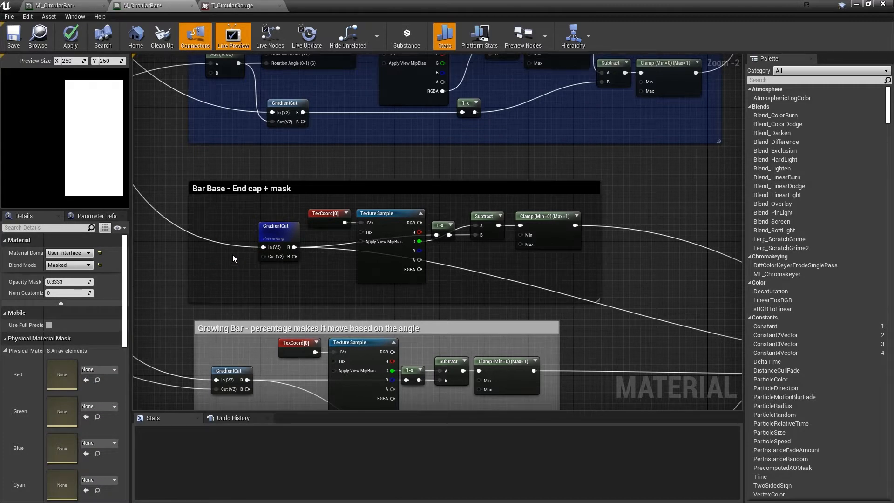
pyautogui.click(233, 254)
pyautogui.click(69, 252)
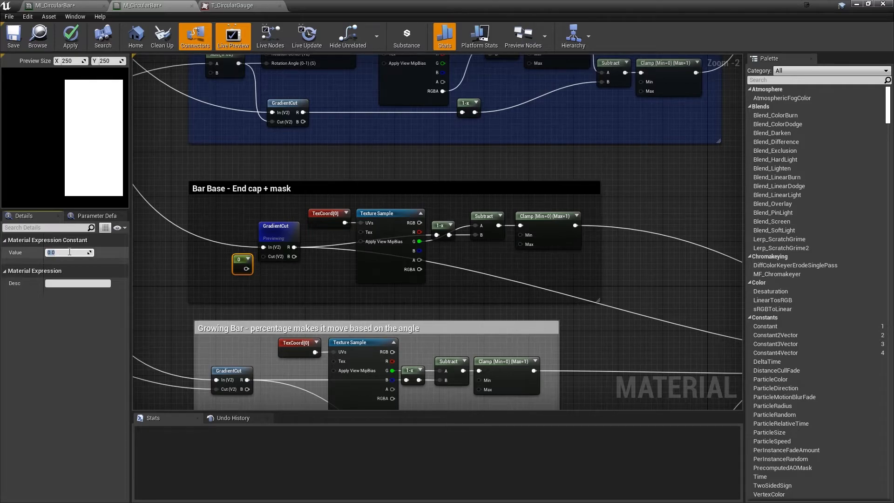
pyautogui.write('0.01')
pyautogui.press('Return')
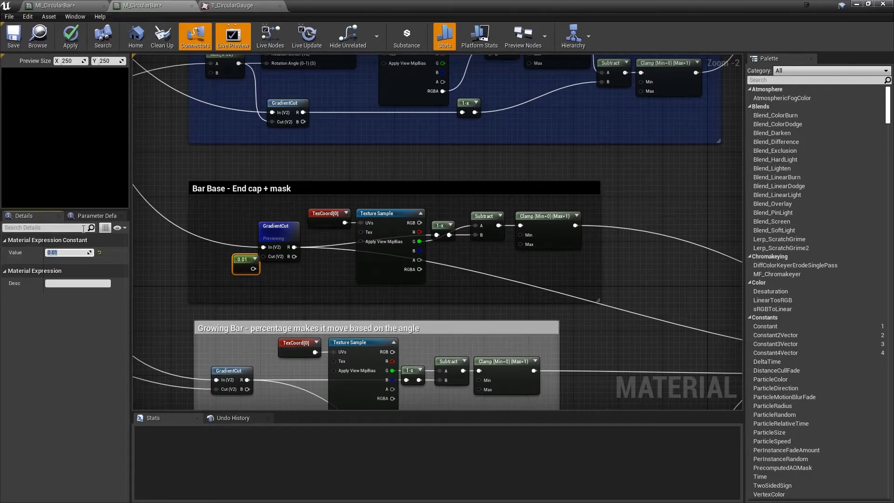
pyautogui.moveTo(249, 272); pyautogui.dragTo(262, 257)
# Straighten the connection between the 0.01 constant and GradientCut, and stop previewing GradientCut
pyautogui.moveTo(198, 209); pyautogui.dragTo(307, 267)
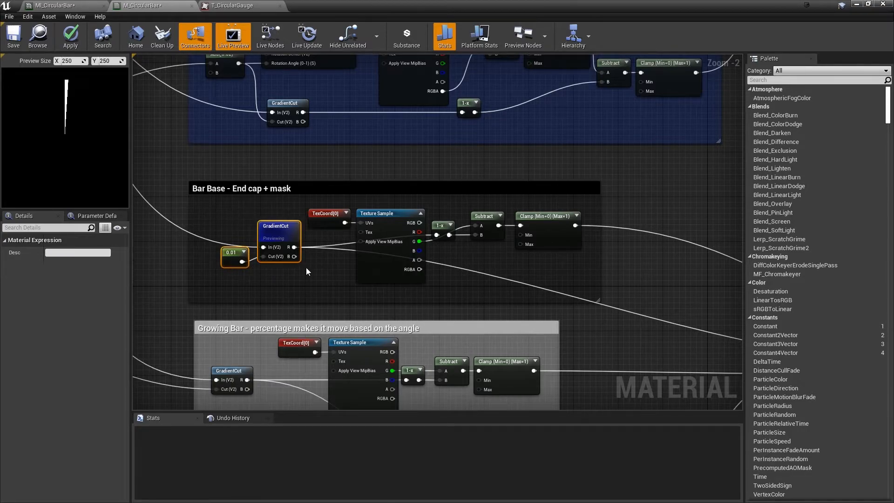
pyautogui.press('q')
pyautogui.click(293, 277)
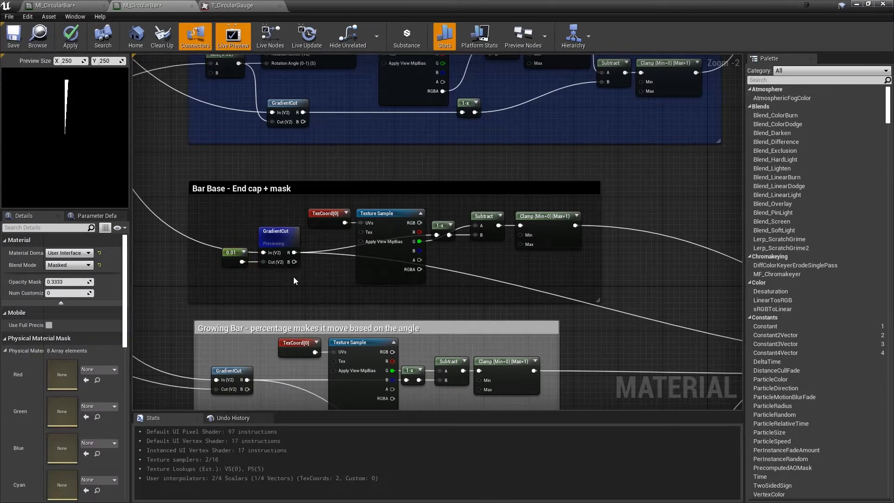
pyautogui.rightClick(285, 237)
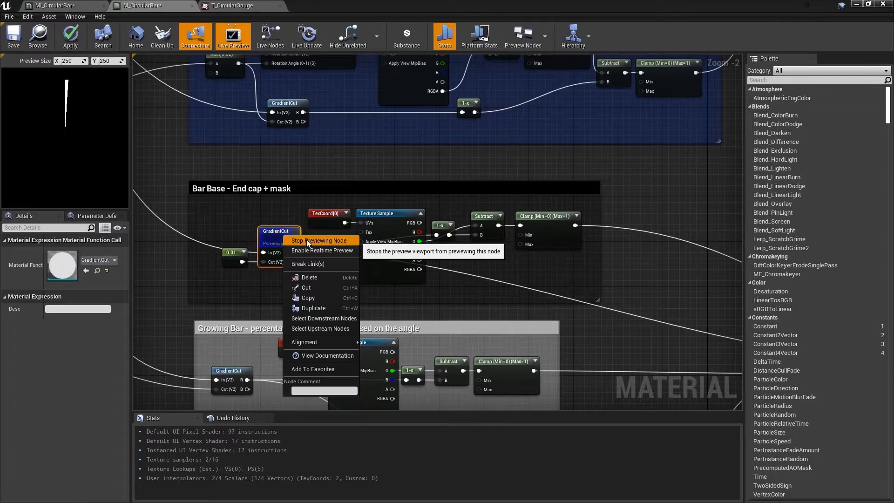
pyautogui.click(306, 239)
pyautogui.moveTo(200, 291); pyautogui.dragTo(312, 242)
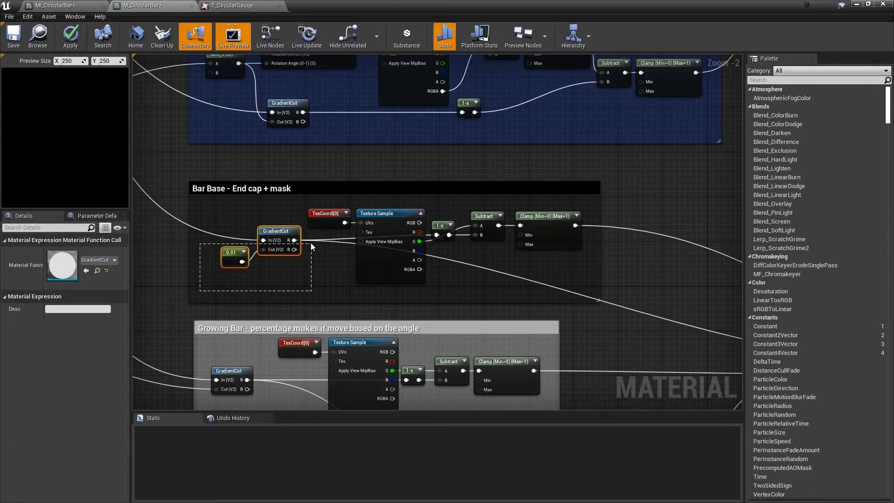
pyautogui.press('q')
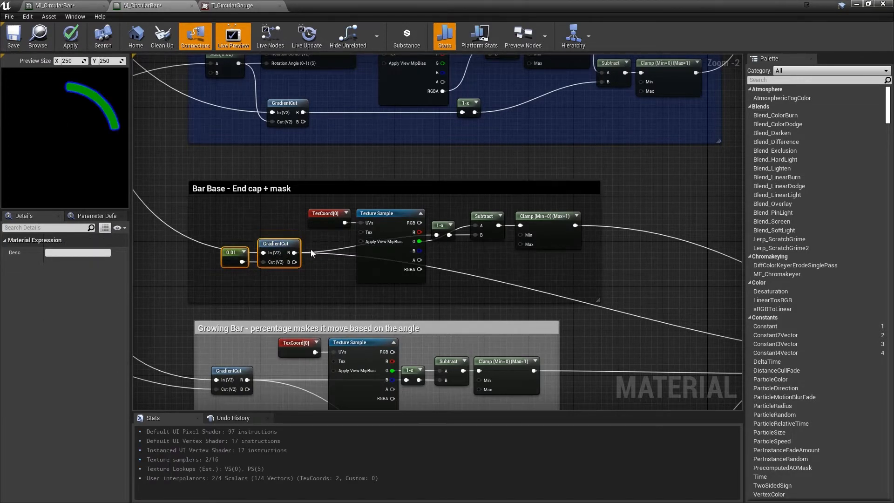
# Preview the Clamp node at the end of the Bar Base group
pyautogui.moveTo(339, 283); pyautogui.dragTo(290, 283, button='right')
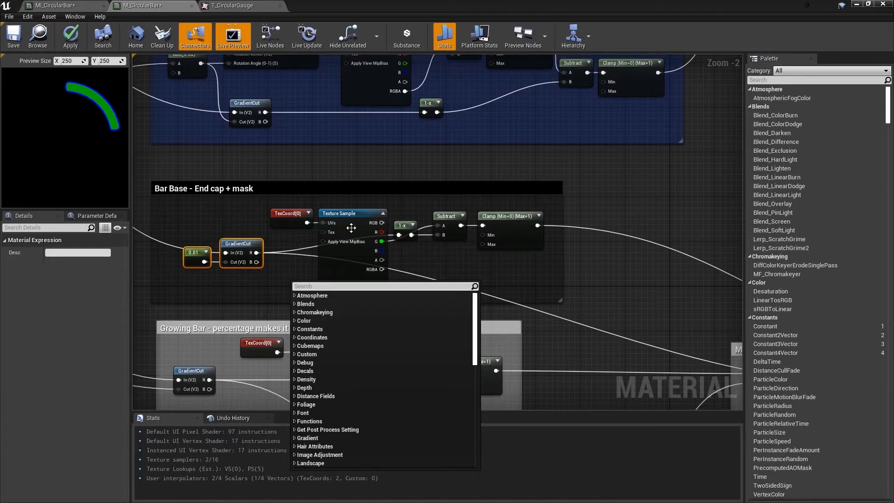
pyautogui.click(431, 262)
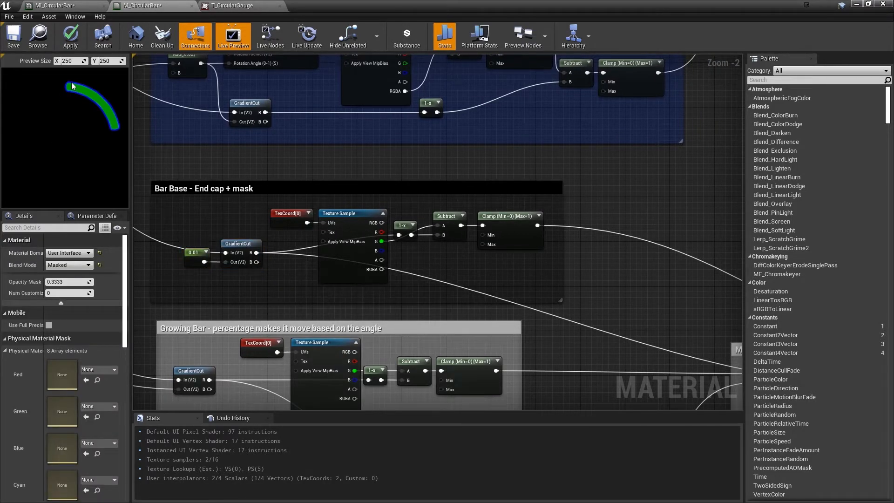
pyautogui.rightClick(505, 216)
pyautogui.click(540, 223)
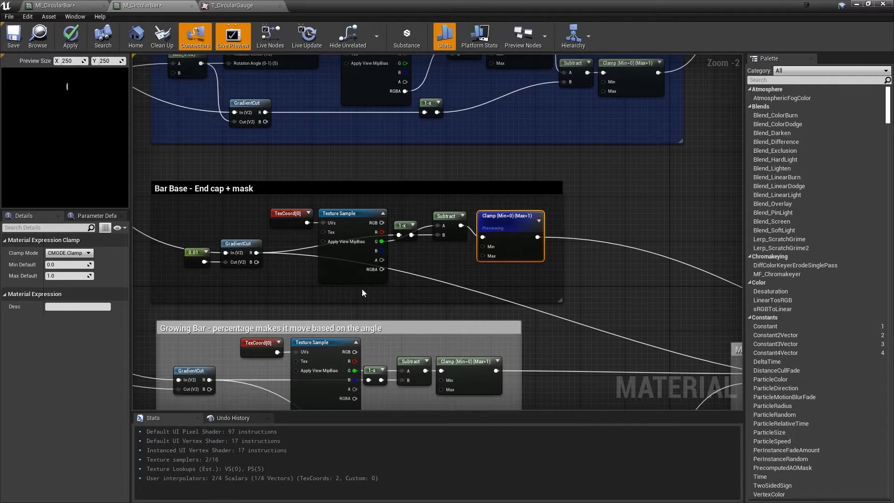
# Apply Use Current Texture to the Texture Sample node in the Growing Bar group
pyautogui.moveTo(351, 307); pyautogui.dragTo(346, 214, button='right')
pyautogui.click(326, 256)
pyautogui.rightClick(327, 255)
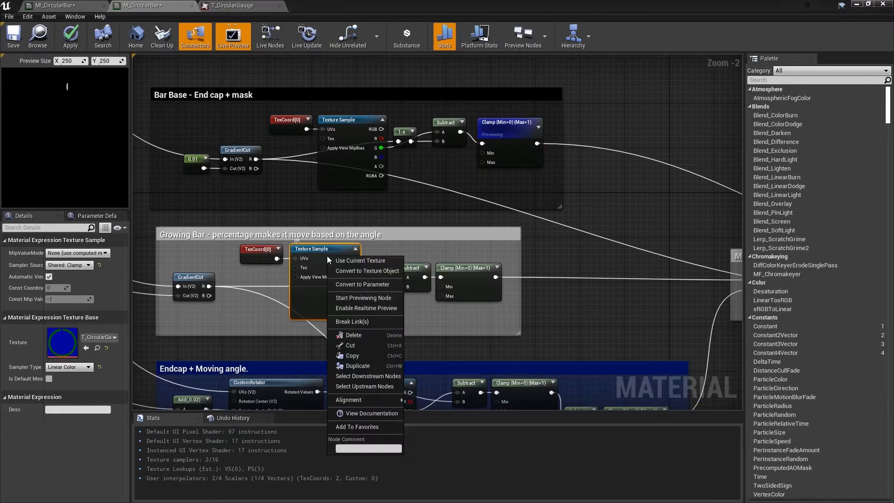
pyautogui.click(364, 263)
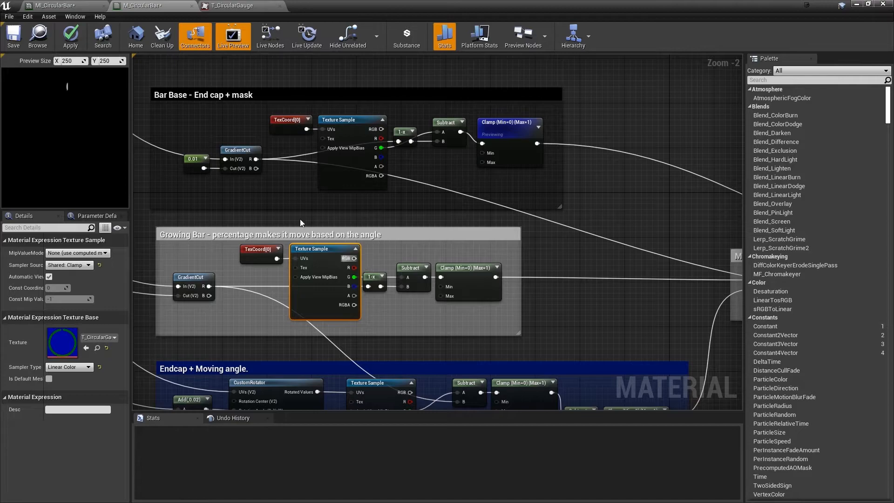
# Preview the Clamp node at the end of the Growing Bar group
pyautogui.moveTo(384, 234); pyautogui.dragTo(477, 216, button='right')
pyautogui.rightClick(476, 216)
pyautogui.click(354, 281)
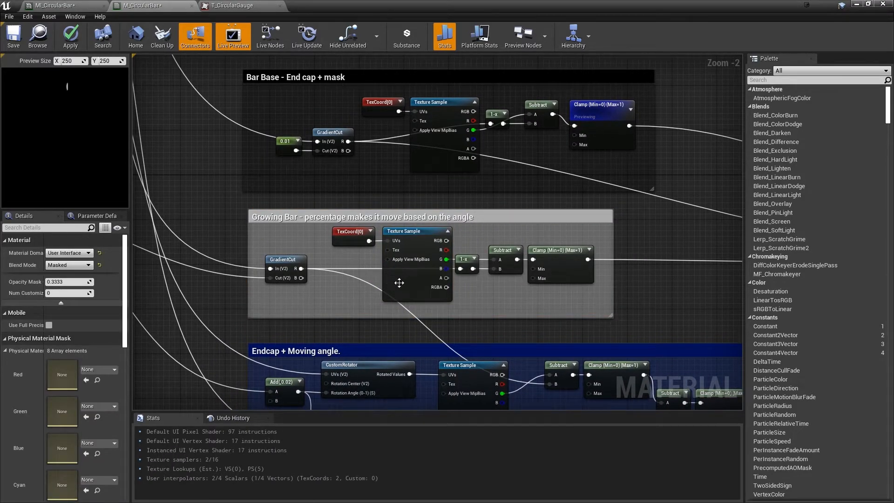
pyautogui.click(549, 249)
pyautogui.rightClick(559, 249)
pyautogui.click(582, 256)
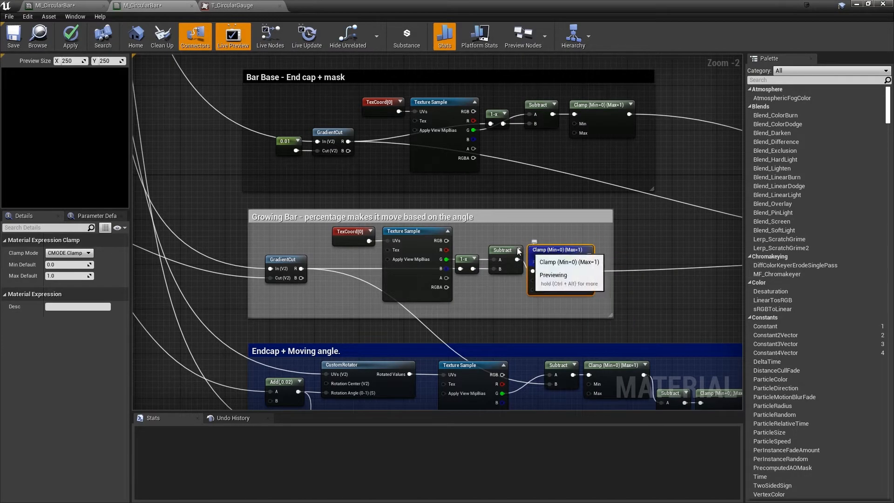
pyautogui.moveTo(623, 203); pyautogui.dragTo(576, 194, button='right')
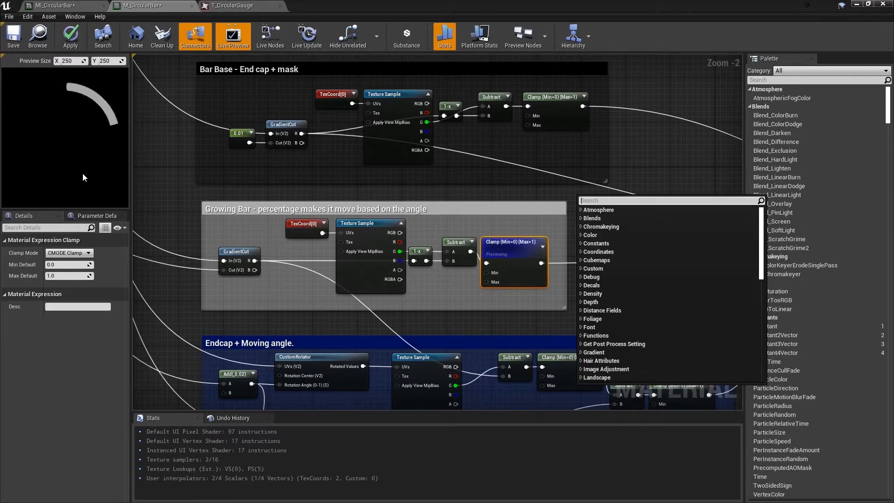
pyautogui.click(462, 316)
# Preview the first Clamp node in the "Endcap + Moving angle." group, followed by the Growing Bar group's Clamp node
pyautogui.moveTo(460, 328); pyautogui.dragTo(446, 250, button='right')
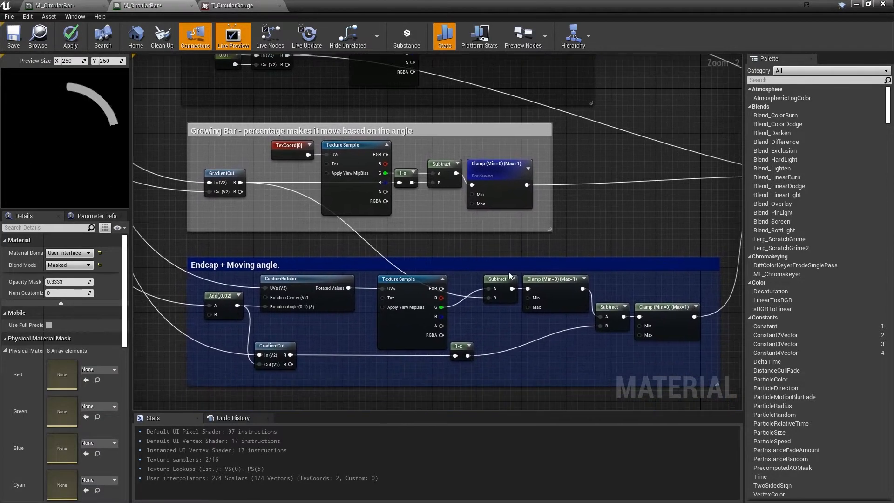
pyautogui.rightClick(549, 294)
pyautogui.click(583, 286)
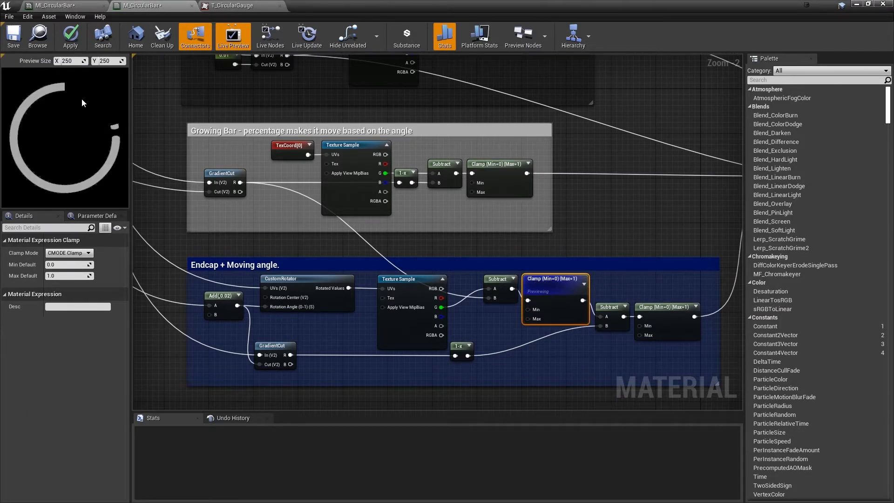
pyautogui.rightClick(505, 169)
pyautogui.click(531, 176)
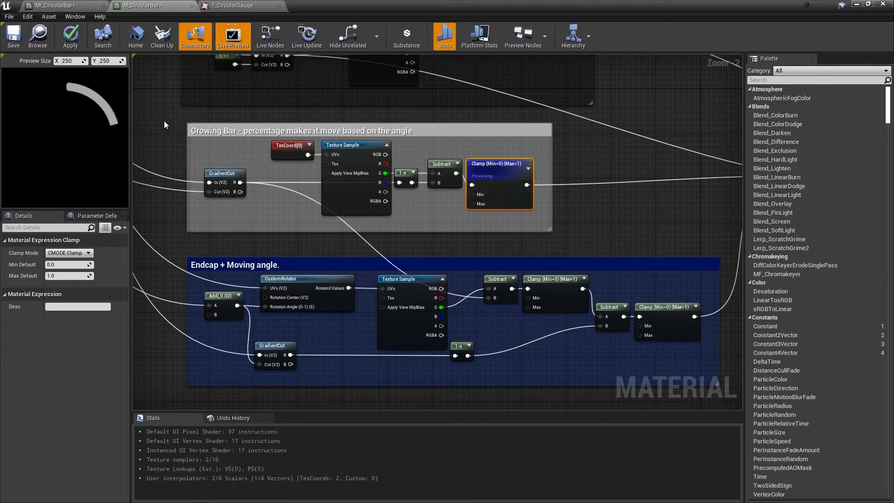
# Switch the preview back to the Bar Base group's final Clamp node
pyautogui.moveTo(562, 126); pyautogui.dragTo(513, 214, button='right')
pyautogui.rightClick(488, 110)
pyautogui.click(502, 115)
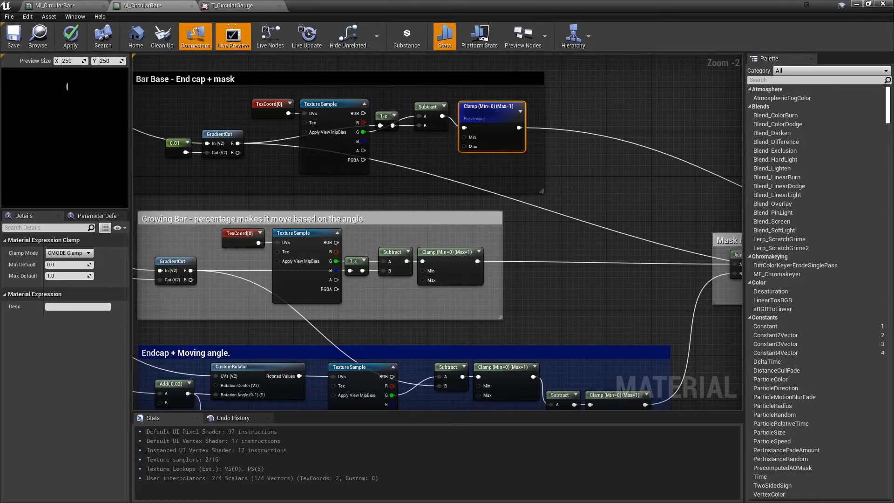
# Examine the material's node groups from Base Texture down to "Endcap + Moving angle." and how their outputs feed "Mask it up"
pyautogui.moveTo(638, 345); pyautogui.dragTo(669, 177, button='right')
pyautogui.click(289, 171)
pyautogui.moveTo(261, 166); pyautogui.dragTo(376, 291, button='right')
pyautogui.scroll(-2, 376, 291)
pyautogui.moveTo(400, 206); pyautogui.dragTo(361, 398, button='right')
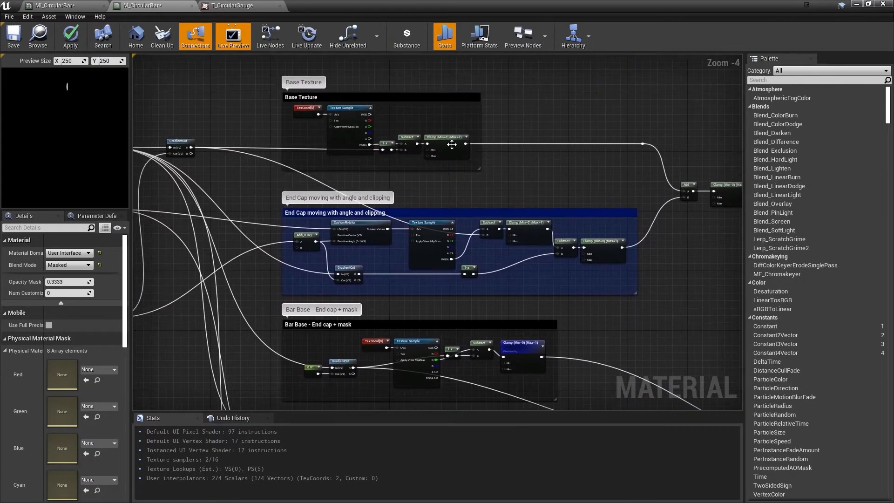
pyautogui.moveTo(497, 382); pyautogui.dragTo(441, 71, button='right')
pyautogui.moveTo(387, 237); pyautogui.dragTo(399, 306, button='right')
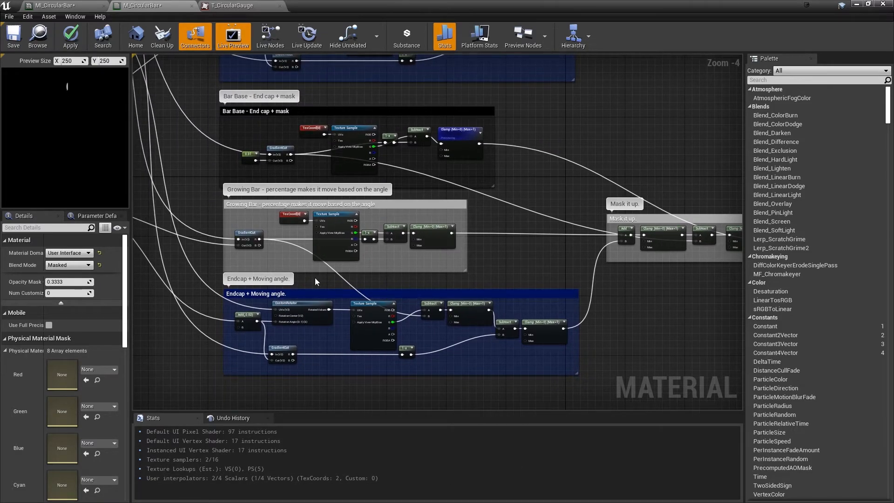
pyautogui.click(420, 228)
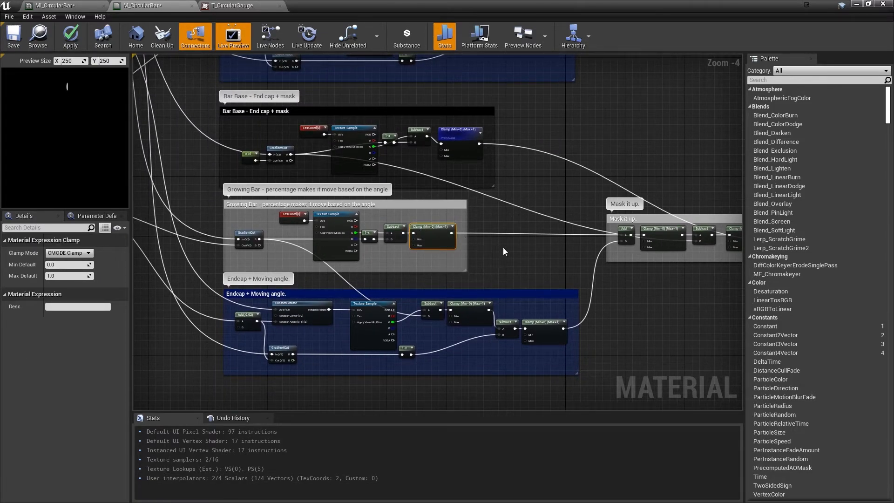
# Preview the Texture Sample node in the "Endcap + Moving angle." group
pyautogui.moveTo(502, 250); pyautogui.dragTo(420, 231, button='right')
pyautogui.moveTo(493, 237); pyautogui.dragTo(428, 225, button='right')
pyautogui.moveTo(285, 223); pyautogui.dragTo(404, 227, button='right')
pyautogui.scroll(3, 384, 232)
pyautogui.moveTo(371, 289); pyautogui.dragTo(476, 144, button='right')
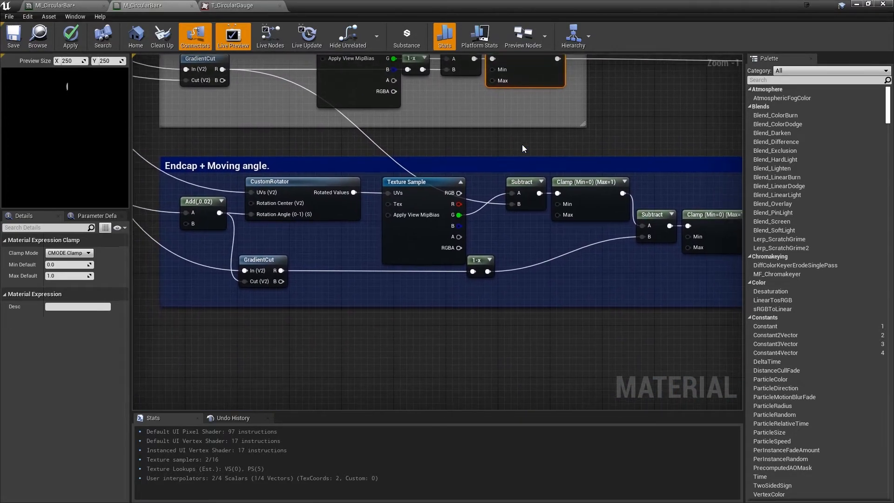
pyautogui.rightClick(428, 183)
pyautogui.press('Escape')
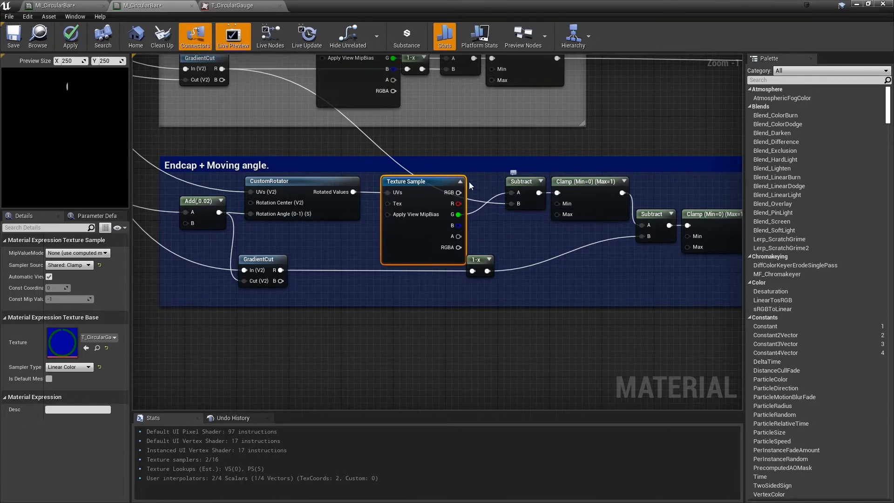
pyautogui.rightClick(420, 182)
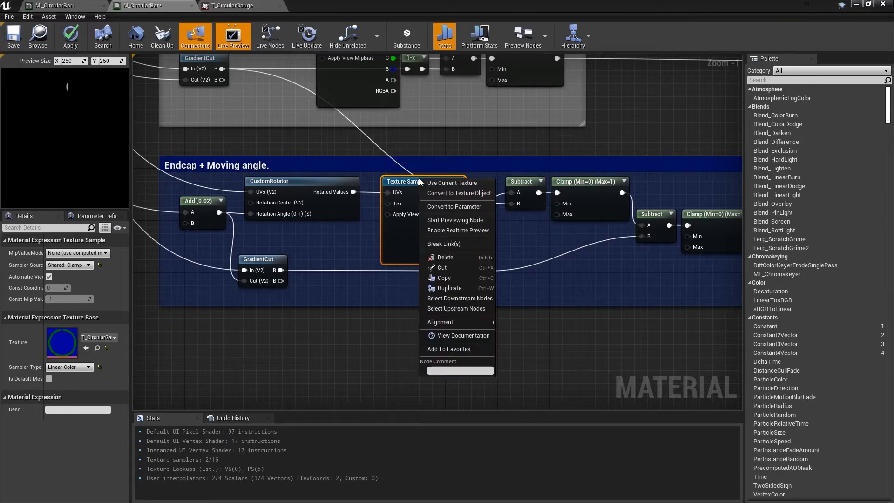
pyautogui.click(455, 221)
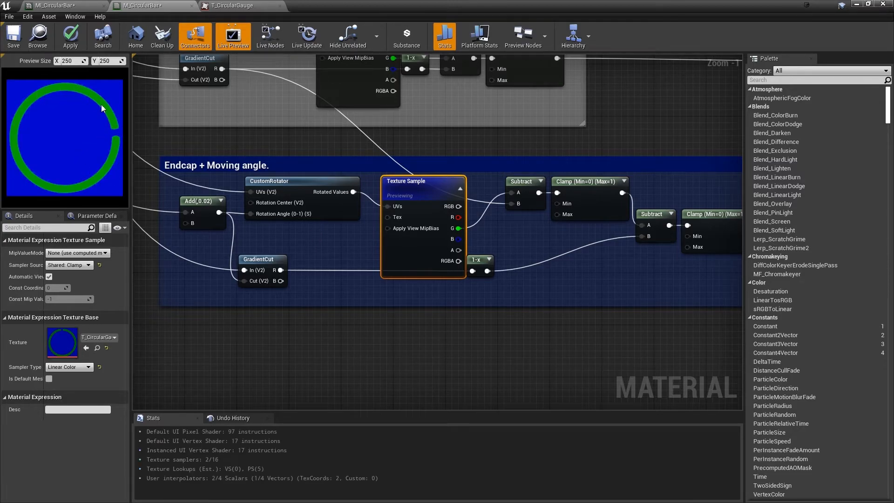
# Preview the first Clamp node in the "Endcap + Moving angle." group, right after the upper Subtract node
pyautogui.moveTo(518, 254); pyautogui.dragTo(427, 248, button='right')
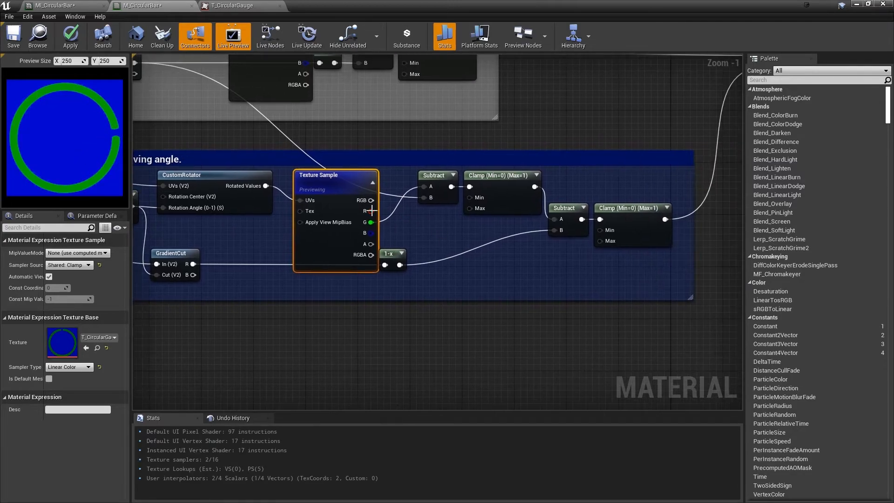
pyautogui.rightClick(487, 179)
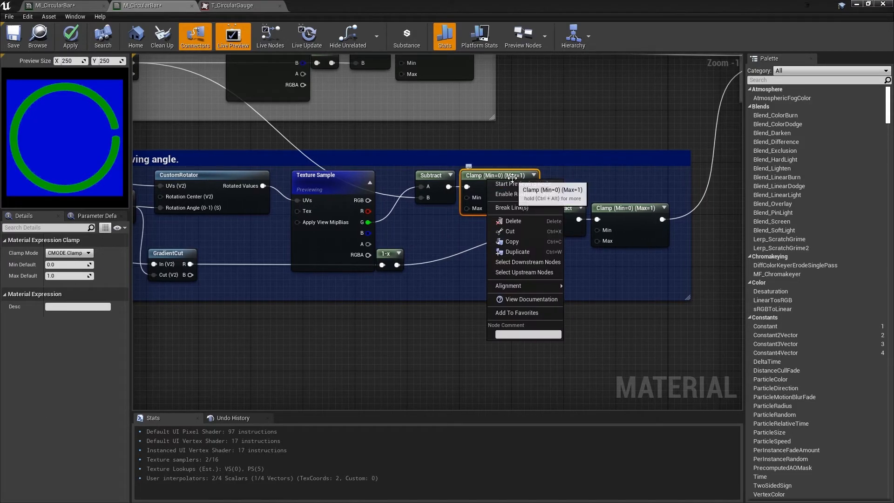
pyautogui.rightClick(487, 172)
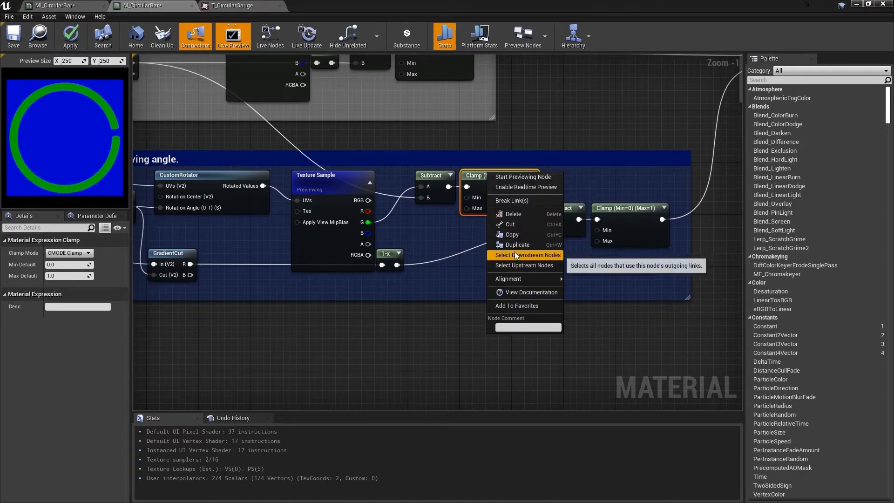
pyautogui.click(436, 267)
pyautogui.moveTo(495, 179); pyautogui.dragTo(490, 175, button='right')
pyautogui.rightClick(490, 175)
pyautogui.click(504, 182)
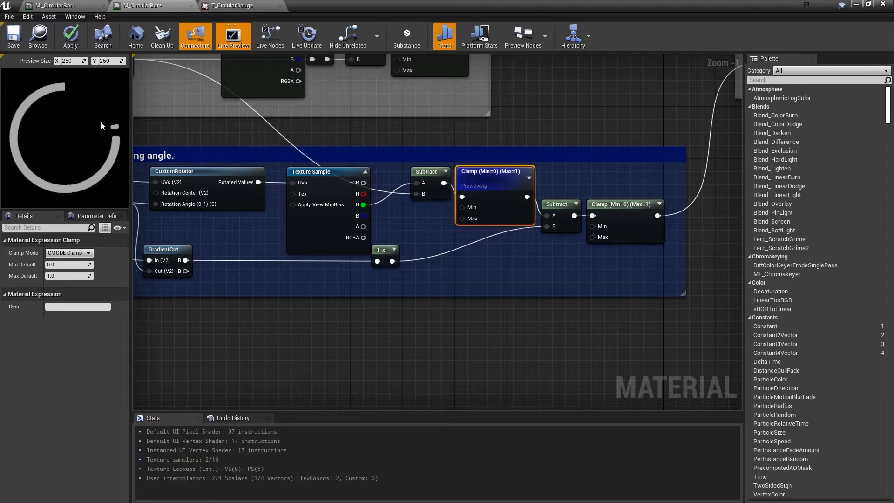
# Preview the GradientCut node in the "Endcap + Moving angle." group
pyautogui.click(638, 268)
pyautogui.moveTo(259, 292); pyautogui.dragTo(313, 286, button='right')
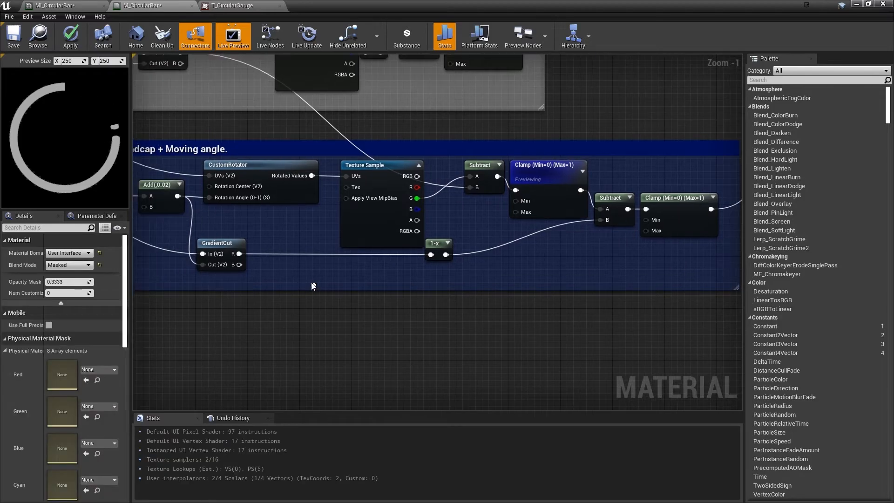
pyautogui.rightClick(215, 241)
pyautogui.click(236, 250)
pyautogui.moveTo(179, 228); pyautogui.dragTo(360, 240, button='right')
pyautogui.click(437, 230)
pyautogui.moveTo(436, 230); pyautogui.dragTo(368, 237, button='right')
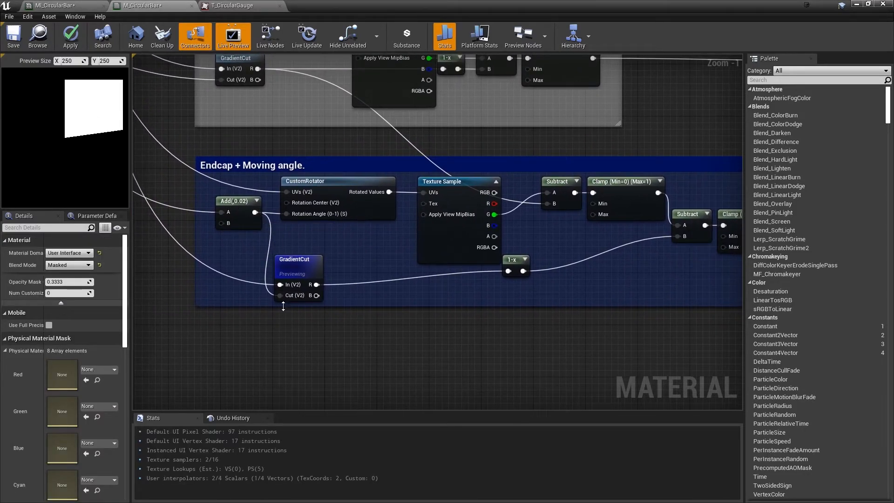
# Preview the final Clamp node of the "Endcap + Moving angle." group
pyautogui.moveTo(328, 267); pyautogui.dragTo(115, 249, button='right')
pyautogui.rightClick(206, 240)
pyautogui.rightClick(536, 195)
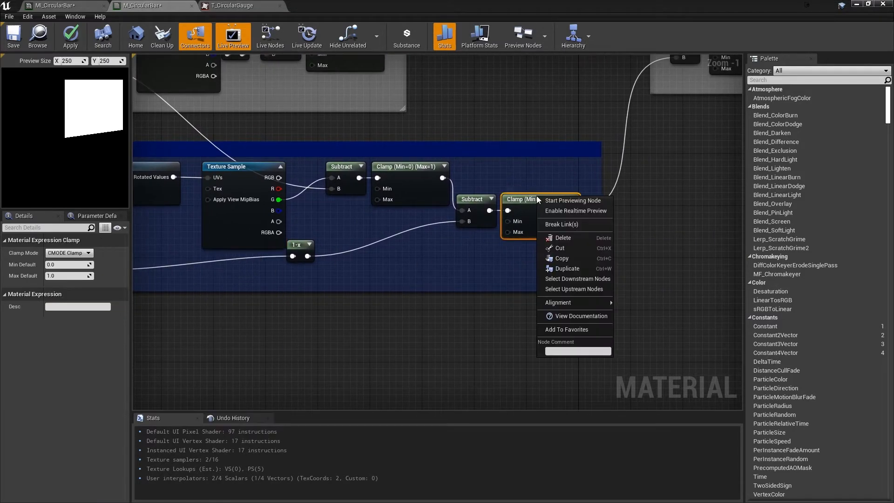
pyautogui.click(557, 201)
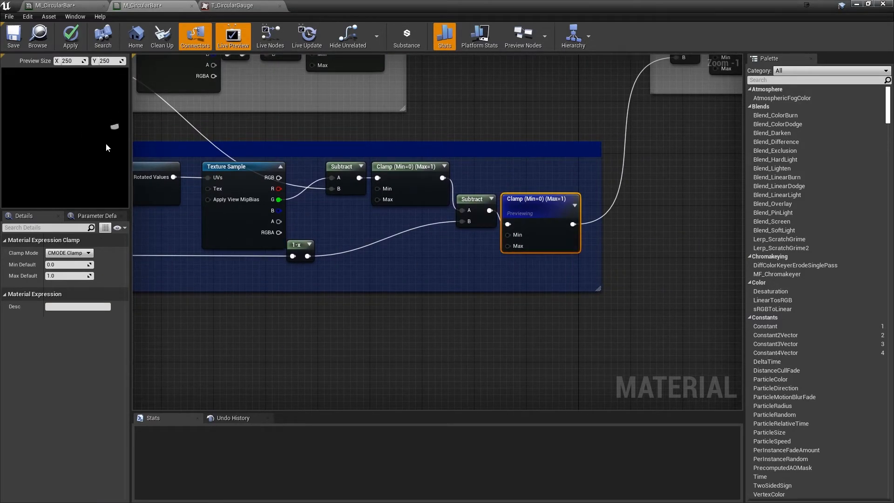
# Switch the preview to the Clamp node that ends the Growing Bar group
pyautogui.moveTo(482, 119); pyautogui.dragTo(458, 209, button='right')
pyautogui.click(331, 130)
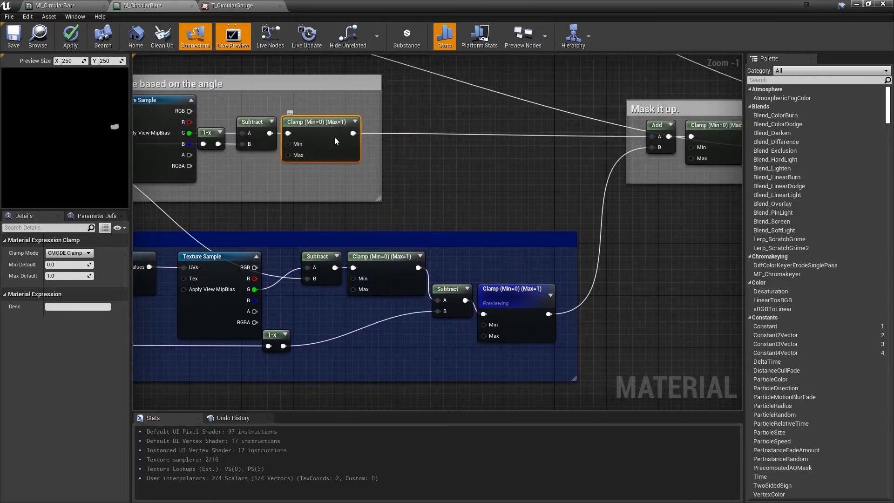
pyautogui.rightClick(334, 137)
pyautogui.click(371, 143)
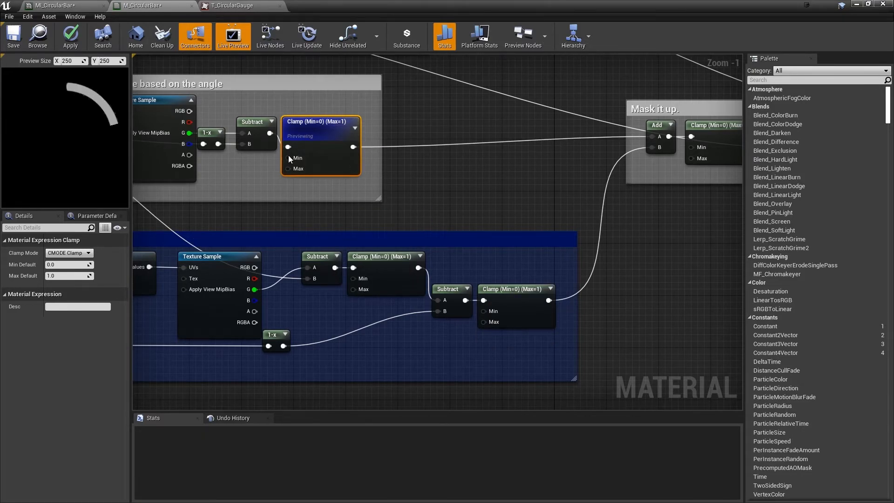
# Preview the first Clamp node in the "Mask it up" group, followed by that group's Subtract node
pyautogui.moveTo(562, 198); pyautogui.dragTo(526, 208, button='right')
pyautogui.rightClick(591, 154)
pyautogui.click(615, 161)
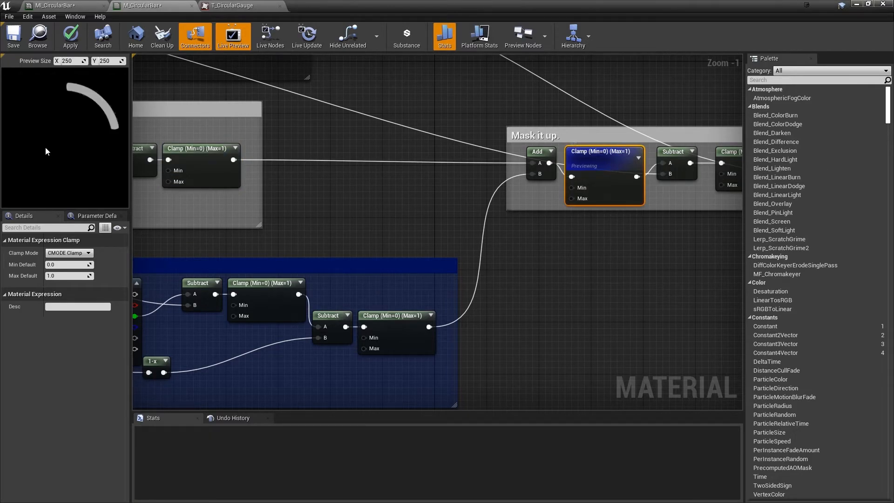
pyautogui.moveTo(438, 143); pyautogui.dragTo(225, 208, button='right')
pyautogui.scroll(-1, 465, 204)
pyautogui.rightClick(463, 222)
pyautogui.click(475, 217)
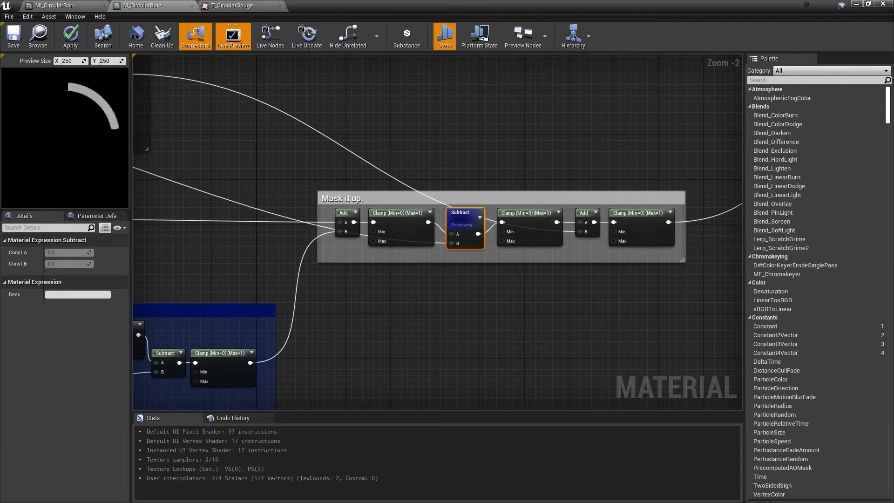
# Preview the last Clamp node in the "Mask it up" group
pyautogui.moveTo(512, 177); pyautogui.dragTo(394, 163, button='right')
pyautogui.click(406, 200)
pyautogui.rightClick(415, 197)
pyautogui.click(449, 162)
pyautogui.click(515, 199)
pyautogui.rightClick(515, 199)
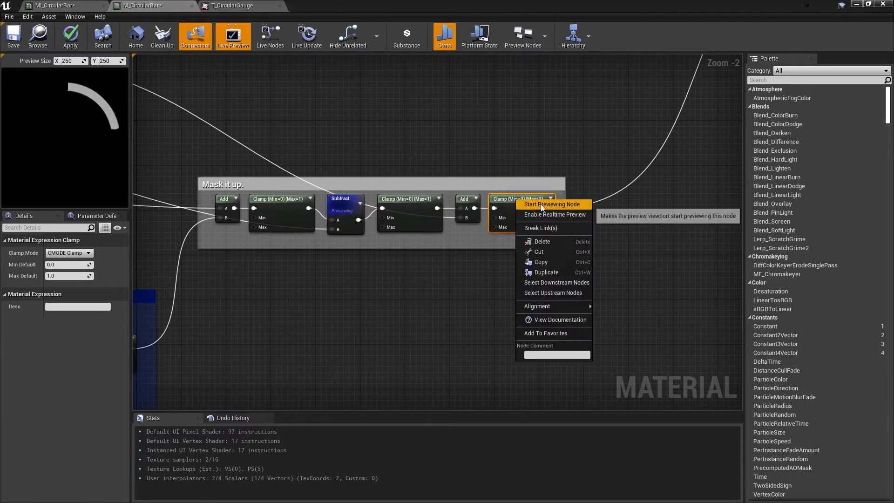
pyautogui.click(540, 203)
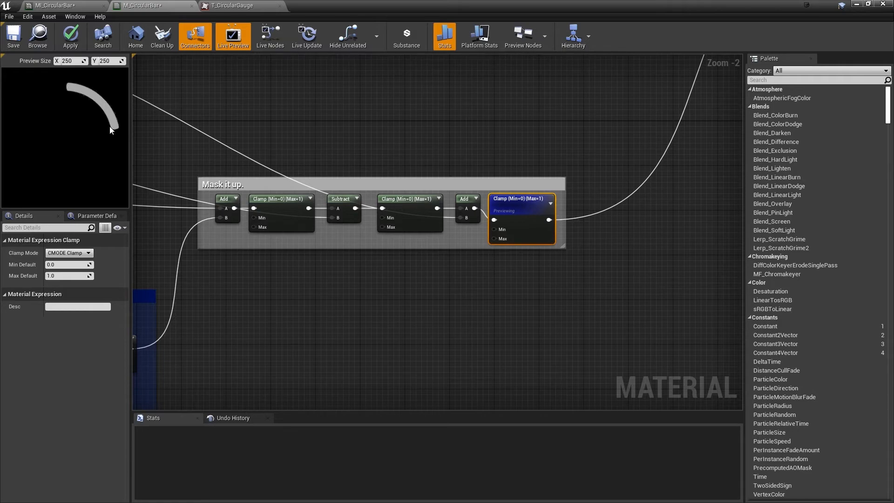
# Preview the Clamp node after the Add that combines the Base Texture and "End Cap moving with angle and clipping" groups
pyautogui.moveTo(635, 151); pyautogui.dragTo(448, 300, button='right')
pyautogui.scroll(-3, 451, 292)
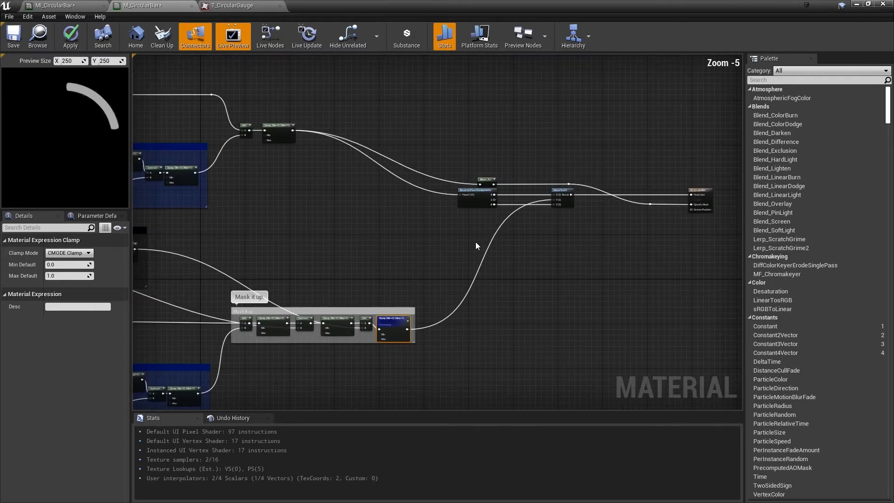
pyautogui.scroll(2, 493, 225)
pyautogui.moveTo(495, 225); pyautogui.dragTo(373, 260, button='right')
pyautogui.moveTo(303, 272); pyautogui.dragTo(595, 347, button='right')
pyautogui.moveTo(269, 242); pyautogui.dragTo(492, 269, button='right')
pyautogui.moveTo(573, 254); pyautogui.dragTo(504, 197, button='right')
pyautogui.rightClick(436, 142)
pyautogui.click(470, 143)
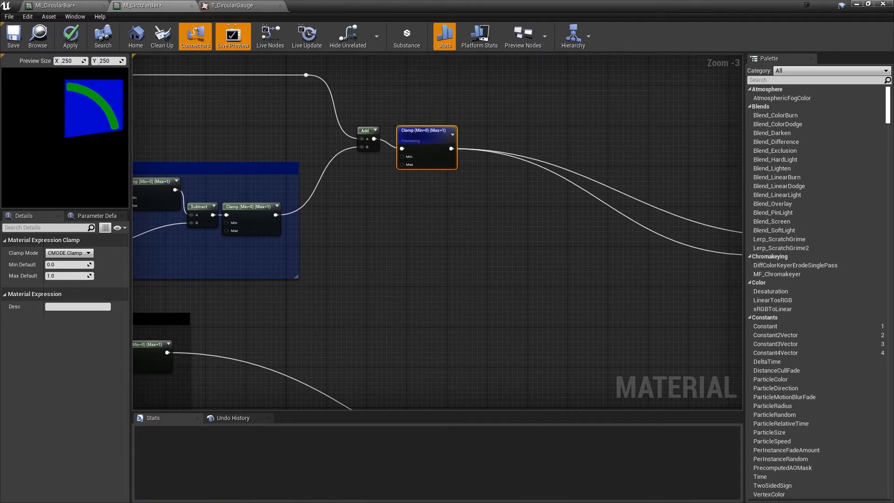
# Examine how the combined bar and "Mask it up" feed MakeFloat3, the alpha mask and the M_CircularBar output node
pyautogui.moveTo(499, 206); pyautogui.dragTo(311, 155, button='right')
pyautogui.moveTo(576, 188); pyautogui.dragTo(443, 182, button='right')
pyautogui.moveTo(413, 148); pyautogui.dragTo(451, 170, button='right')
pyautogui.rightClick(451, 169)
pyautogui.click(411, 153)
pyautogui.moveTo(531, 201); pyautogui.dragTo(446, 158, button='right')
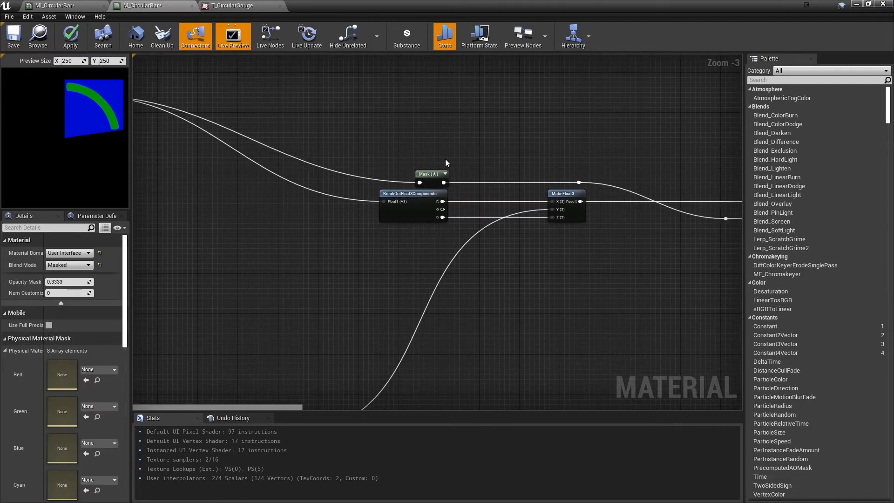
pyautogui.scroll(2, 446, 158)
pyautogui.moveTo(473, 221); pyautogui.dragTo(373, 211, button='right')
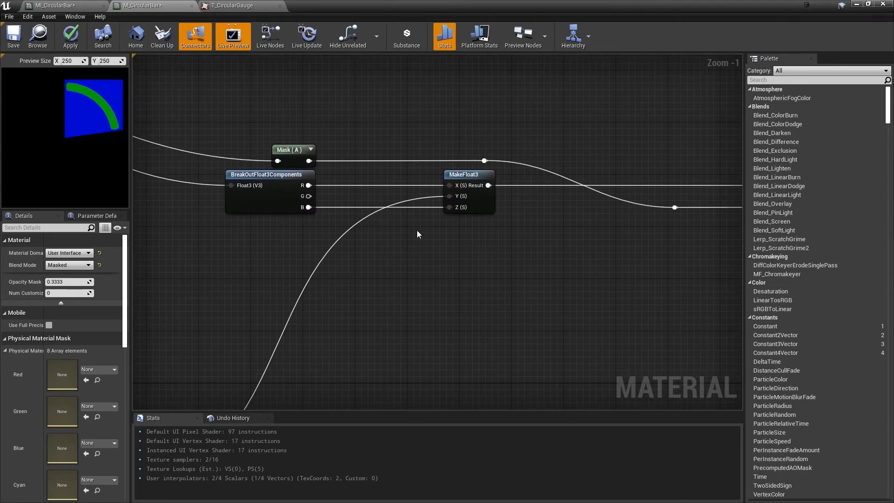
pyautogui.scroll(-2, 462, 208)
pyautogui.moveTo(423, 321); pyautogui.dragTo(490, 163, button='right')
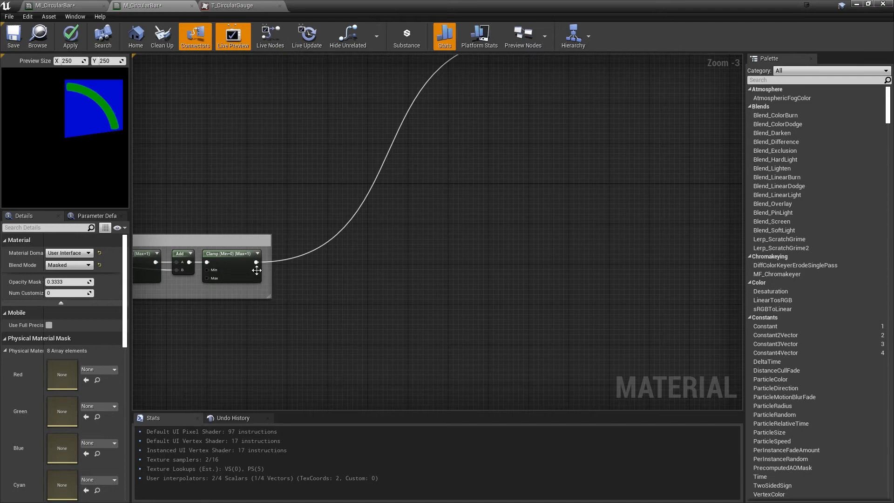
pyautogui.moveTo(448, 193); pyautogui.dragTo(348, 356, button='right')
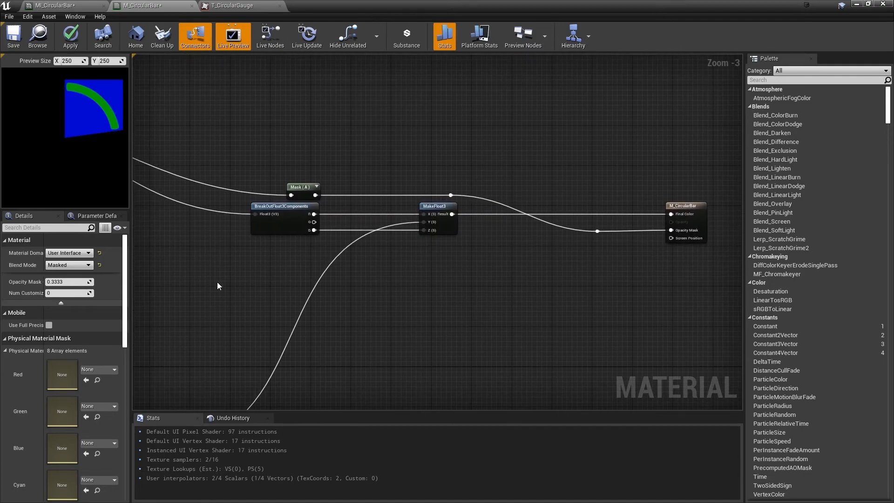
# Trace the Growing Bar and "Endcap + Moving angle." inputs back to the Bar Value and Unit Circle Angle Ratio groups
pyautogui.moveTo(139, 236); pyautogui.dragTo(568, 231, button='right')
pyautogui.moveTo(363, 321); pyautogui.dragTo(410, 46, button='right')
pyautogui.scroll(-1, 431, 75)
pyautogui.moveTo(329, 186); pyautogui.dragTo(507, 195, button='right')
pyautogui.moveTo(452, 175); pyautogui.dragTo(610, 207, button='right')
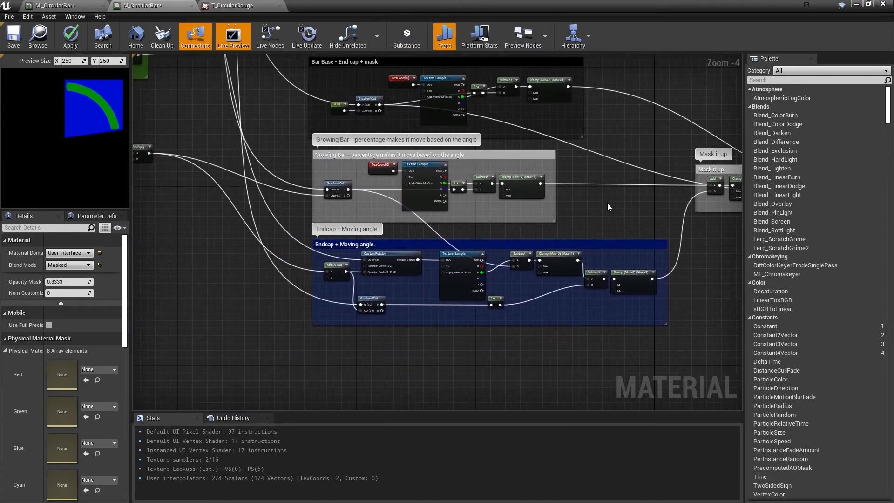
pyautogui.moveTo(412, 174); pyautogui.dragTo(455, 196, button='right')
pyautogui.moveTo(375, 174); pyautogui.dragTo(444, 219, button='right')
pyautogui.scroll(2, 430, 264)
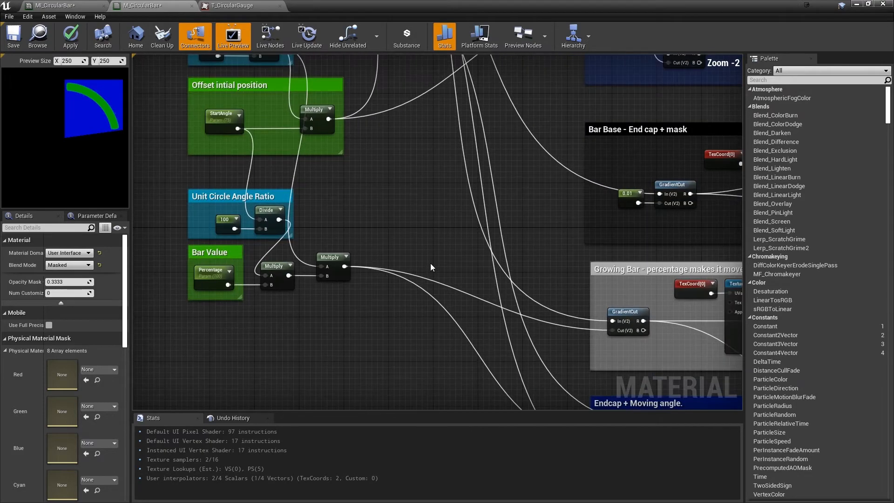
pyautogui.scroll(1, 381, 258)
pyautogui.moveTo(381, 259); pyautogui.dragTo(436, 237, button='right')
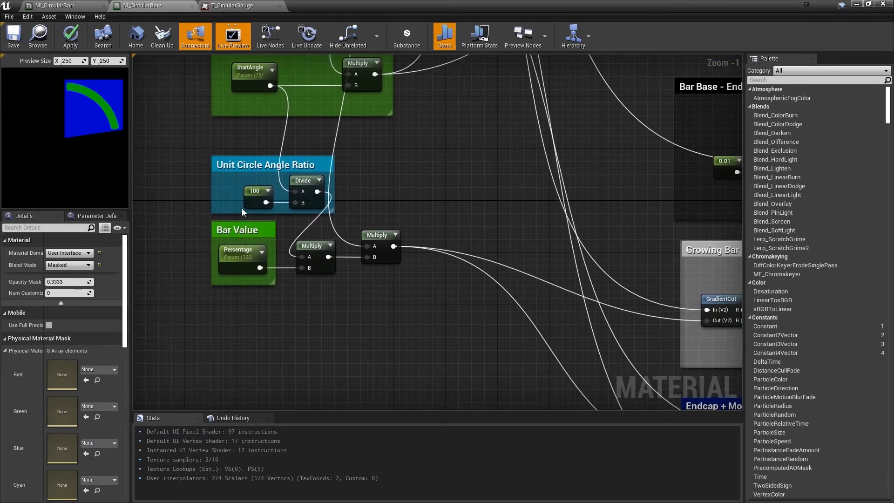
# Examine how the "Mirror on X Axis" and "Offset intial position" groups connect to the end cap and bar groups
pyautogui.moveTo(497, 256); pyautogui.dragTo(259, 243, button='right')
pyautogui.scroll(-2, 258, 242)
pyautogui.moveTo(385, 261); pyautogui.dragTo(261, 196, button='right')
pyautogui.moveTo(315, 150); pyautogui.dragTo(373, 408, button='right')
pyautogui.moveTo(256, 161); pyautogui.dragTo(392, 228, button='right')
pyautogui.moveTo(184, 127); pyautogui.dragTo(173, 60, button='right')
pyautogui.moveTo(287, 117); pyautogui.dragTo(406, 104, button='right')
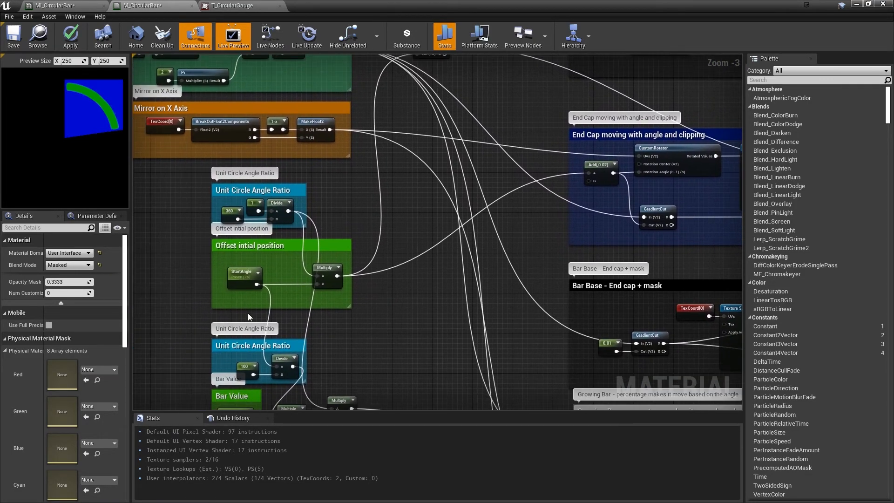
pyautogui.moveTo(337, 272); pyautogui.dragTo(341, 180, button='right')
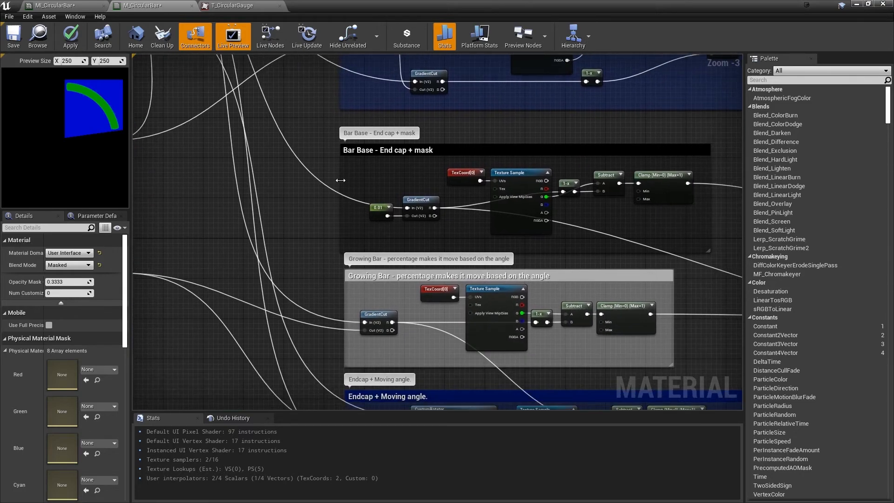
pyautogui.moveTo(430, 226); pyautogui.dragTo(420, 272, button='right')
pyautogui.scroll(-2, 413, 261)
pyautogui.moveTo(401, 230); pyautogui.dragTo(398, 247, button='right')
# Turn on Hide Unrelated for the "Offset intial position" Multiply node and trace the links of the Multiply beside Bar Value
pyautogui.click(229, 236)
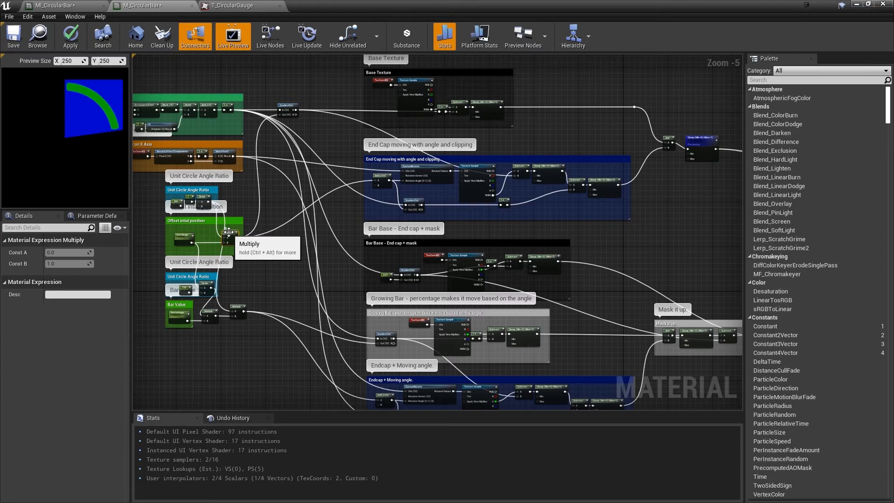
pyautogui.click(348, 36)
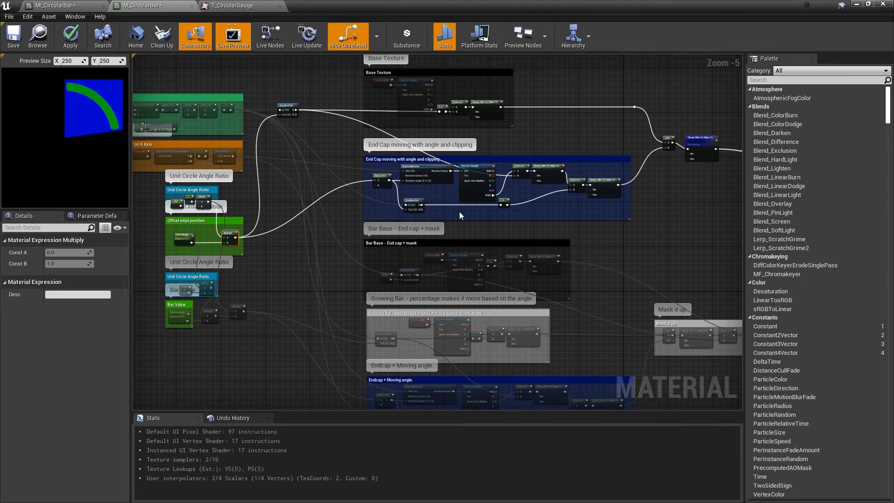
pyautogui.moveTo(335, 254); pyautogui.dragTo(283, 155, button='right')
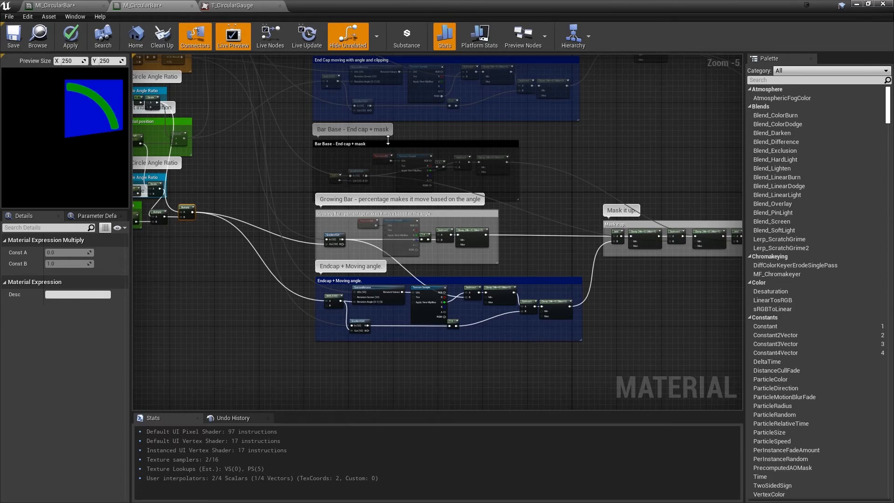
# Isolate the links of the Bar Base group's Clamp and Texture Sample nodes and trace them through "Mask it up" to the output
pyautogui.moveTo(289, 145); pyautogui.dragTo(405, 235, button='right')
pyautogui.click(449, 170)
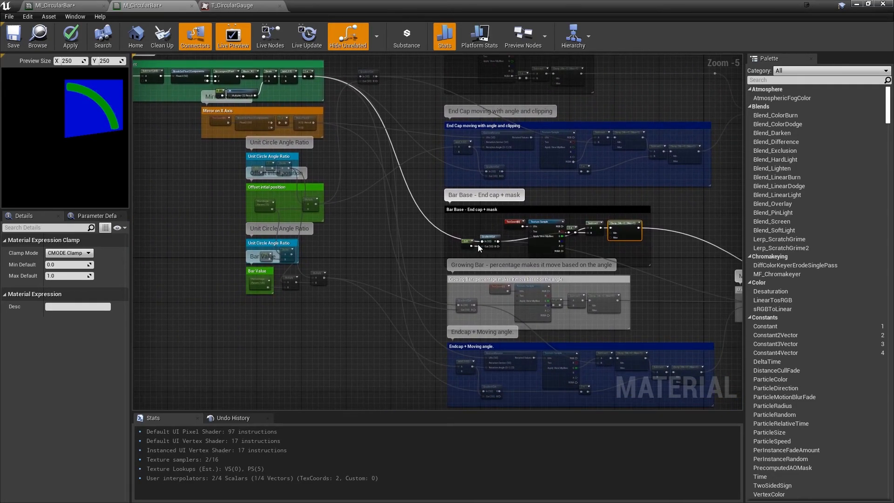
pyautogui.moveTo(403, 219); pyautogui.dragTo(217, 164, button='right')
pyautogui.moveTo(516, 226); pyautogui.dragTo(381, 214, button='right')
pyautogui.moveTo(542, 178); pyautogui.dragTo(483, 165, button='right')
pyautogui.click(258, 158)
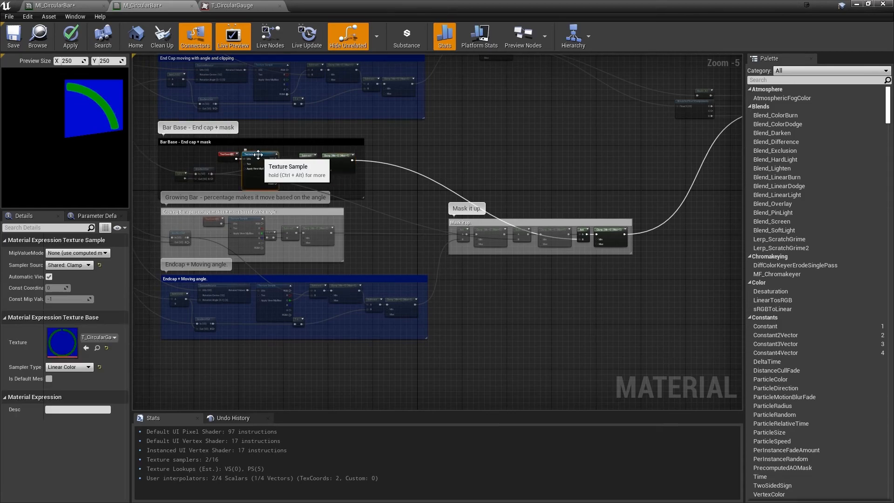
pyautogui.moveTo(525, 248); pyautogui.dragTo(392, 199, button='right')
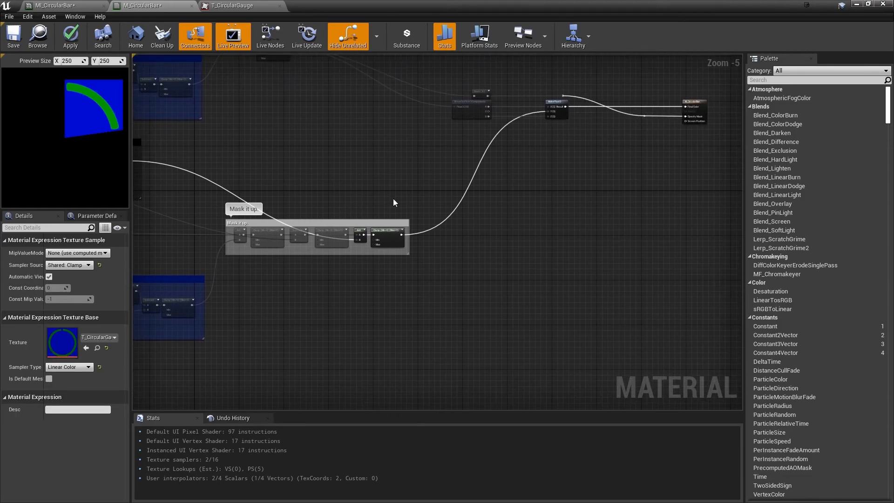
# Examine how the MakeFloat3 node connects to the Final Color and Opacity Mask inputs of the M_CircularBar result node
pyautogui.moveTo(492, 195); pyautogui.dragTo(438, 226, button='right')
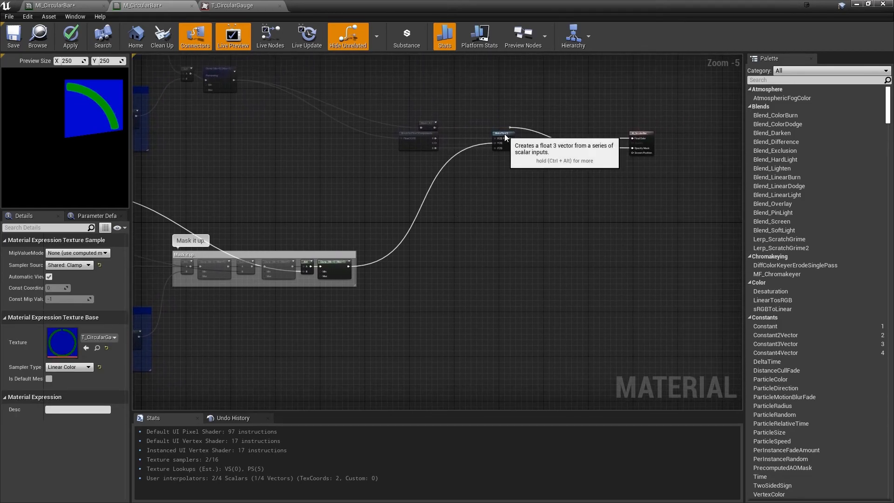
pyautogui.click(504, 133)
pyautogui.click(643, 133)
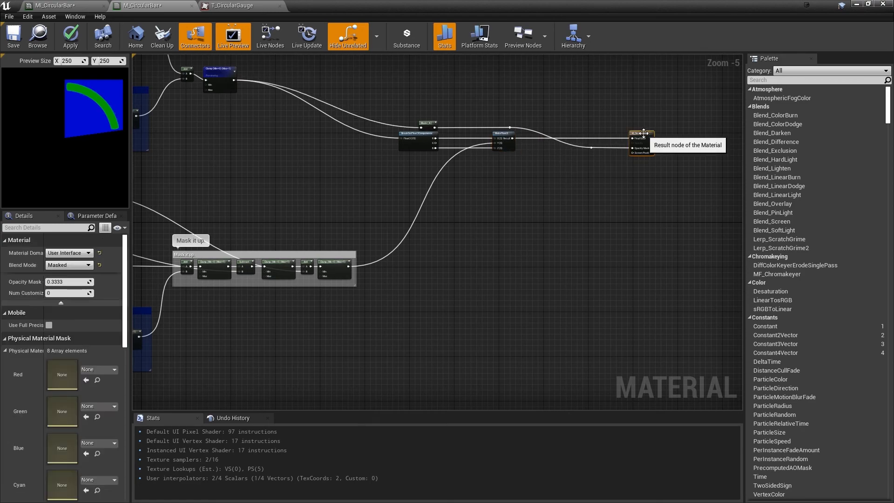
pyautogui.scroll(5, 395, 151)
pyautogui.moveTo(487, 135); pyautogui.dragTo(450, 201, button='right')
pyautogui.moveTo(469, 241); pyautogui.dragTo(245, 239, button='right')
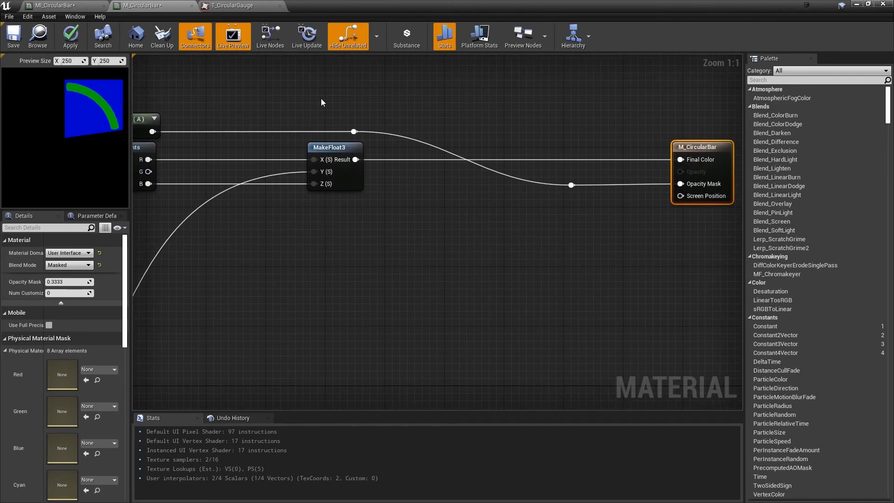
# Return the material preview from single-node previewing to the final output, and apply and save M_CircularBar
pyautogui.rightClick(709, 145)
pyautogui.click(319, 138)
pyautogui.rightClick(321, 145)
pyautogui.click(353, 148)
pyautogui.rightClick(331, 147)
pyautogui.click(356, 149)
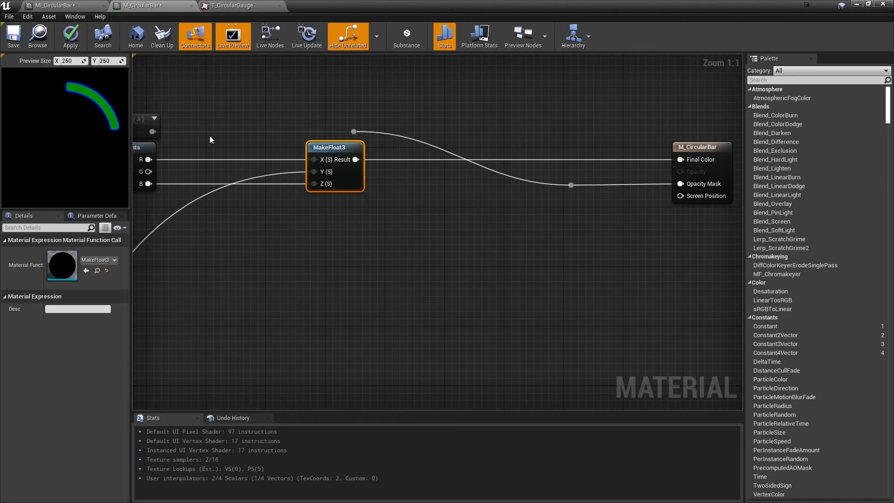
pyautogui.click(72, 37)
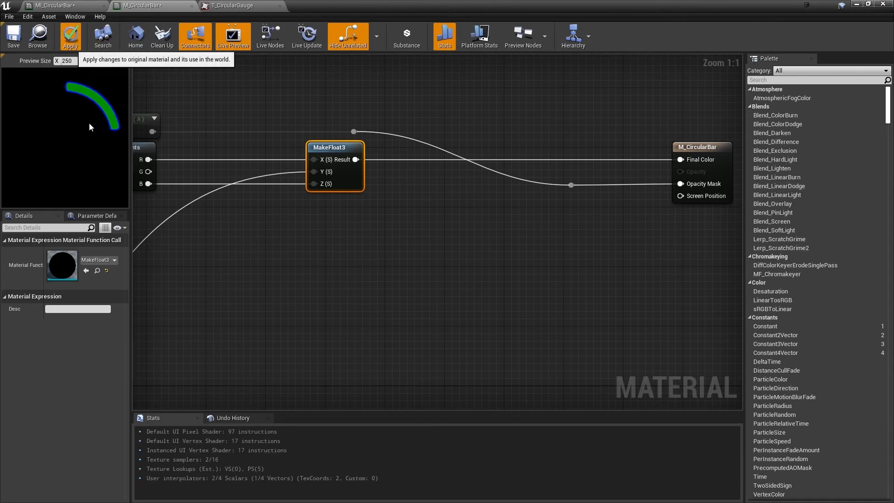
pyautogui.click(18, 42)
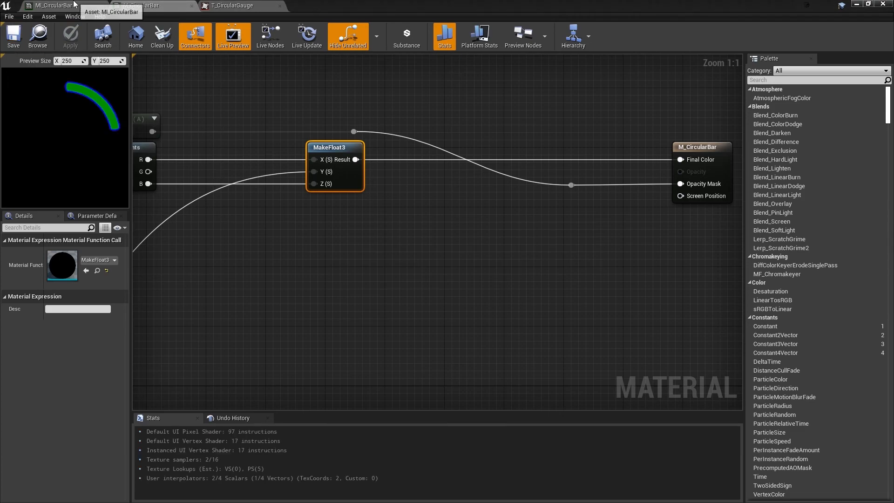
# Vary the scalar parameters of the MI_CircularBar instance, leaving StartAngle at 350 and Percentage at 100
pyautogui.click(97, 6)
pyautogui.moveTo(549, 119); pyautogui.dragTo(465, 119)
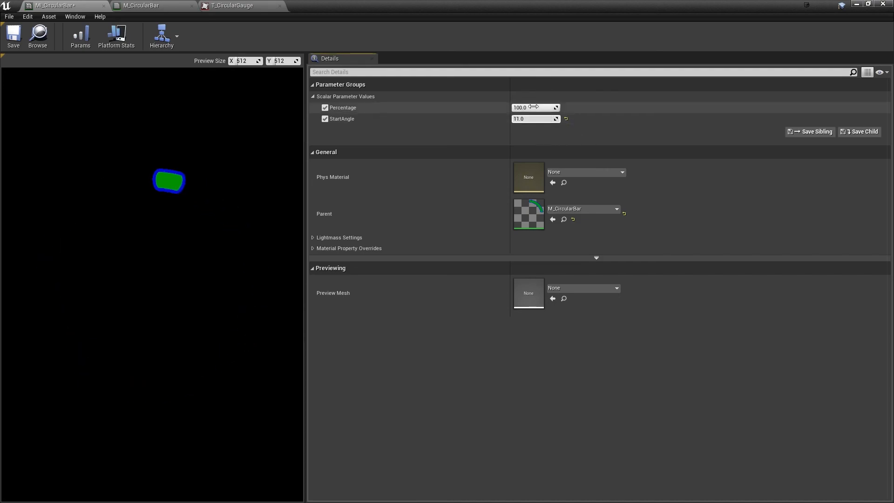
pyautogui.moveTo(529, 106); pyautogui.dragTo(558, 108)
# Review the M_CircularBar graph from the masking and end cap groups back to the angle, offset and Bar Value groups
pyautogui.click(168, 6)
pyautogui.moveTo(294, 259); pyautogui.dragTo(500, 209, button='right')
pyautogui.scroll(-4, 499, 208)
pyautogui.moveTo(330, 277); pyautogui.dragTo(507, 133, button='right')
pyautogui.moveTo(165, 266); pyautogui.dragTo(398, 199, button='right')
pyautogui.scroll(-2, 397, 199)
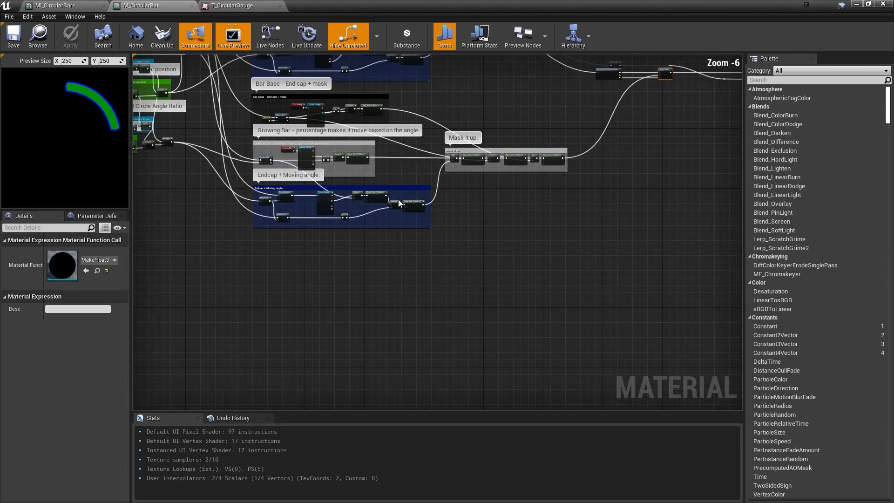
pyautogui.moveTo(341, 233); pyautogui.dragTo(543, 297, button='right')
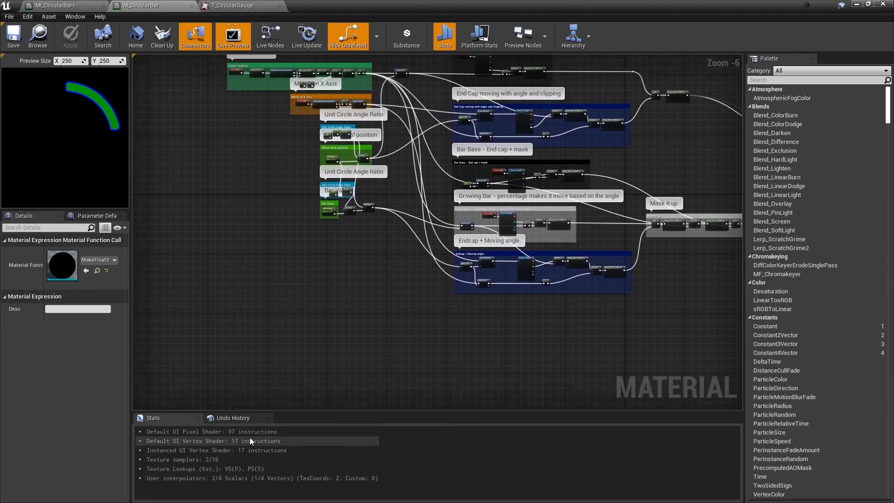
pyautogui.moveTo(389, 222); pyautogui.dragTo(394, 322, button='right')
# Follow the M_CircularBar graph forward from the input groups through the Add and Clamp nodes to BreakOutFloat3Components and MakeFloat3
pyautogui.scroll(6, 412, 283)
pyautogui.moveTo(438, 359)
pyautogui.mouseDown(button='right')
pyautogui.moveTo(449, 199)
pyautogui.moveTo(208, 152)
pyautogui.mouseUp(button='right')
pyautogui.scroll(-3, 451, 201)
pyautogui.moveTo(481, 218)
pyautogui.mouseDown(button='right')
pyautogui.moveTo(292, 204)
pyautogui.moveTo(371, 213)
pyautogui.moveTo(351, 288)
pyautogui.mouseUp(button='right')
pyautogui.scroll(-1, 402, 207)
pyautogui.moveTo(434, 294); pyautogui.dragTo(239, 345, button='right')
pyautogui.moveTo(438, 243); pyautogui.dragTo(335, 385, button='right')
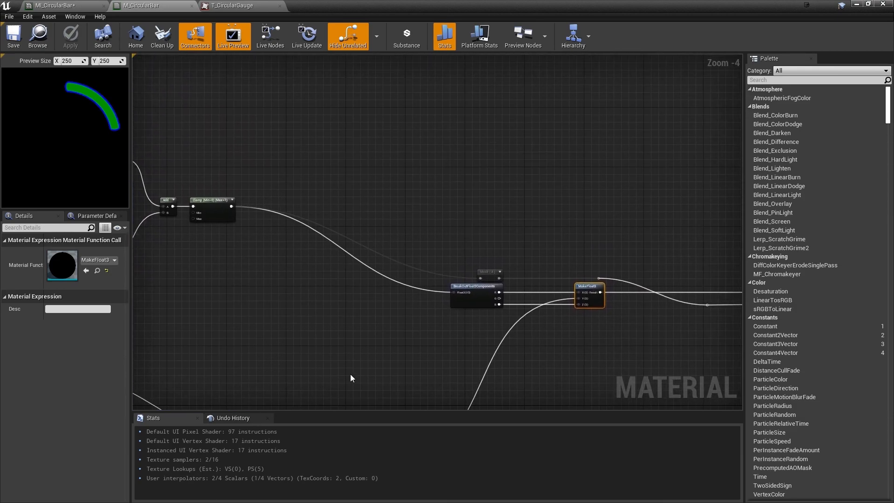
pyautogui.moveTo(465, 360); pyautogui.dragTo(274, 303, button='right')
# Turn off Hide Unrelated in the M_CircularBar graph and clear the node selection
pyautogui.click(349, 24)
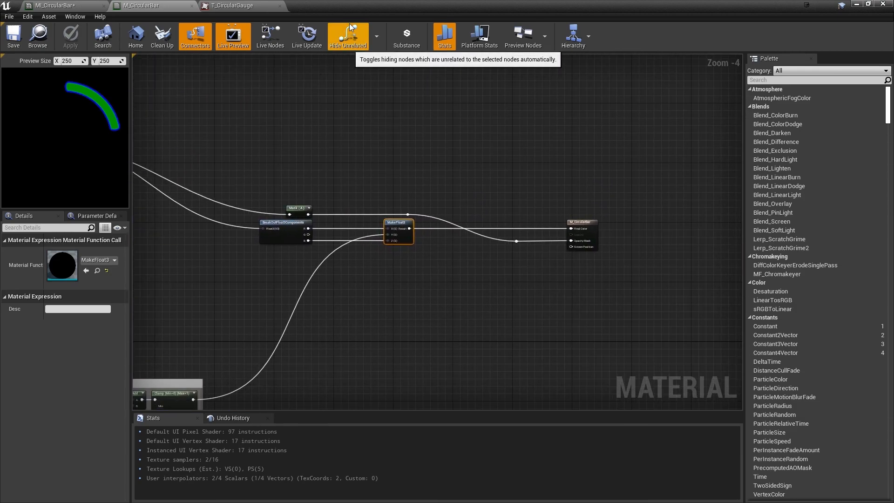
pyautogui.click(412, 293)
pyautogui.scroll(1, 439, 264)
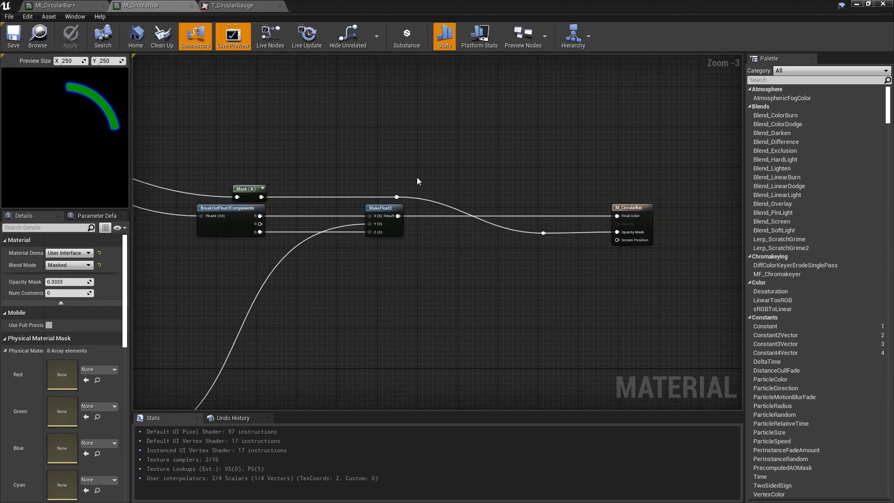
# Compare the T_CircularGauge texture with the rendered bar in the MI_CircularBar instance
pyautogui.click(250, 5)
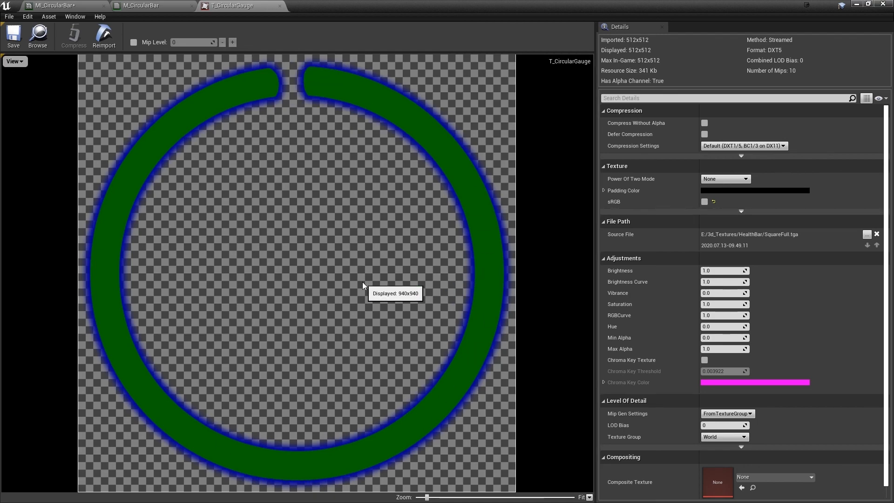
pyautogui.click(73, 5)
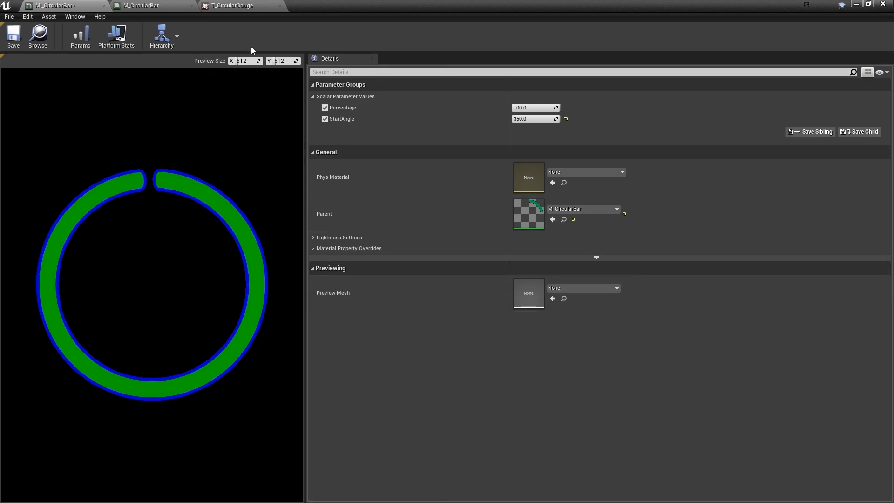